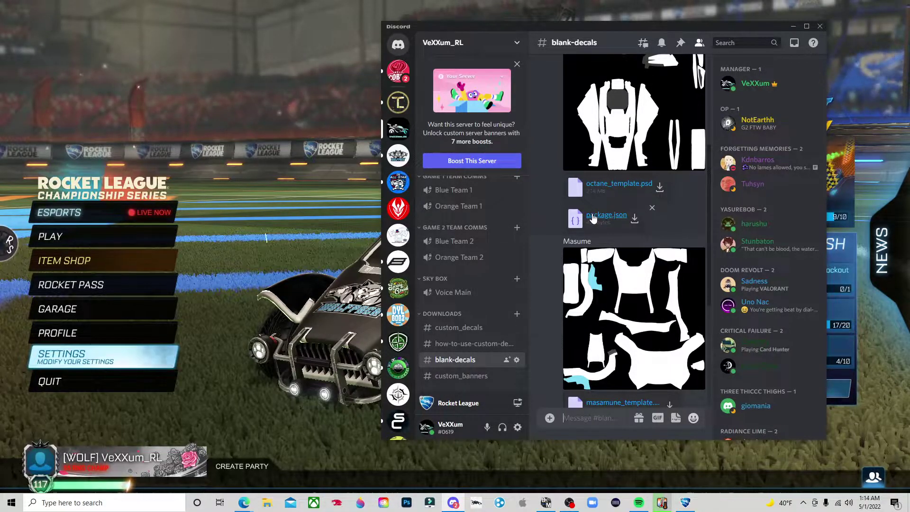
Review the Octane, Masume and Dominus templates in the blank-decals channel and check the neighbouring custom decal channels.
scroll(596, 237, down, 3)
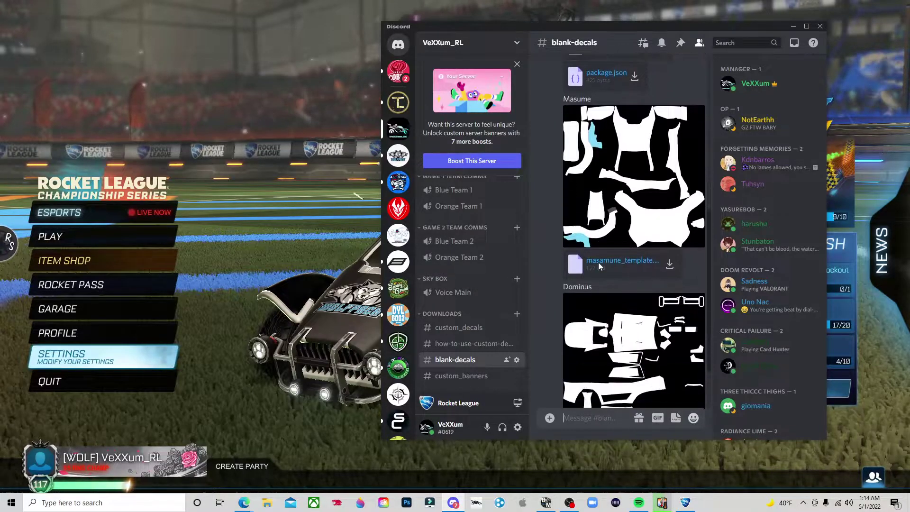
scroll(599, 265, down, 2)
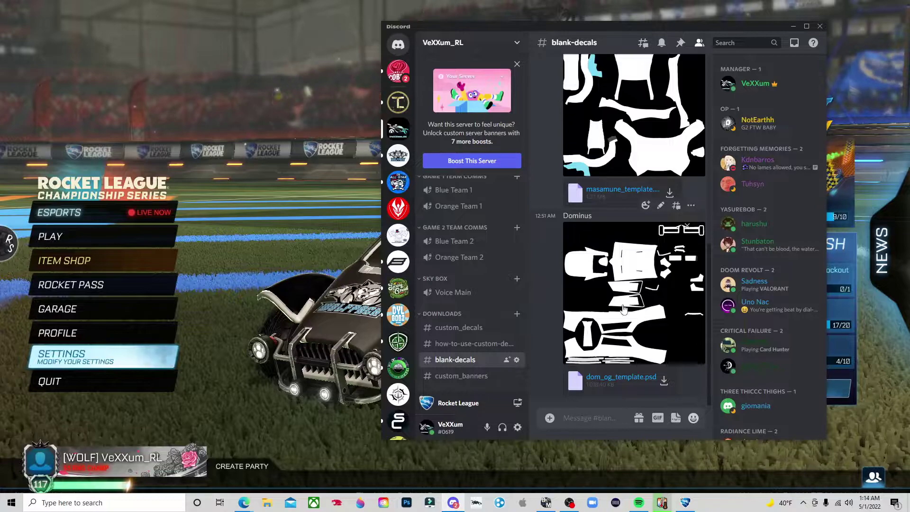
scroll(599, 288, up, 3)
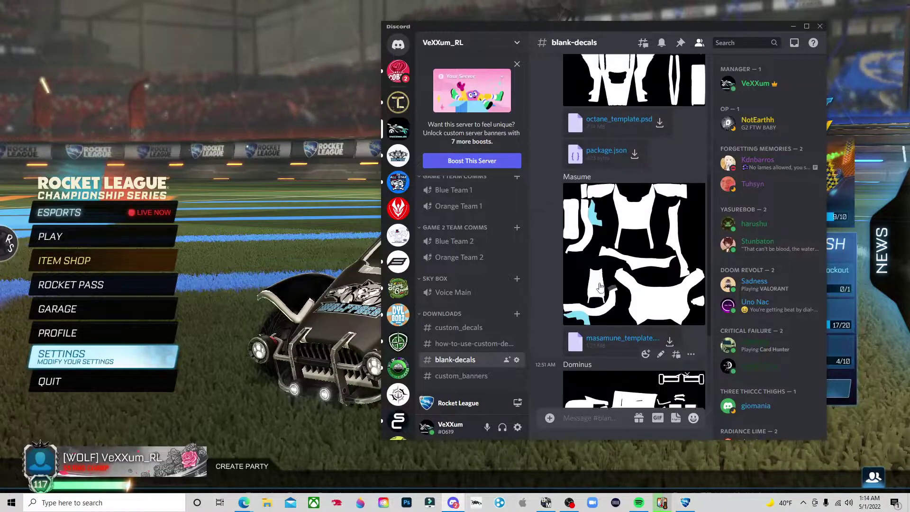
scroll(599, 287, up, 5)
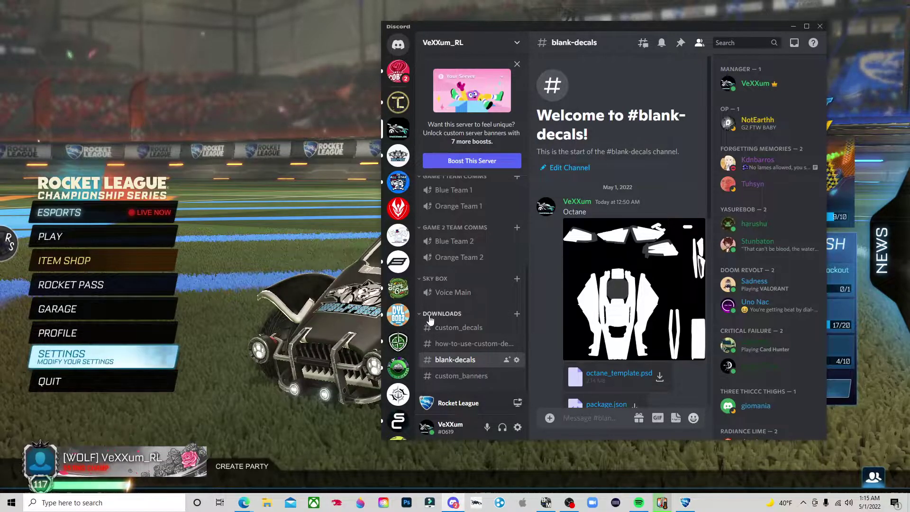
scroll(450, 268, up, 4)
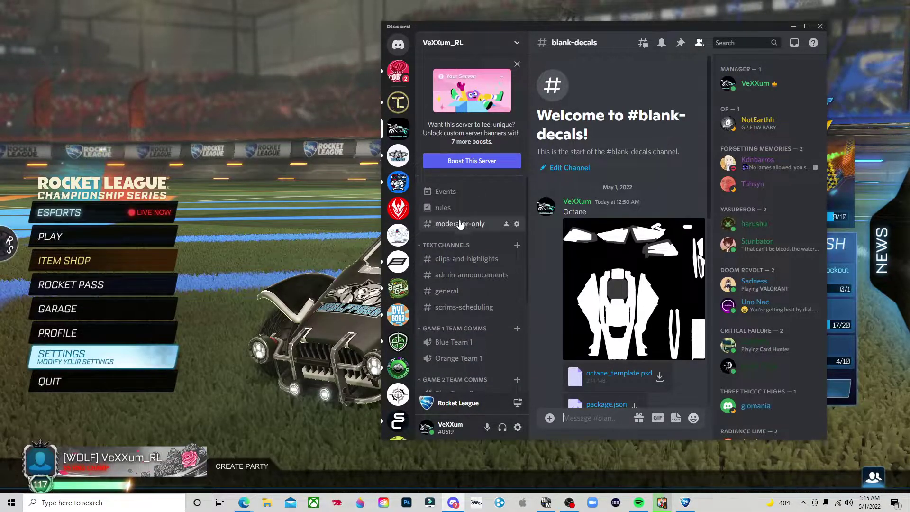
scroll(459, 221, down, 4)
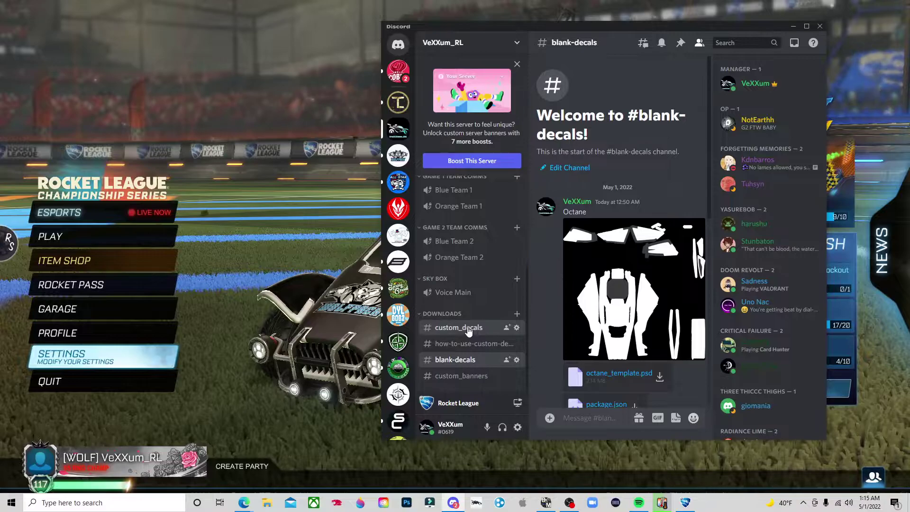
click(469, 328)
click(456, 359)
click(459, 344)
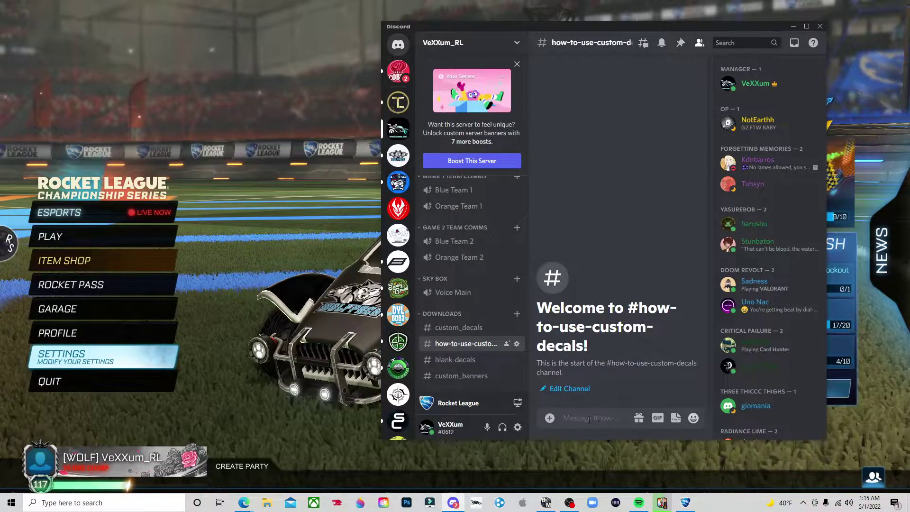
click(462, 362)
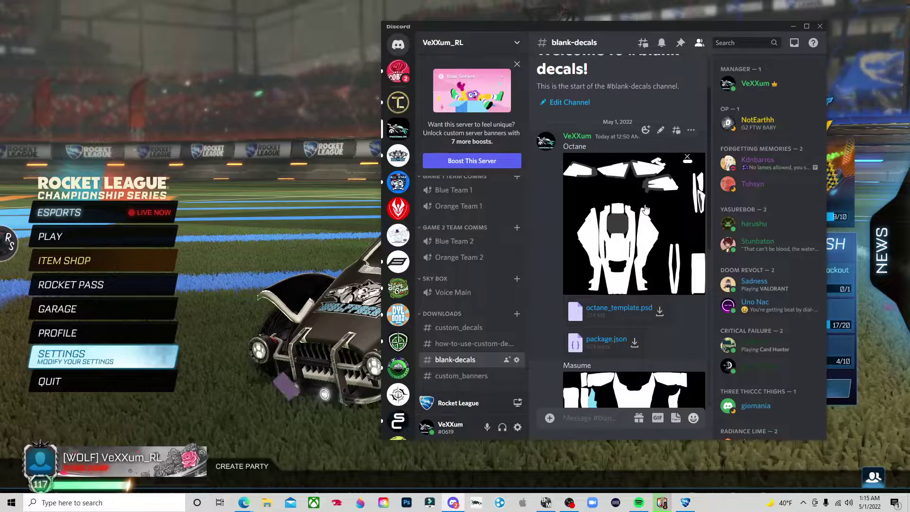
Clear the Rocket League, browser and Discord windows away to reach the desktop.
click(868, 67)
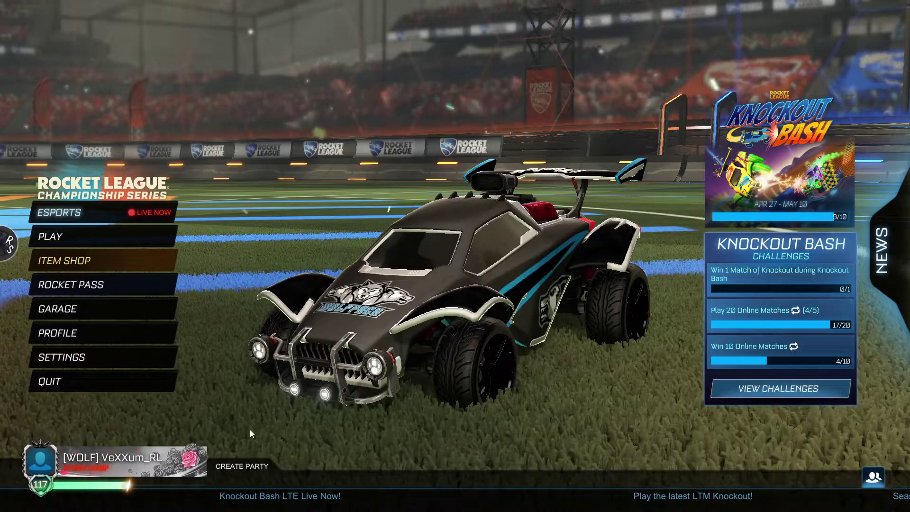
key(alt+Tab)
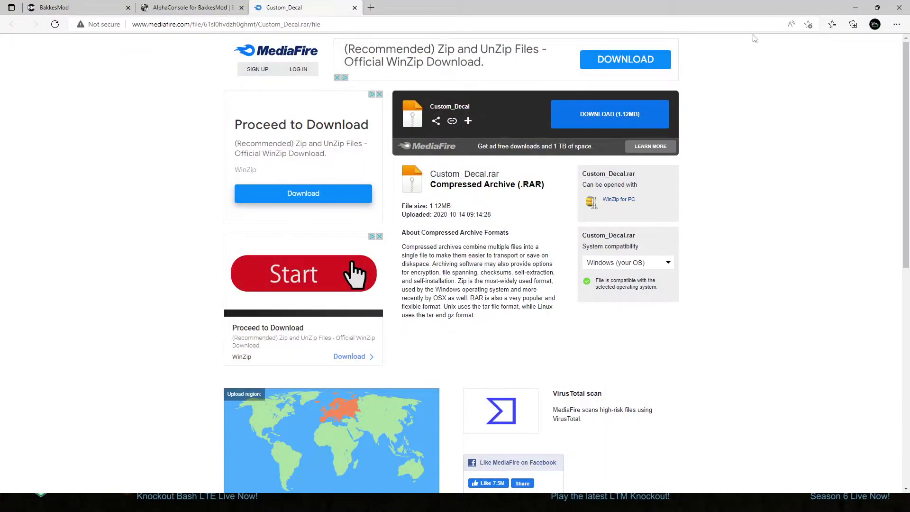
click(889, 9)
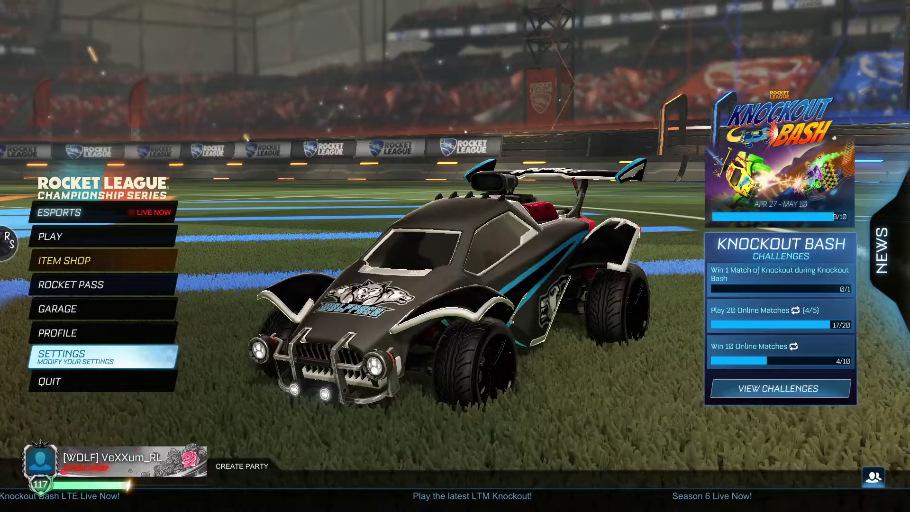
key(Down)
key(Return)
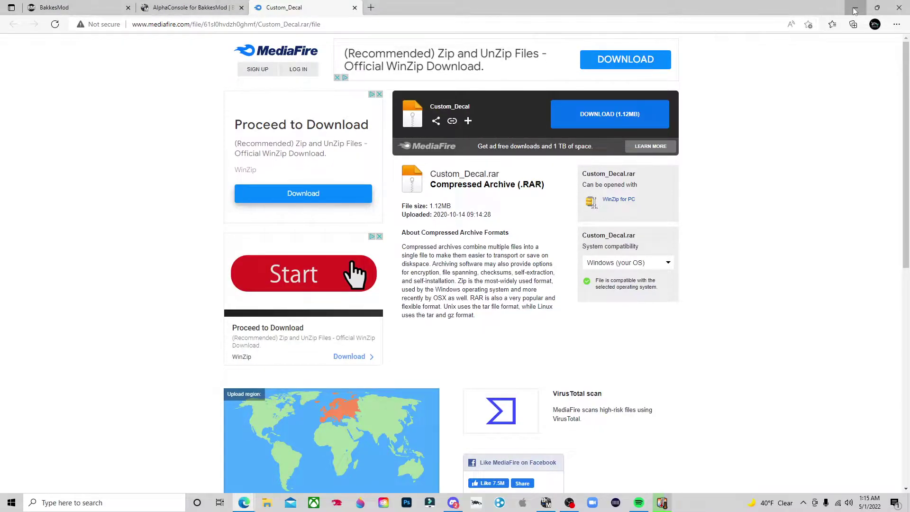
click(855, 7)
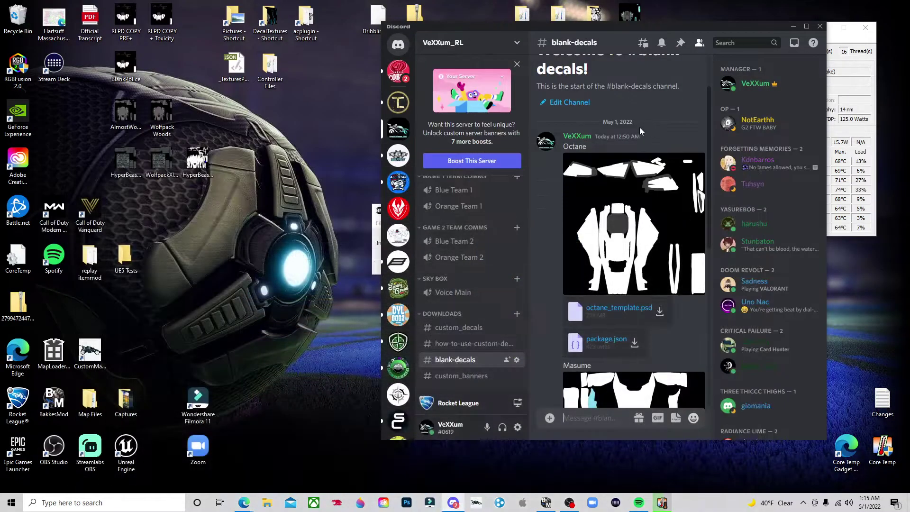
click(792, 28)
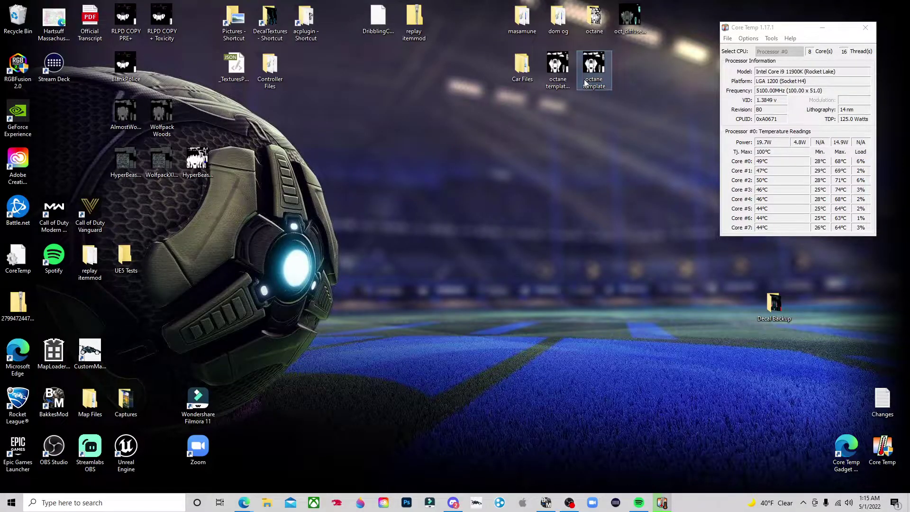
Open the octane template image from the desktop in Photos and move its window so the whole image shows.
double_click(593, 69)
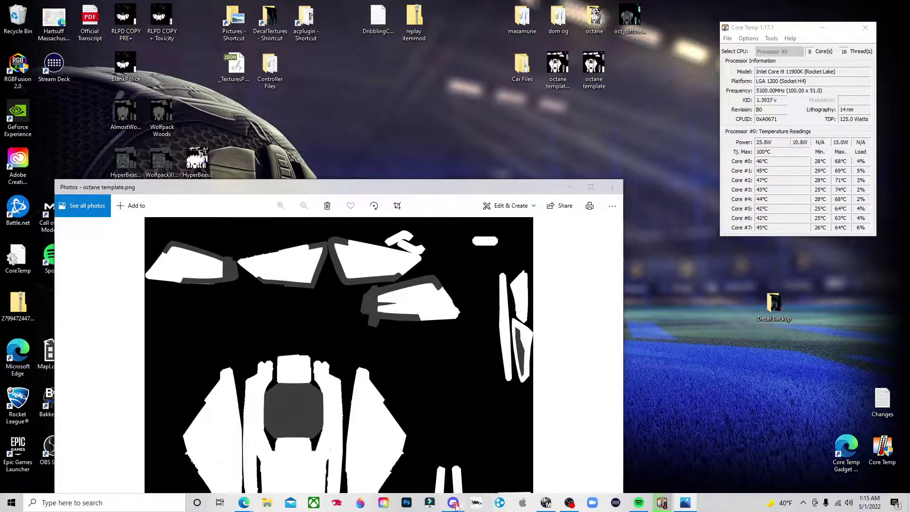
click(498, 504)
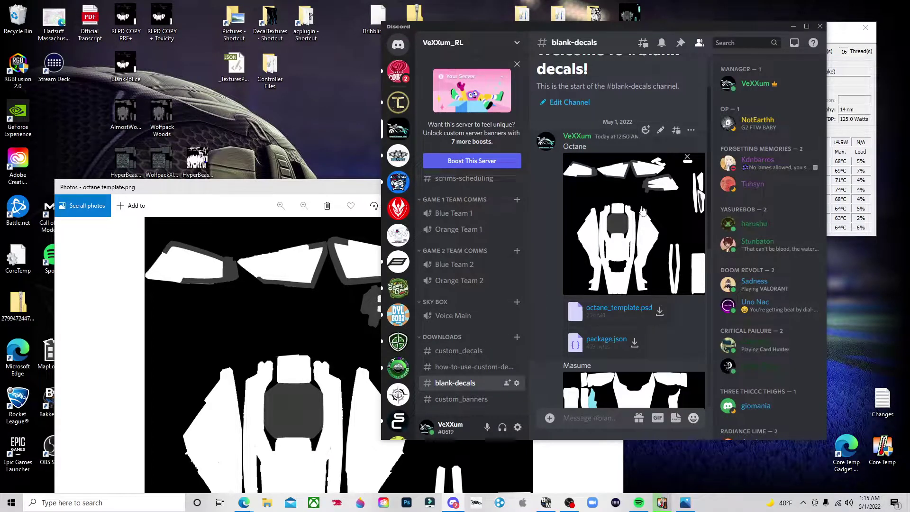
click(793, 27)
drag(373, 187, 375, 32)
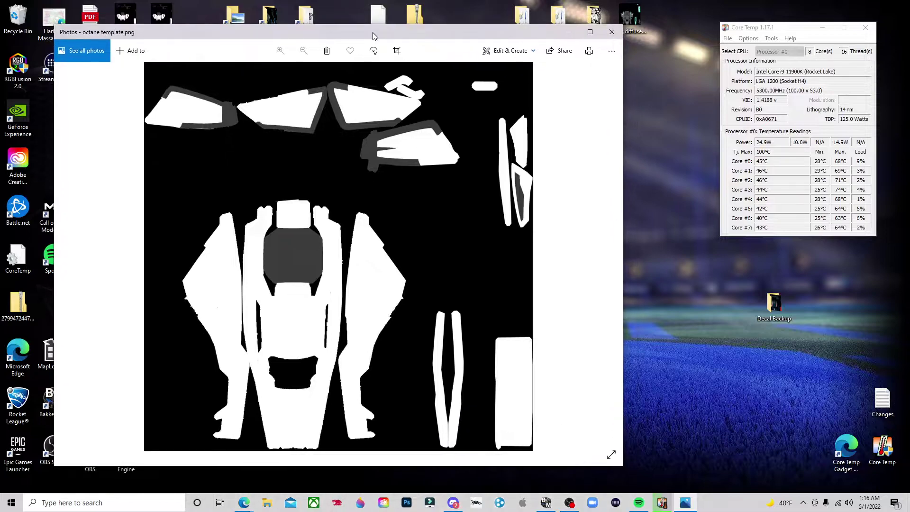
Open the octane template in Paint 3D for editing, close Photos and reposition the editor window.
click(509, 51)
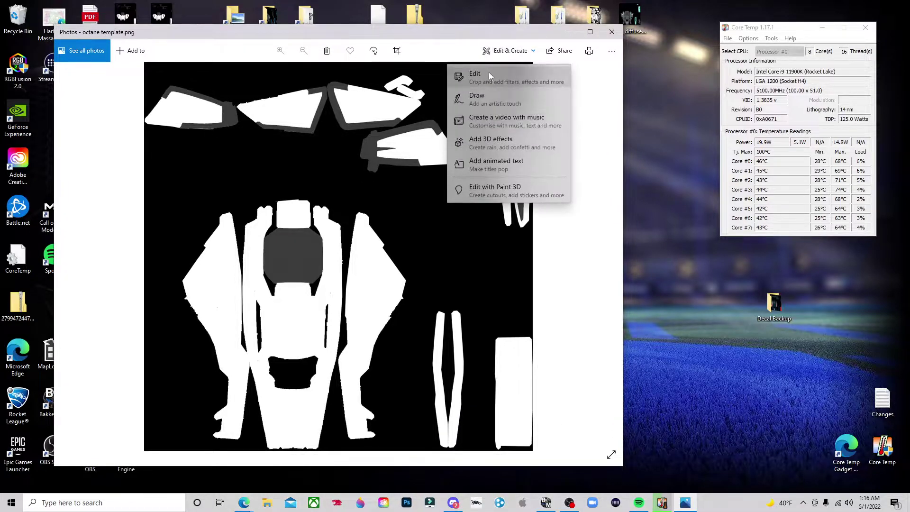
click(493, 190)
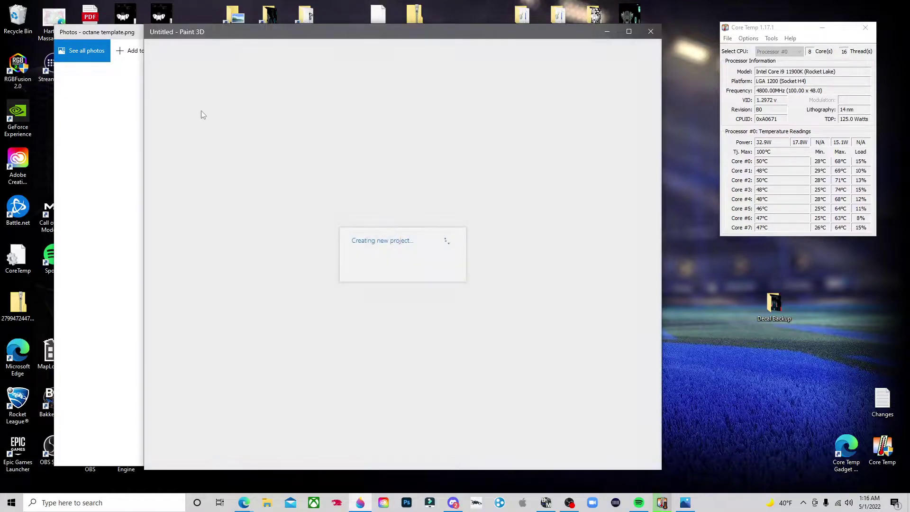
click(122, 101)
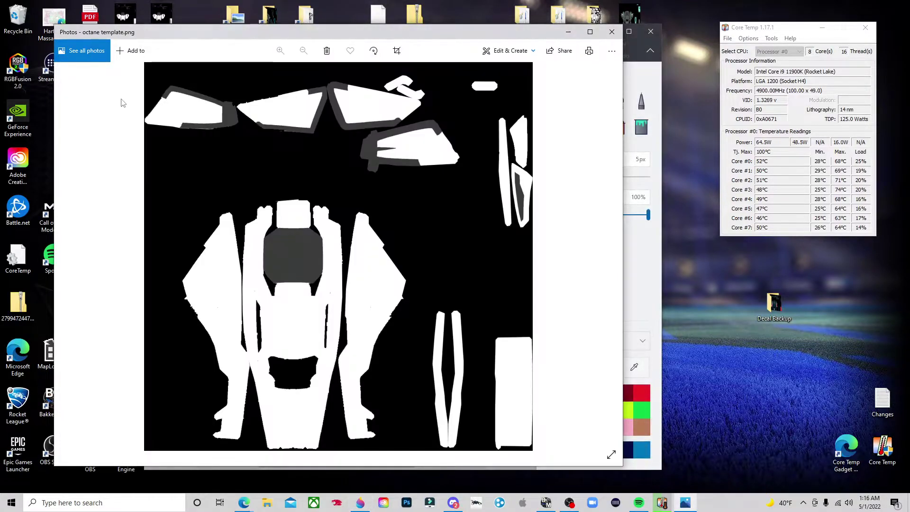
click(612, 31)
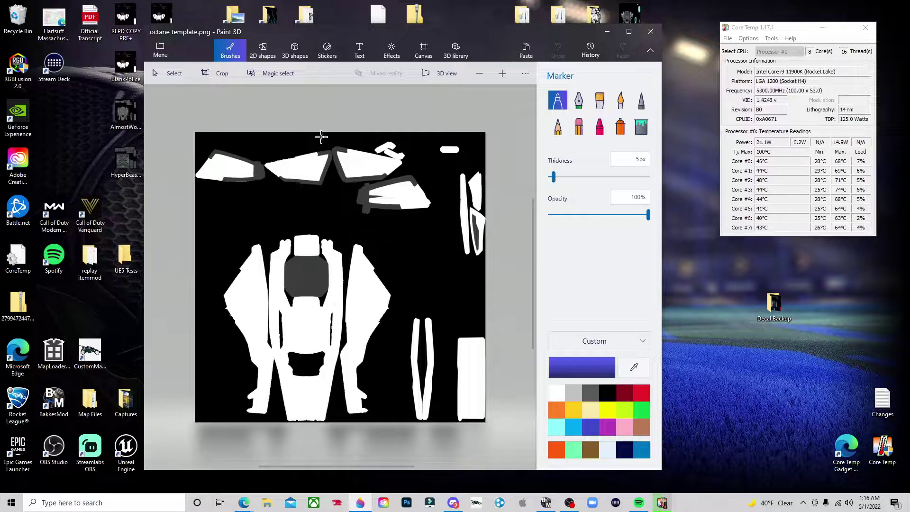
mouse_move(323, 36)
mouse_down()
mouse_move(339, 52)
mouse_move(282, 31)
mouse_move(286, 24)
mouse_up()
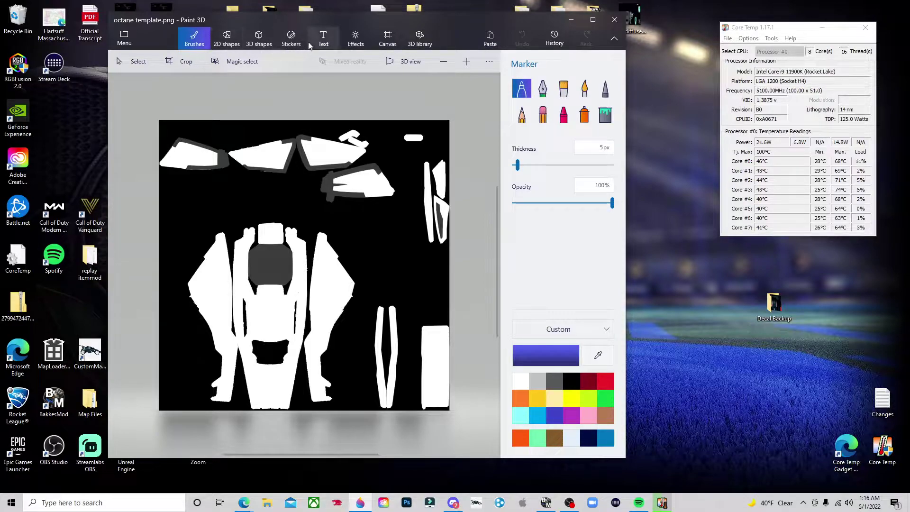
click(323, 39)
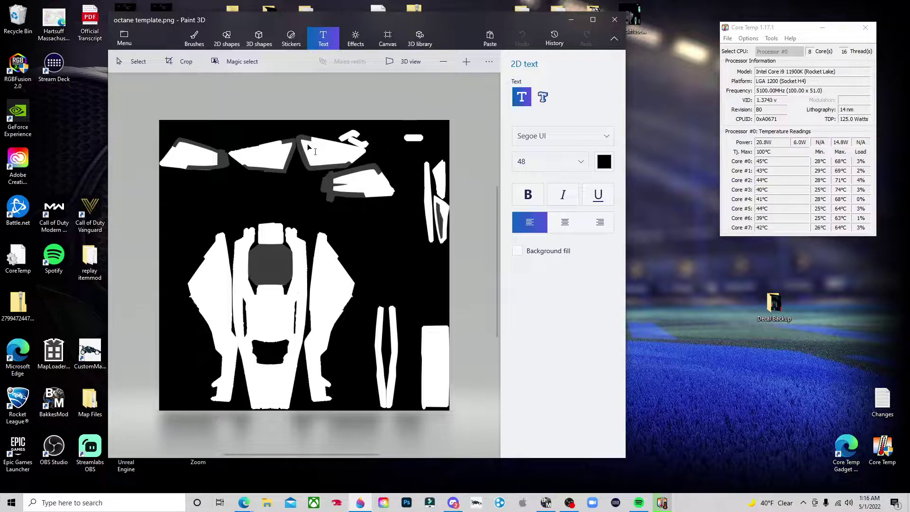
drag(349, 162, 350, 162)
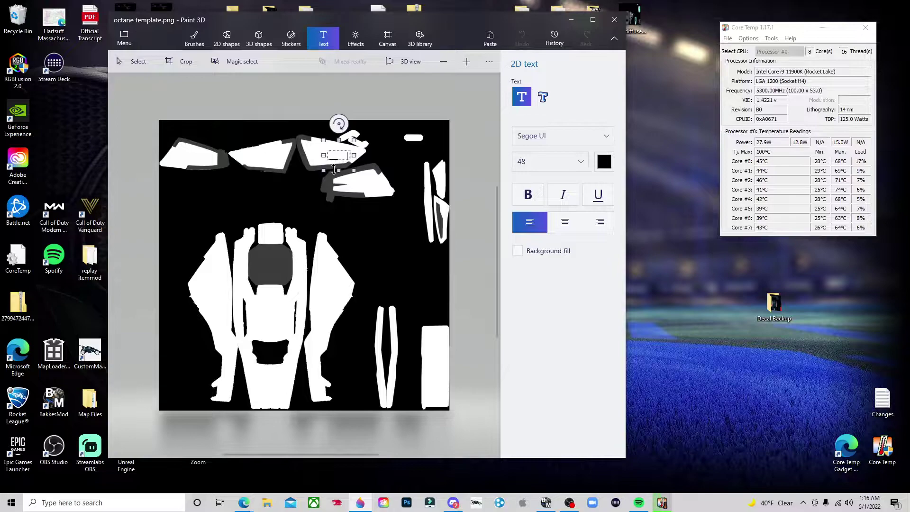
text(Top)
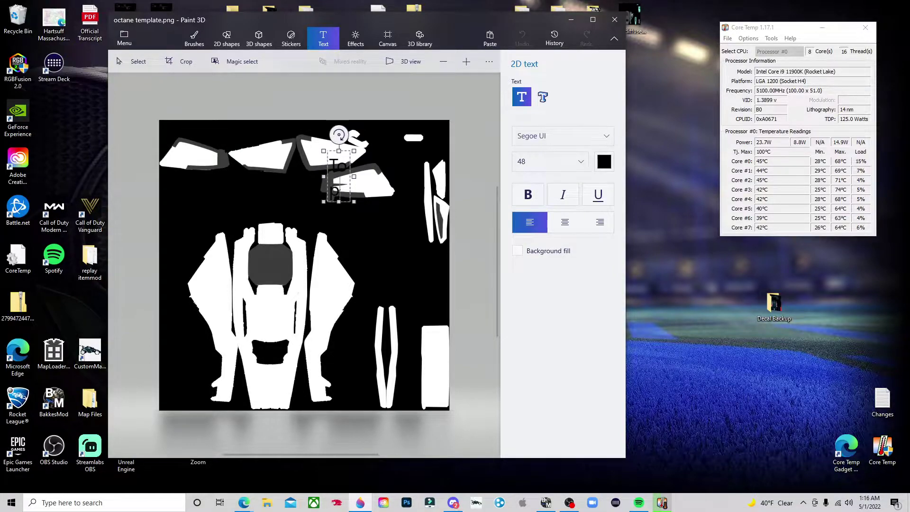
click(552, 167)
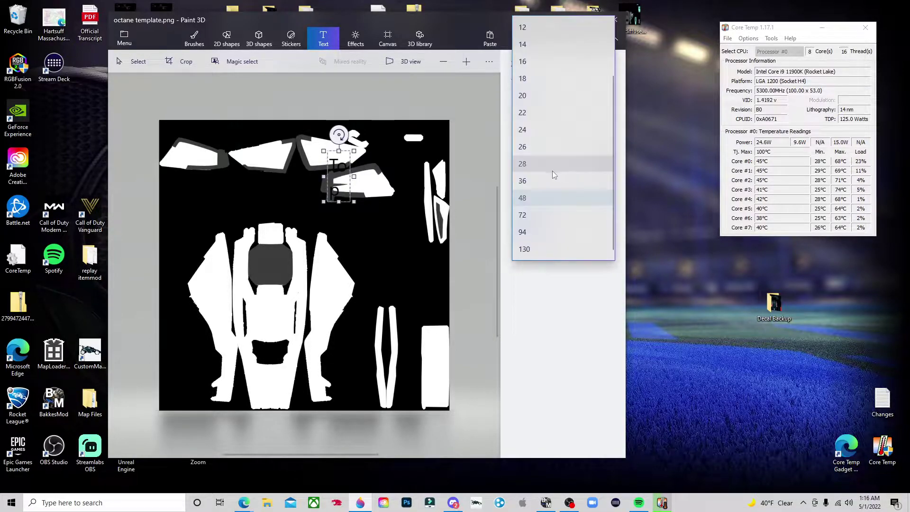
click(528, 133)
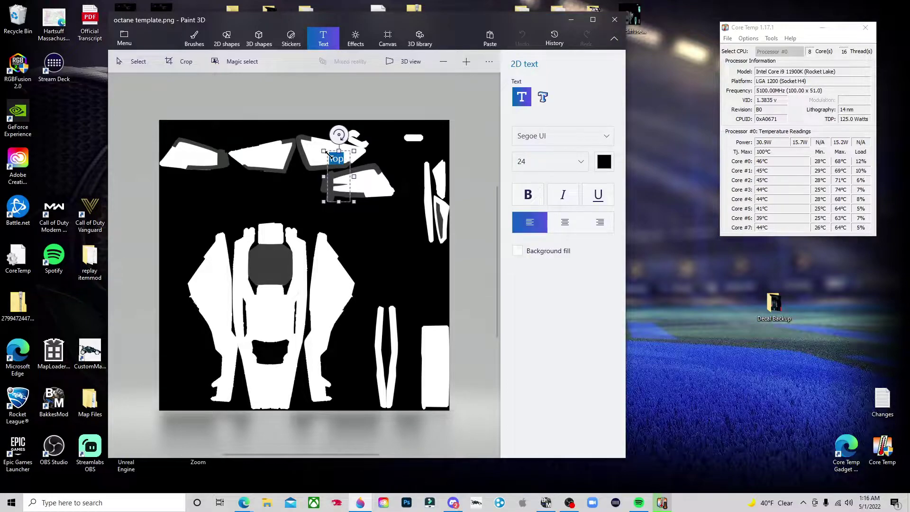
Add the 3D text "TOP FRONT" over the third white panel in the template's upper row.
click(539, 102)
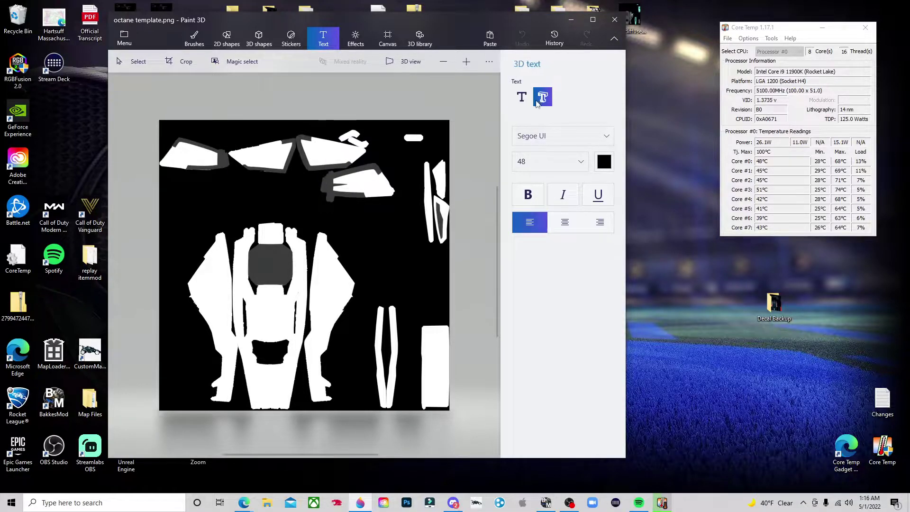
drag(310, 134, 344, 164)
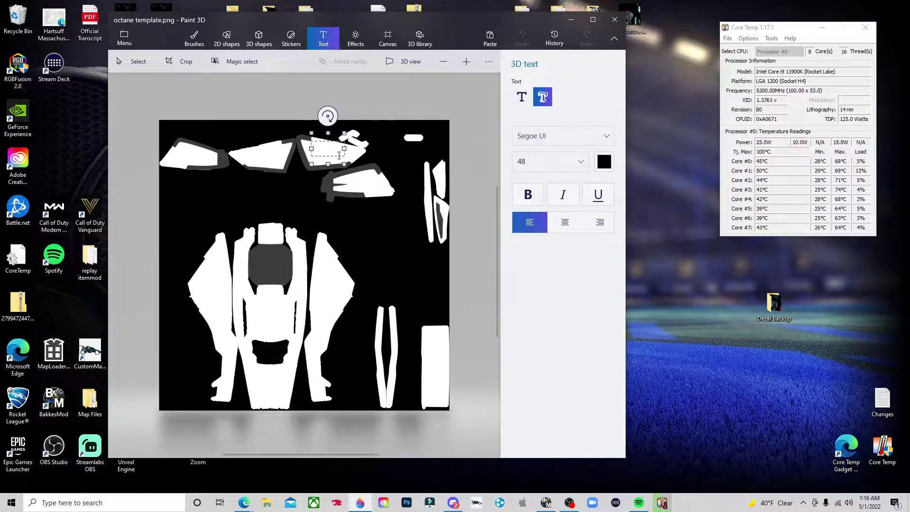
text(TOP)
text( SECRET)
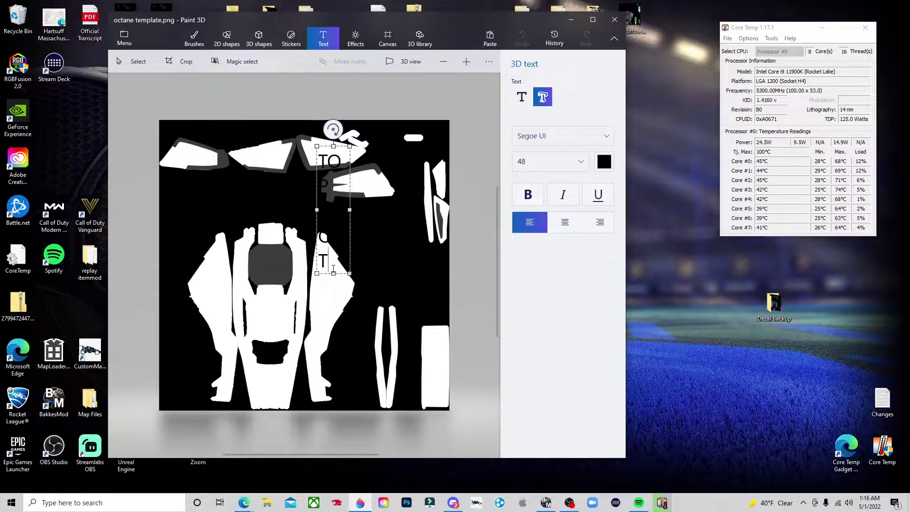
Set the "TOP FRONT" text size to 18 and place the label on its white panel.
click(552, 162)
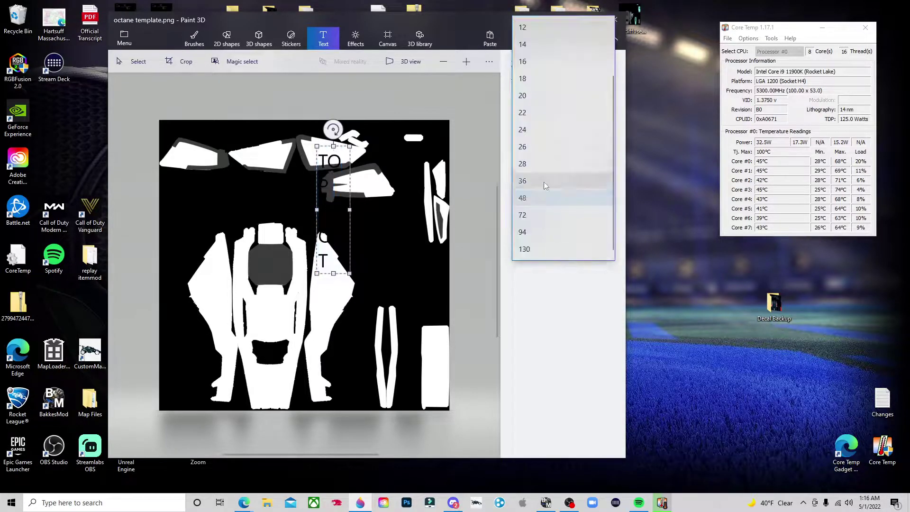
click(530, 150)
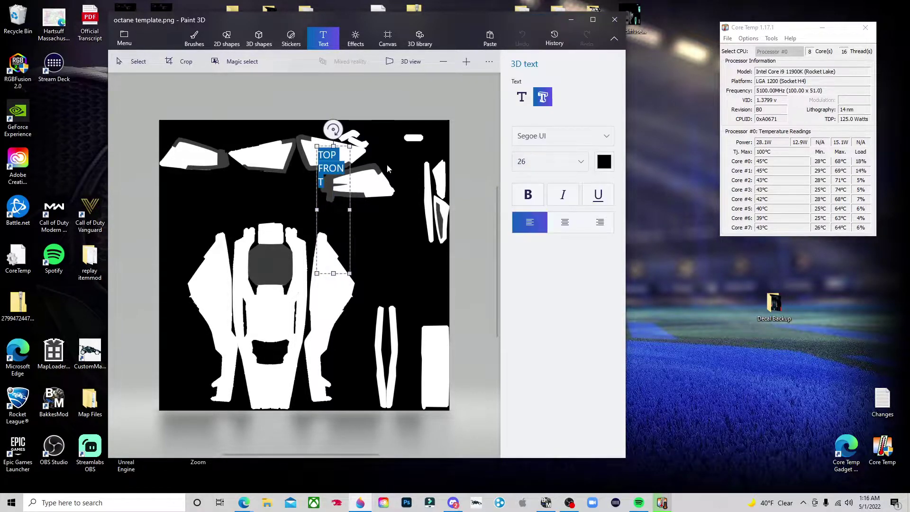
click(524, 170)
click(526, 106)
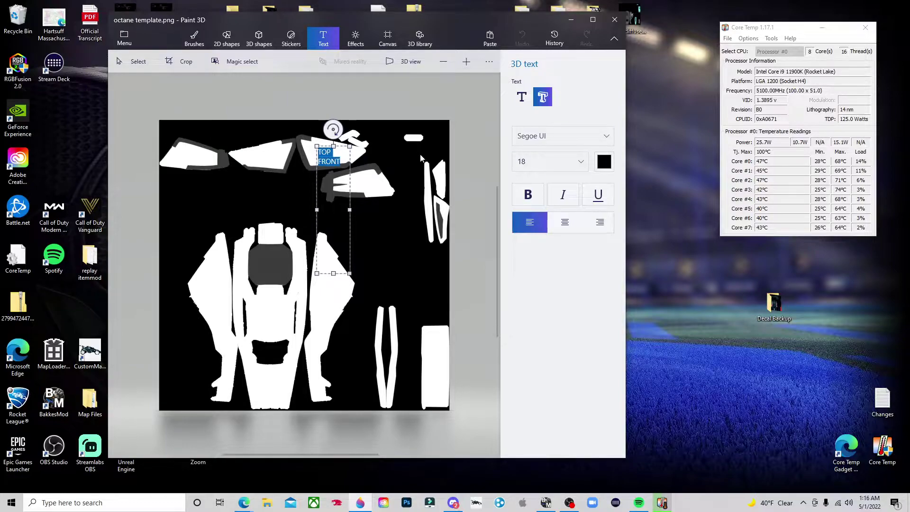
click(484, 167)
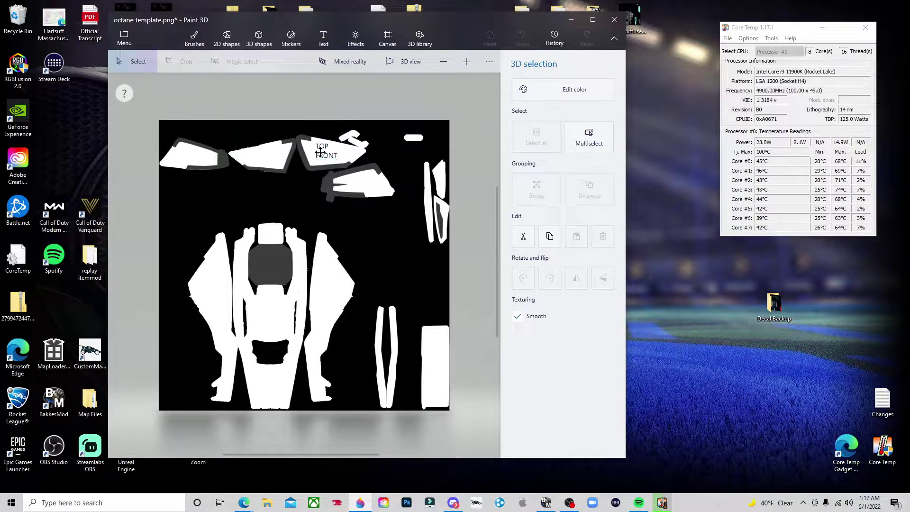
click(321, 154)
Add the 3D text "TOP BACK" over the white panel just below the "TOP FRONT" panel.
click(323, 38)
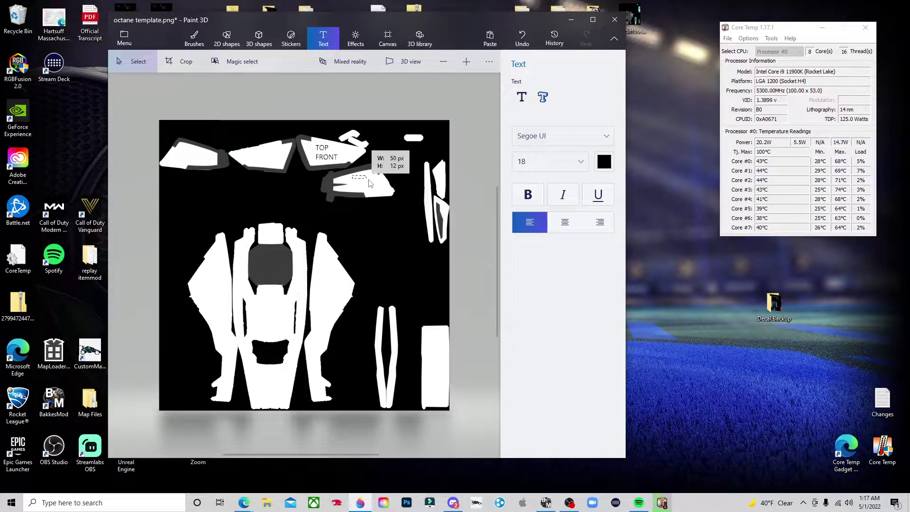
drag(352, 167, 388, 197)
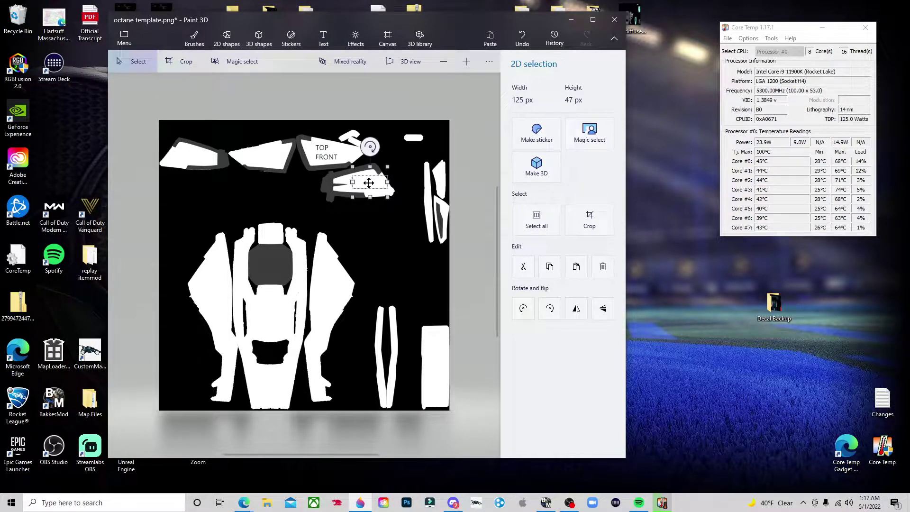
click(323, 38)
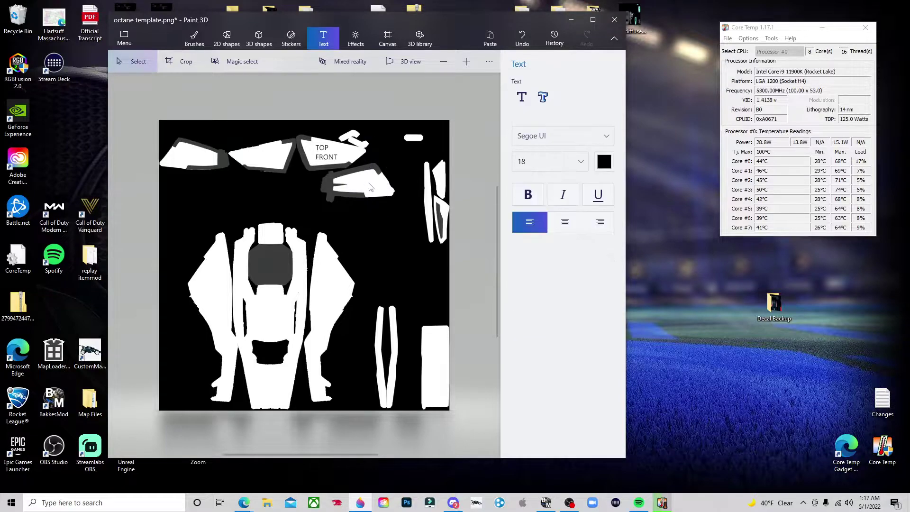
click(543, 97)
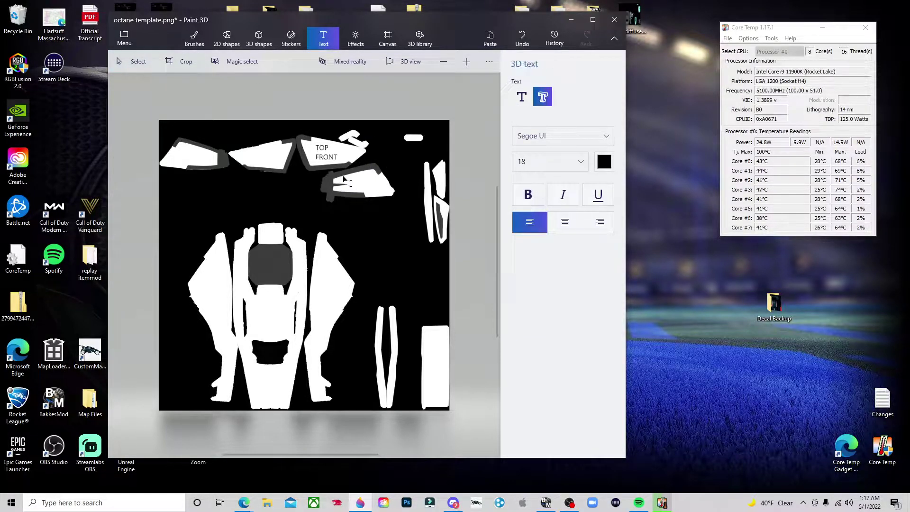
drag(403, 192, 401, 192)
text(TOP BACK)
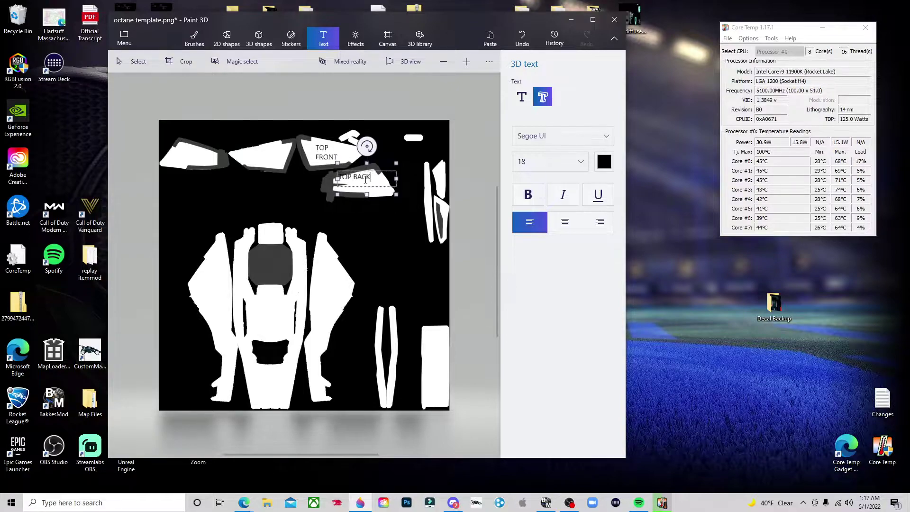
click(416, 218)
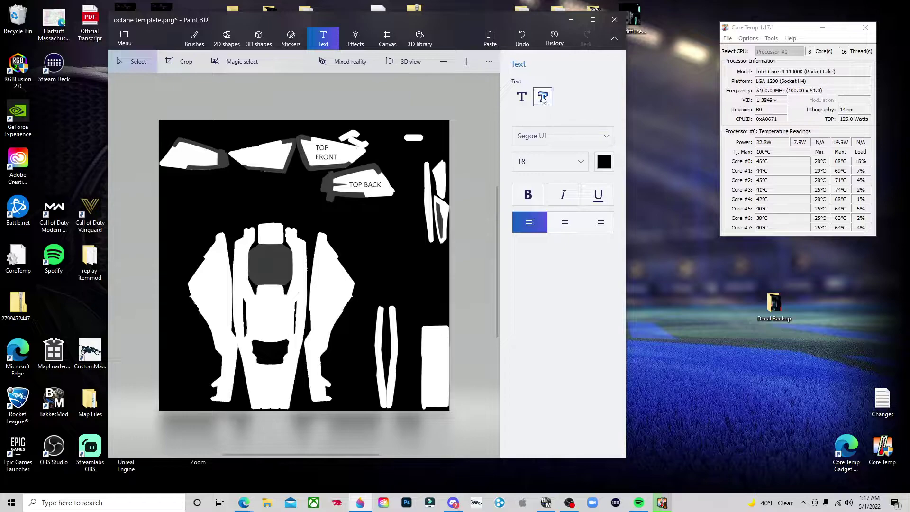
Add the 3D text "Bottom Front" on the second white panel in the template's upper row.
click(261, 153)
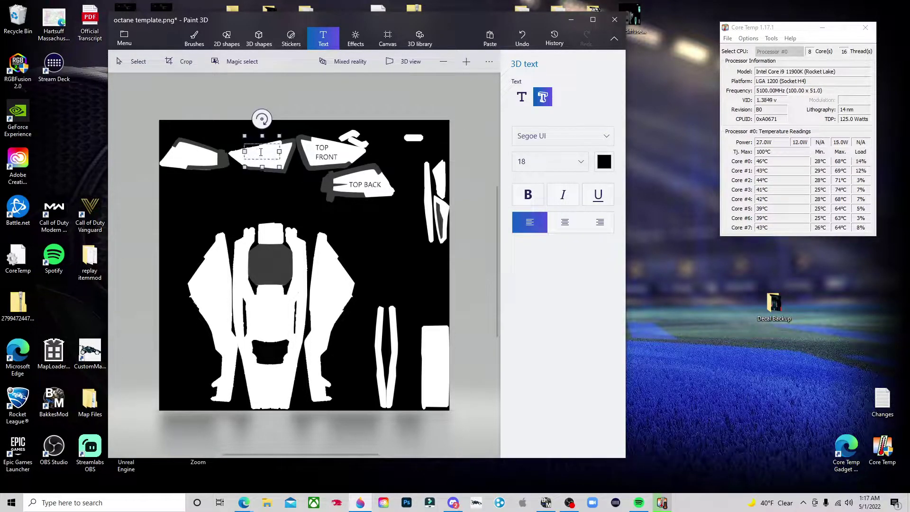
text(Bottom)
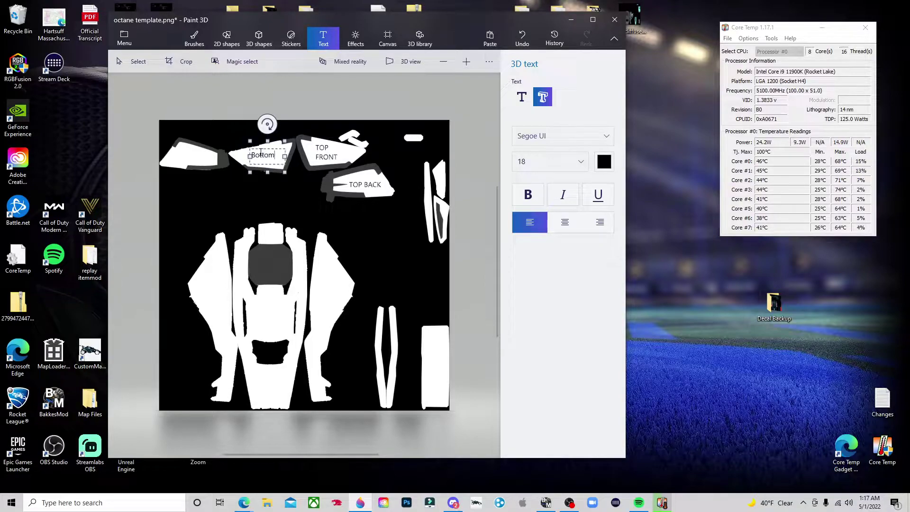
text( Front)
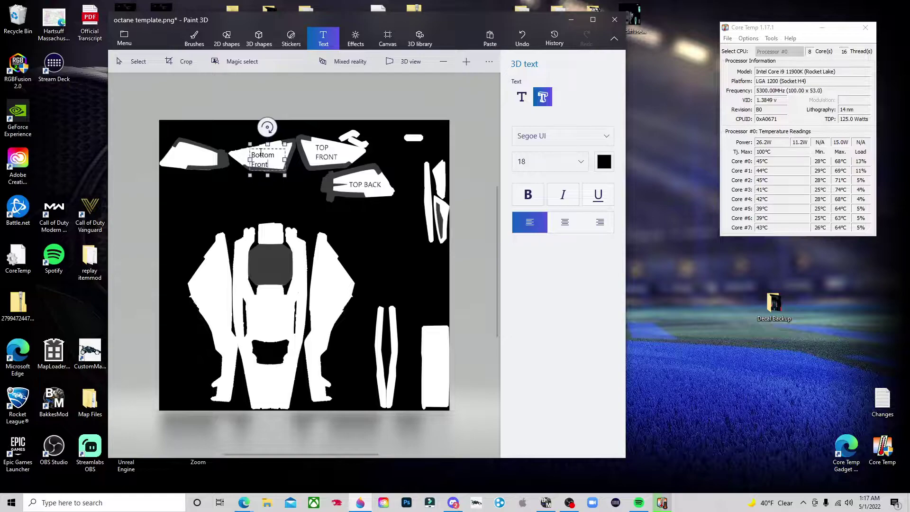
click(266, 152)
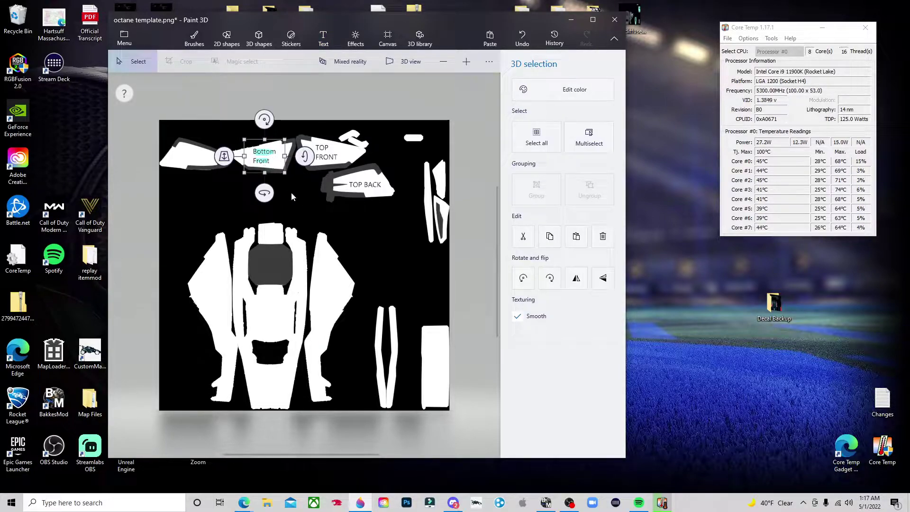
Add the 3D text "Bottom BAck" on the first white panel in the template's upper row.
click(323, 38)
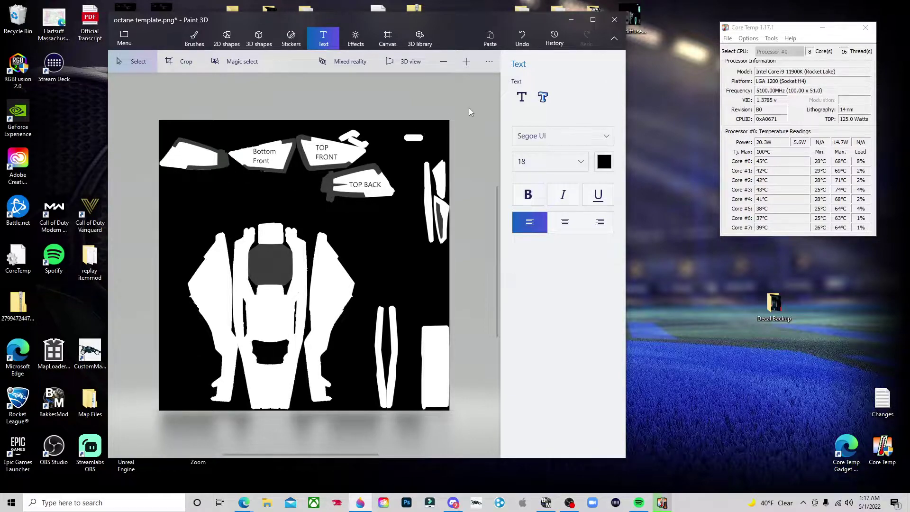
click(540, 102)
drag(178, 149, 211, 167)
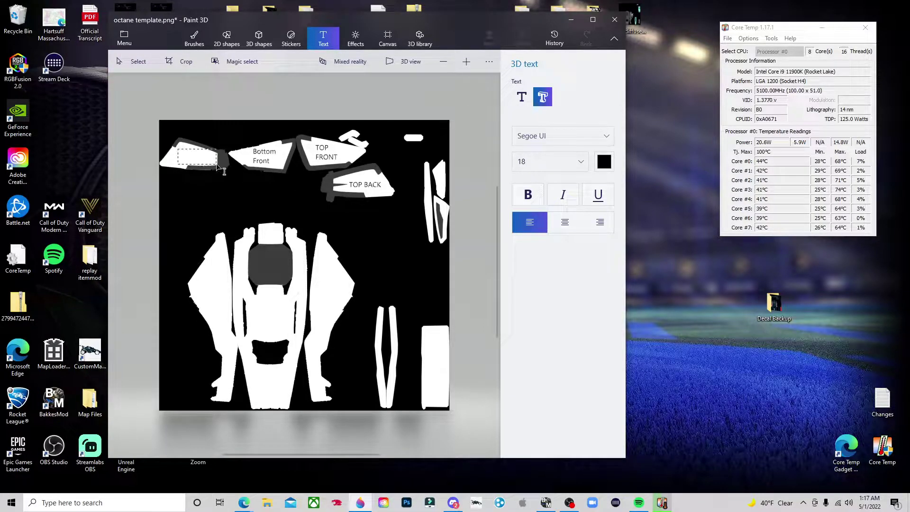
text(B)
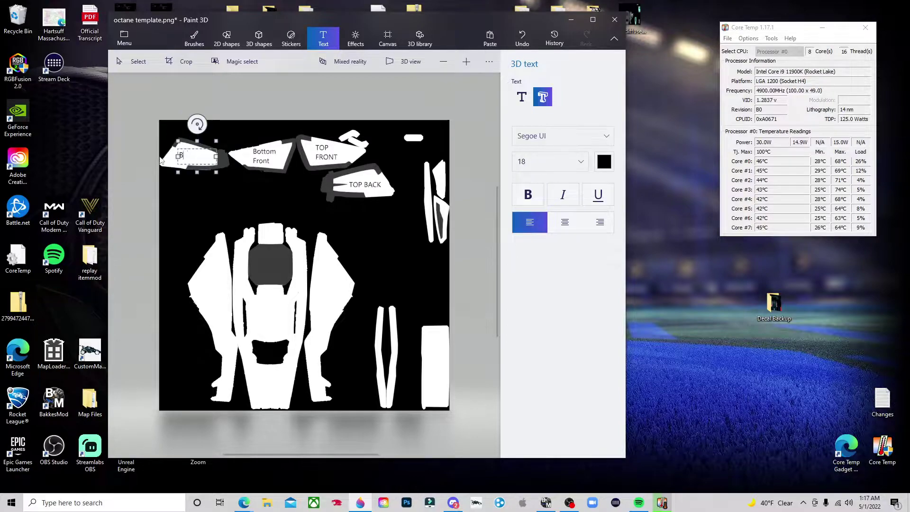
text(ottom BAck)
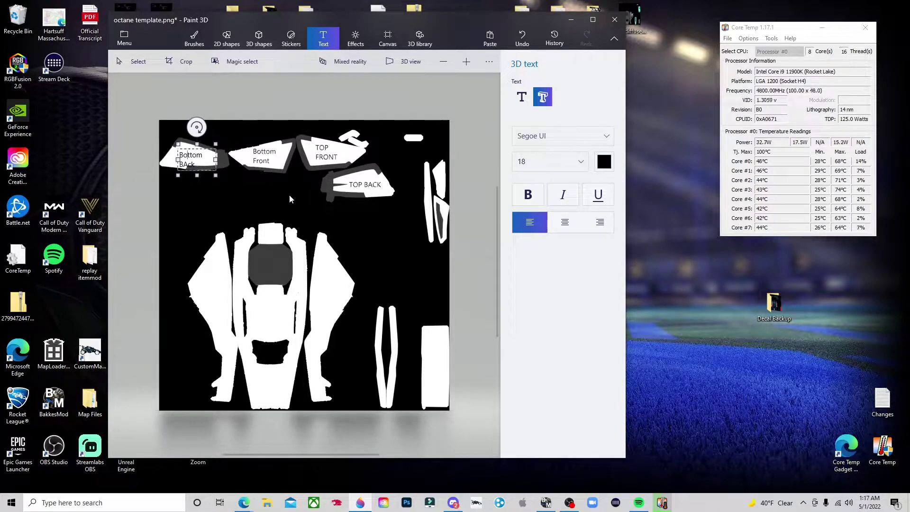
key(Return)
key(BackSpace)
click(223, 180)
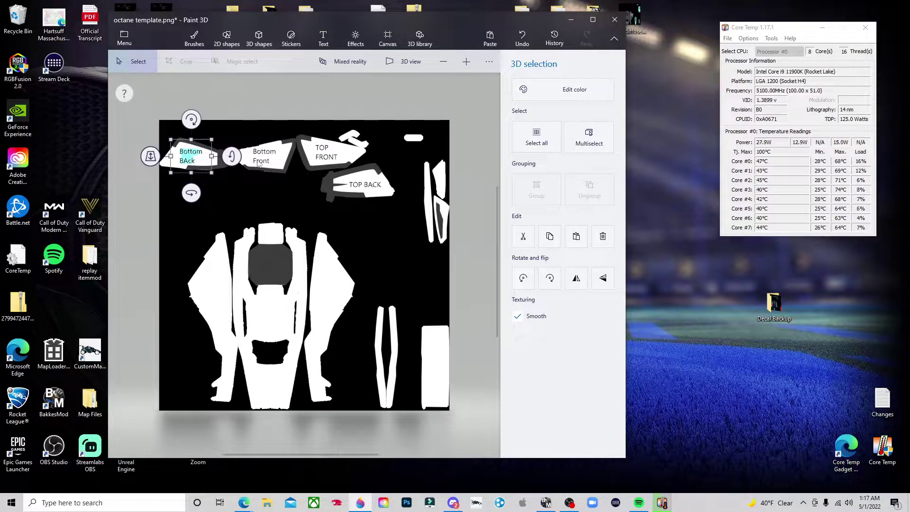
click(175, 209)
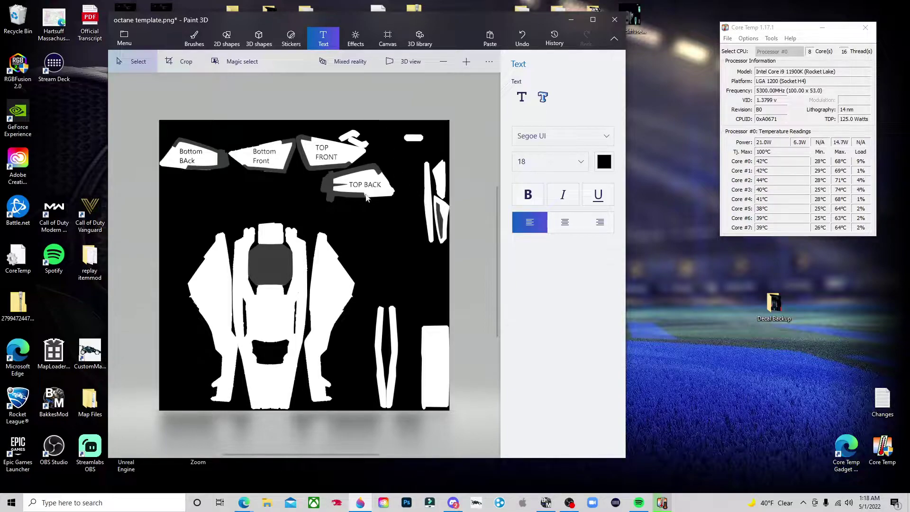
Launch Rocket League from the desktop and continue past the title screen to the main menu.
double_click(27, 408)
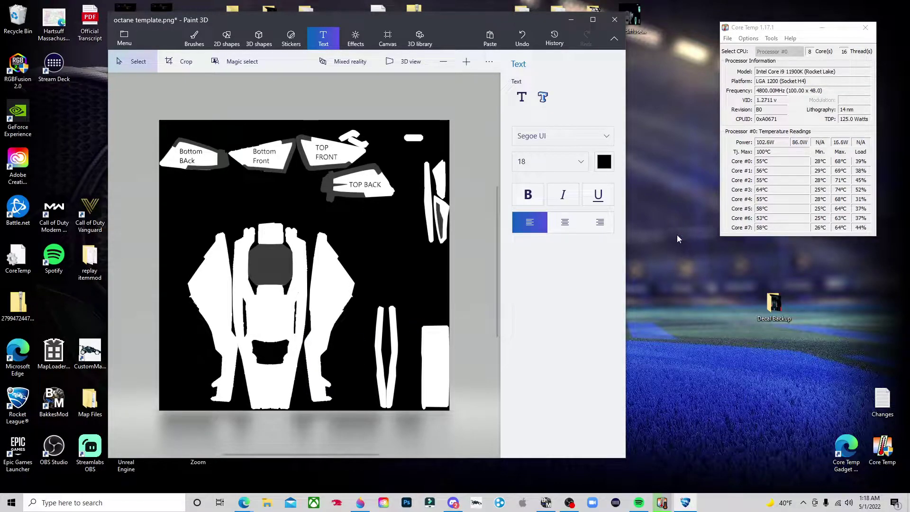
mouse_move(691, 501)
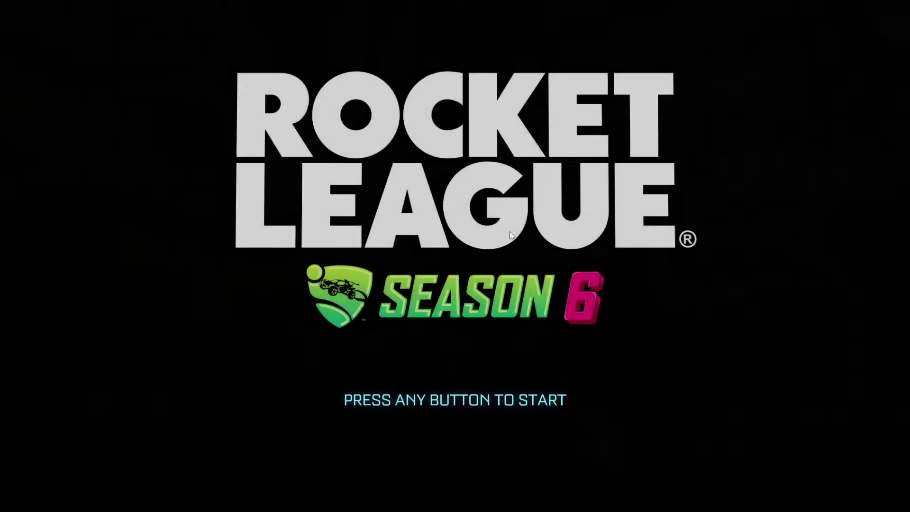
click(510, 232)
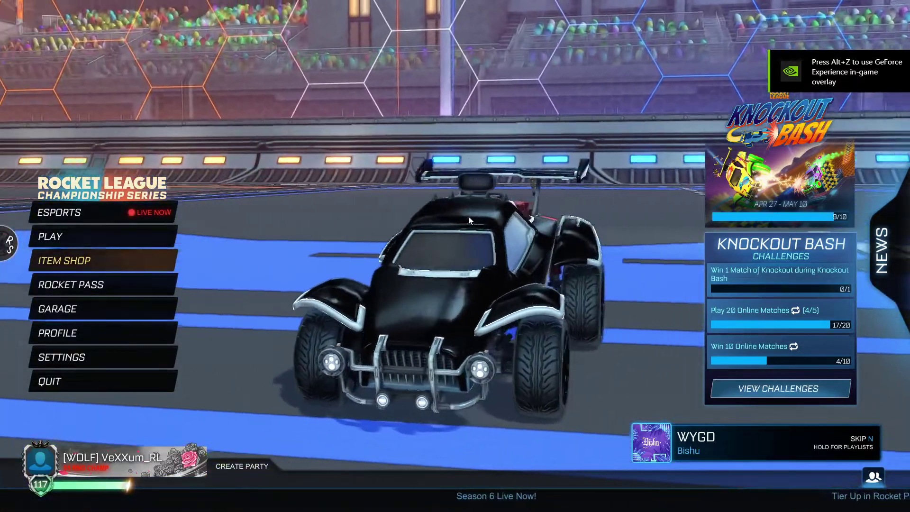
Choose Wolfpack Main as the blue decal in the AlphaConsole plugin's cosmetics and close the plugin window.
key(F5)
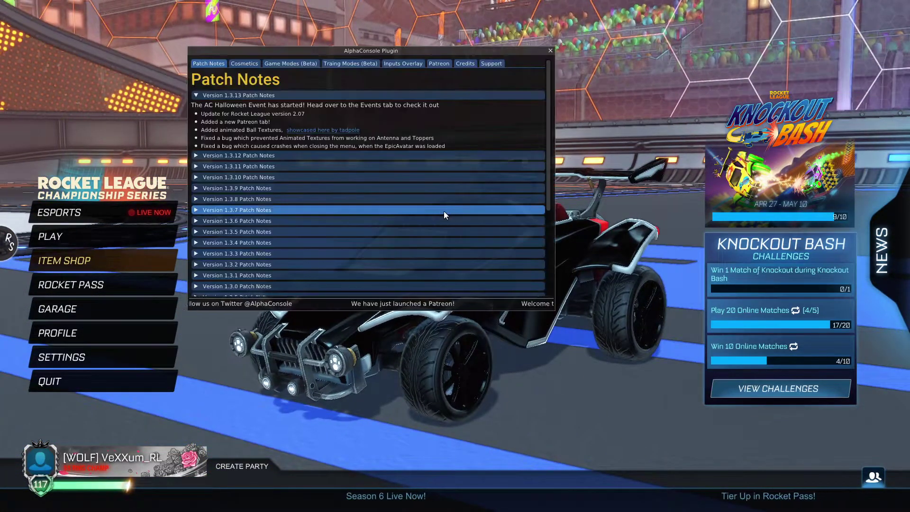
click(240, 63)
click(240, 241)
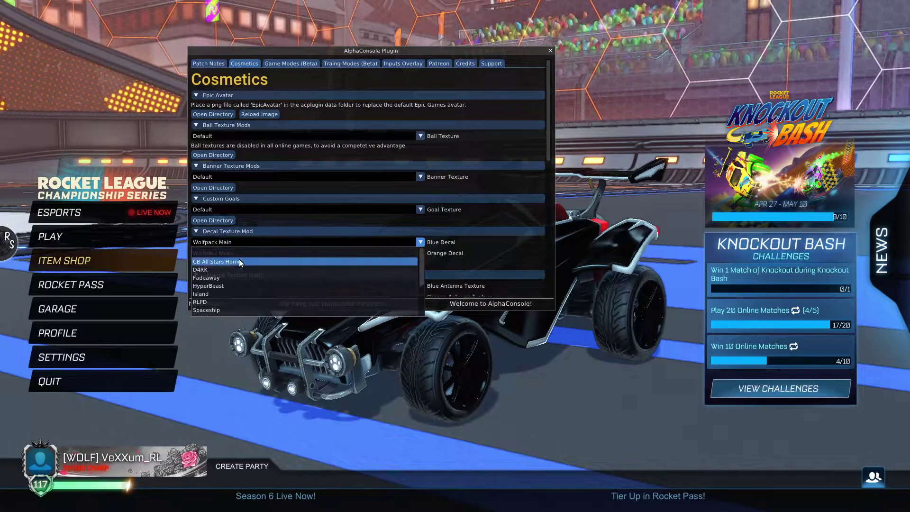
scroll(220, 285, down, 3)
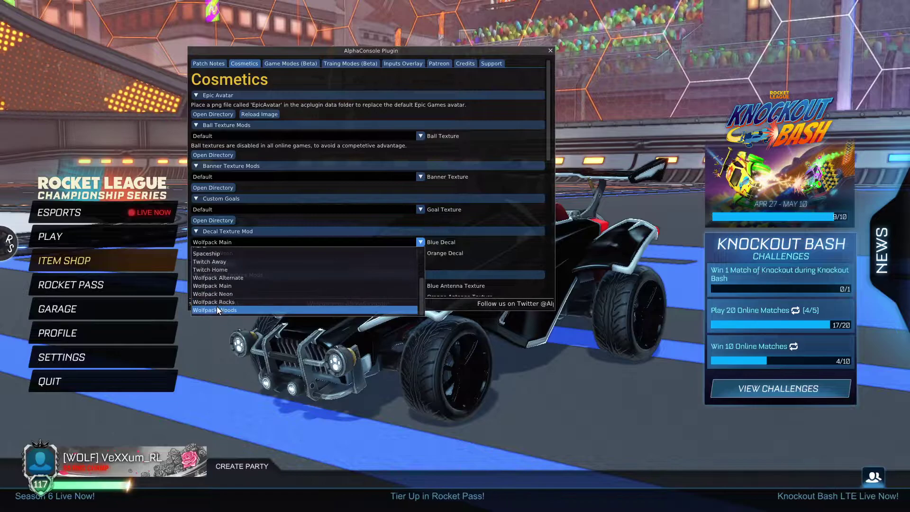
click(220, 285)
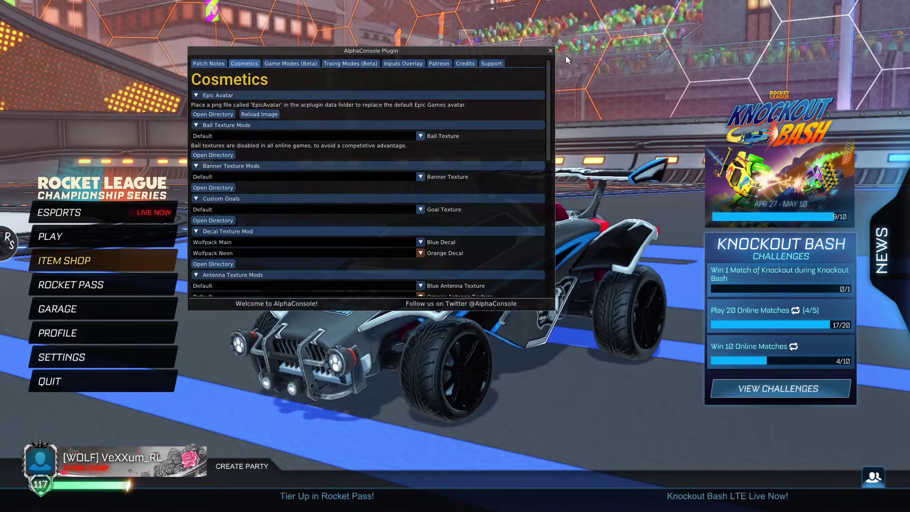
click(551, 50)
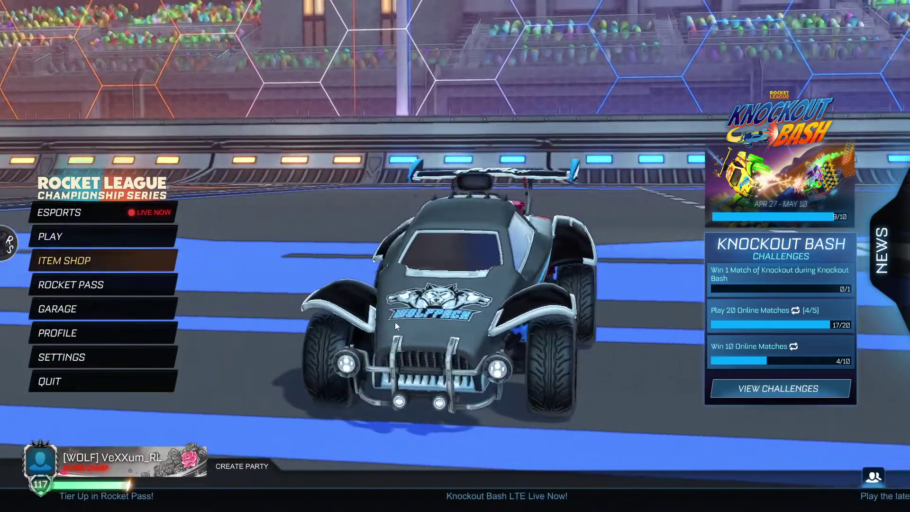
Compare the template panels in Paint 3D with the Wolfpack decal on the car in Rocket League, alternating between both.
key(alt+Tab)
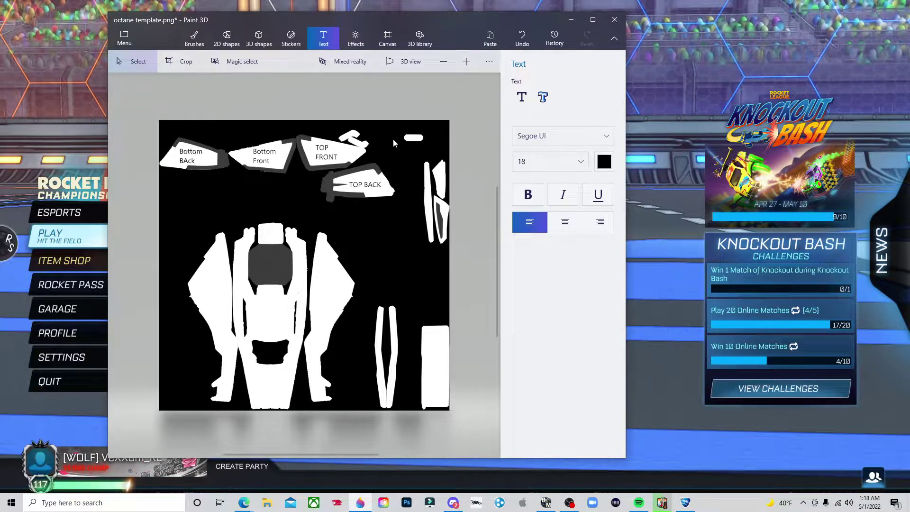
click(662, 206)
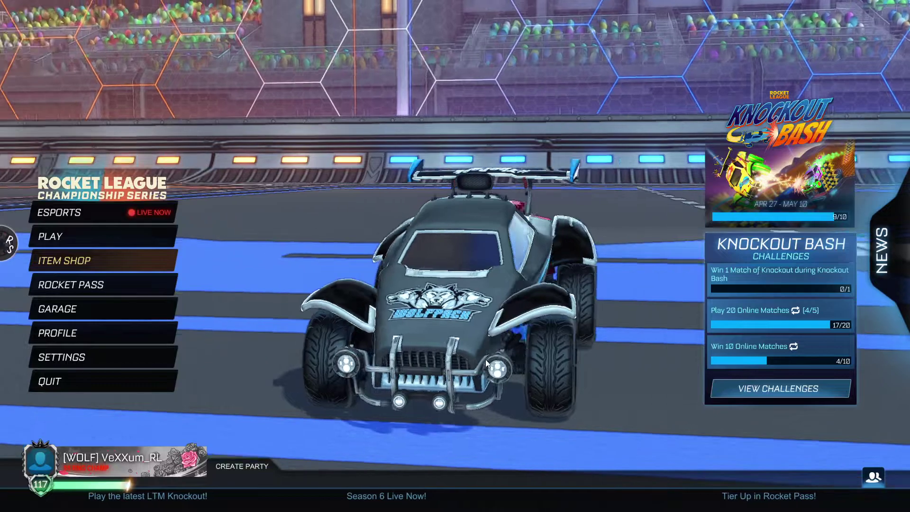
key(alt+Tab)
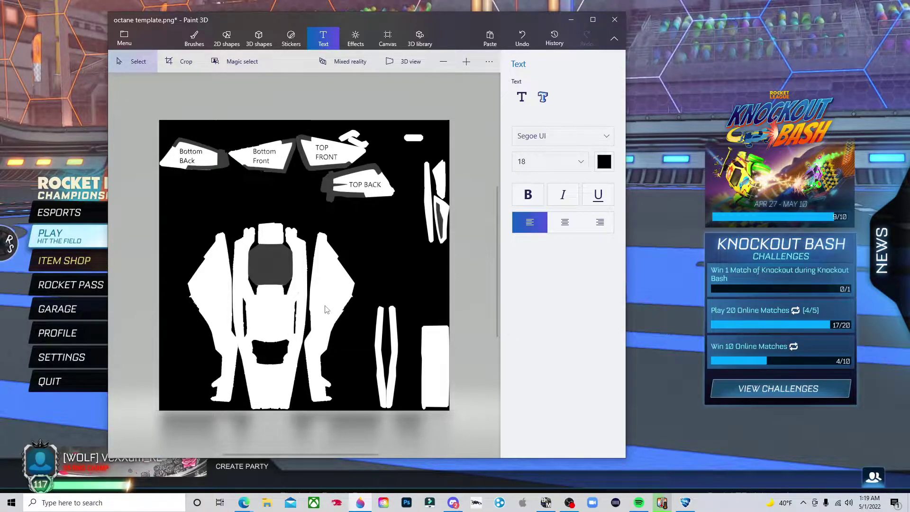
drag(378, 350, 381, 357)
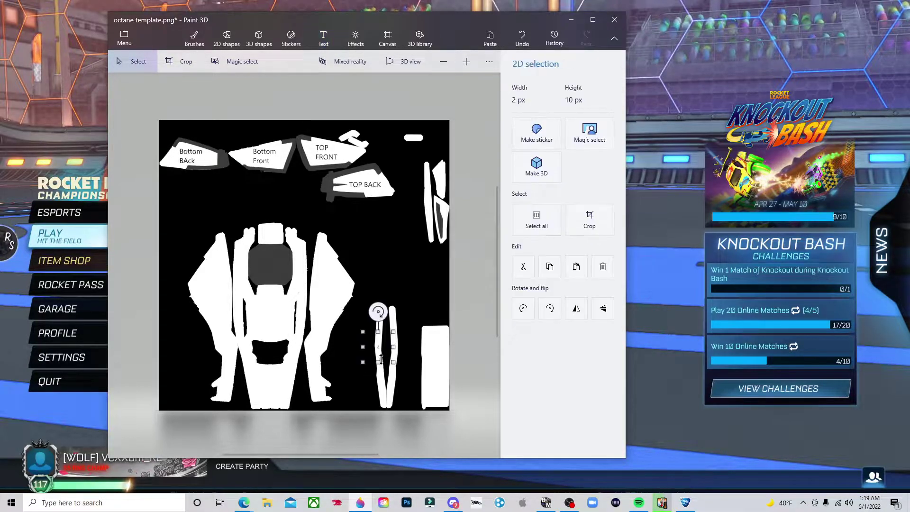
key(ctrl+z)
click(632, 340)
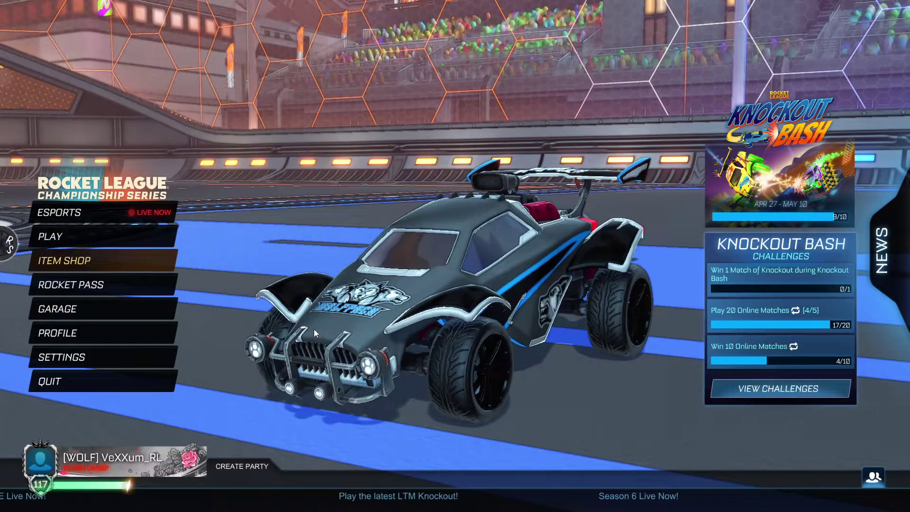
key(alt+Tab)
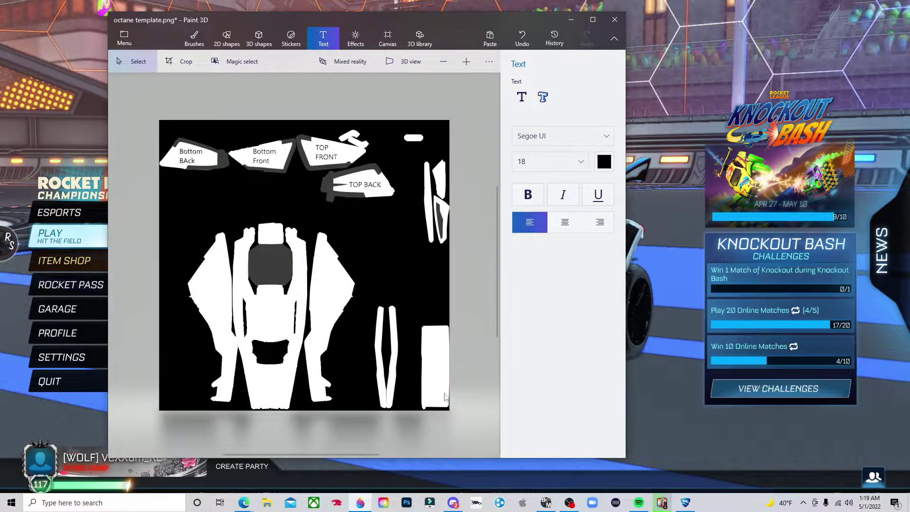
click(632, 269)
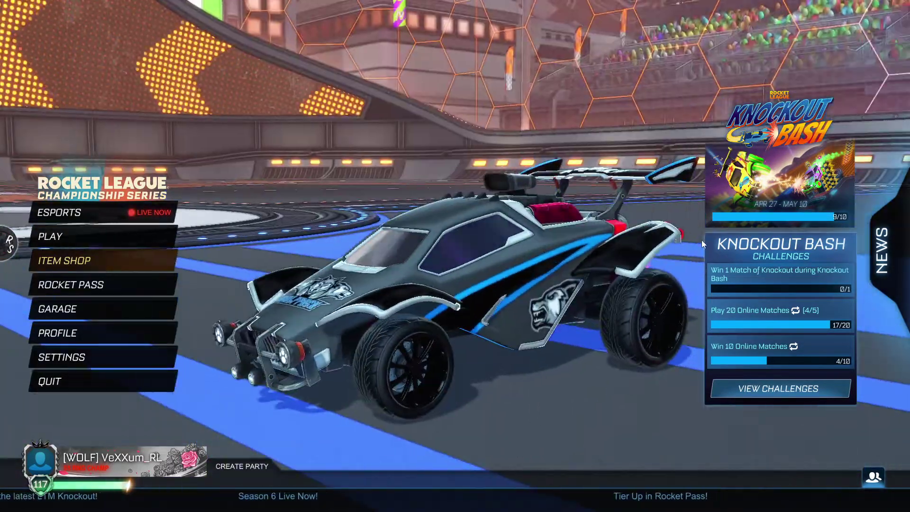
key(alt+Tab)
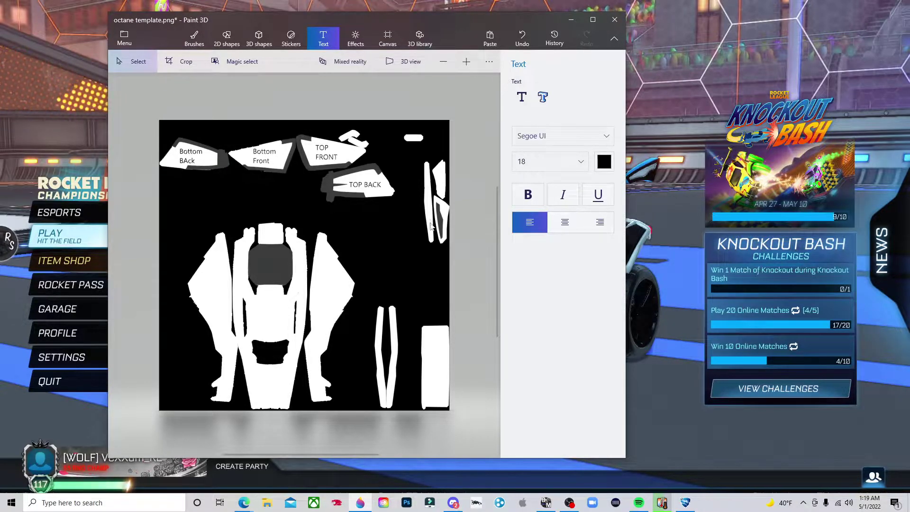
click(625, 194)
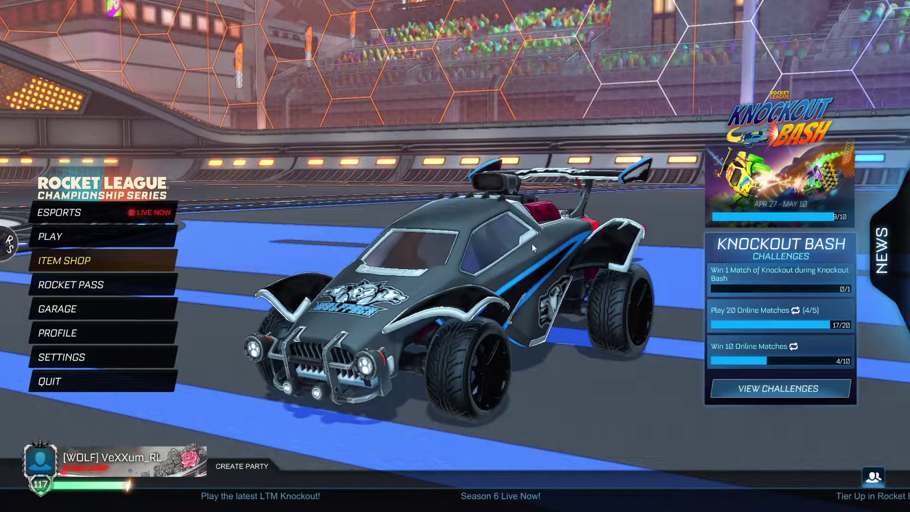
Switch back to Paint 3D and try filling the template's central body and one side panel with pink.
key(alt+Tab)
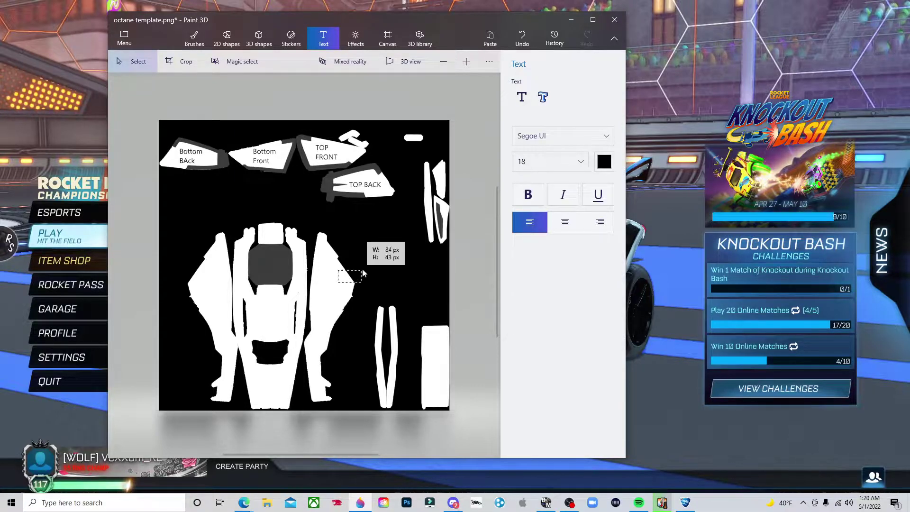
drag(362, 272, 366, 283)
click(194, 38)
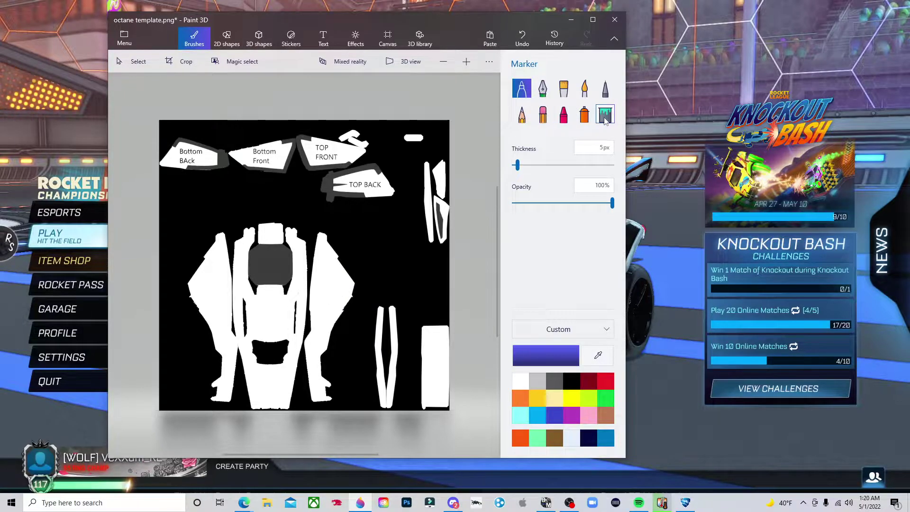
click(605, 119)
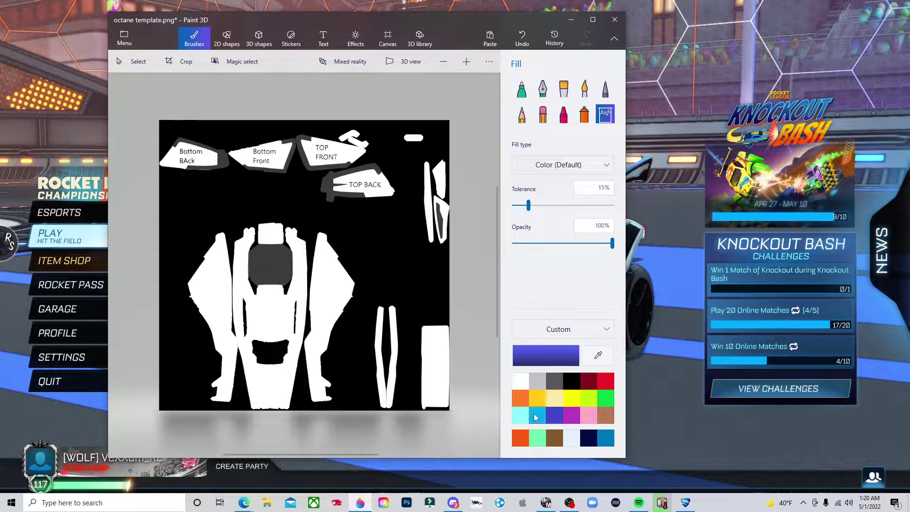
click(587, 416)
click(282, 335)
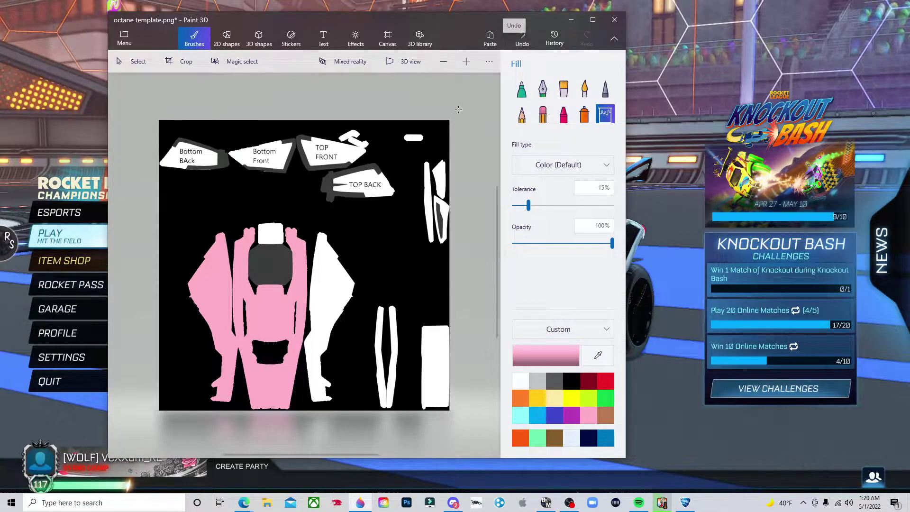
click(522, 38)
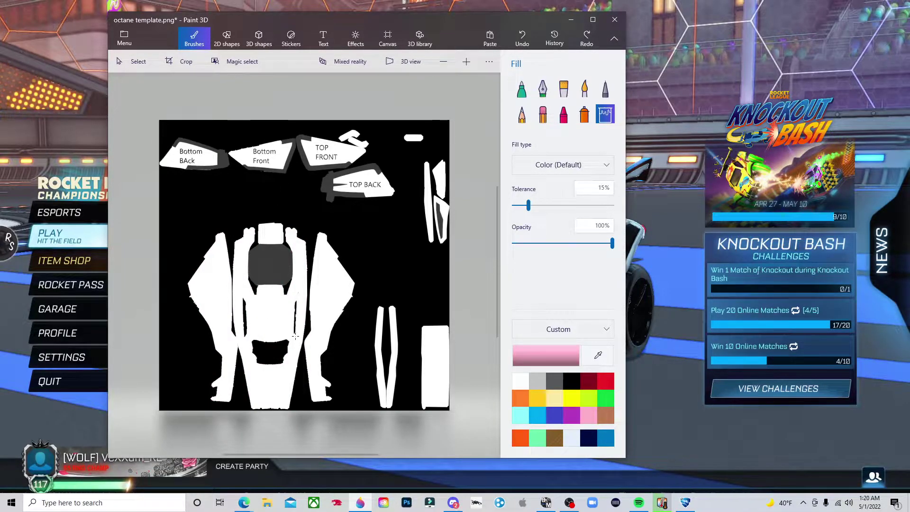
Add the Ranks (7) image from the Downloads folder as a custom sticker.
click(291, 38)
click(536, 152)
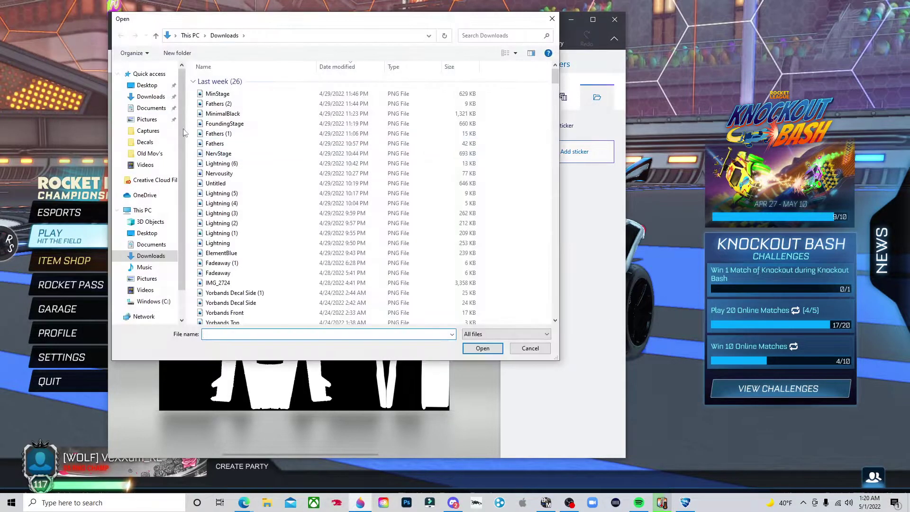
scroll(213, 234, down, 10)
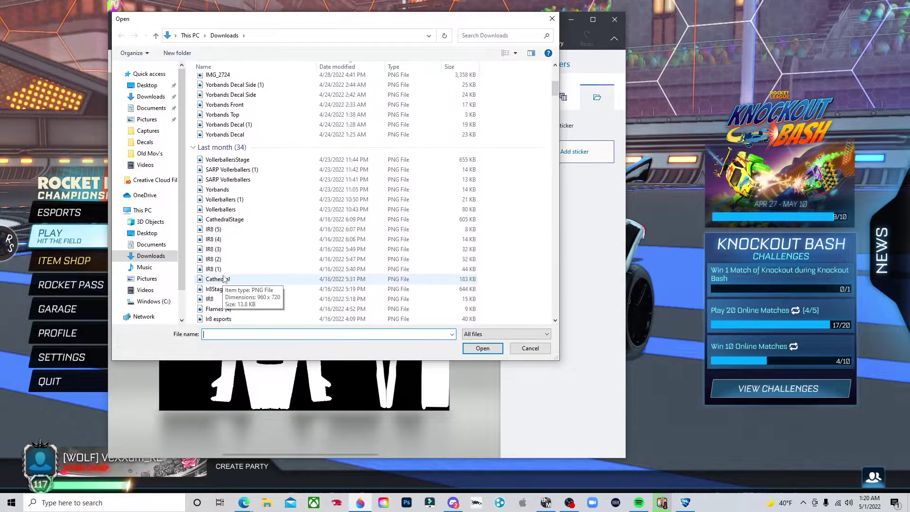
scroll(221, 271, down, 3)
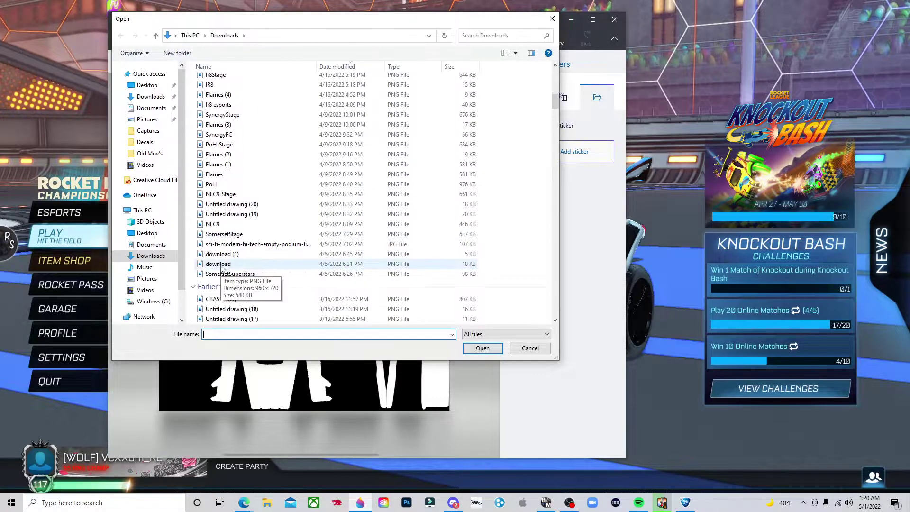
scroll(221, 229, down, 10)
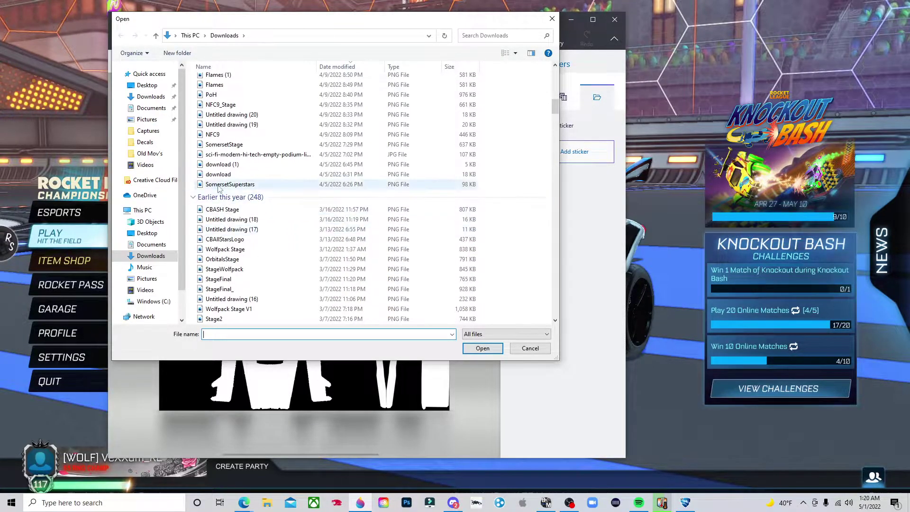
scroll(222, 266, down, 10)
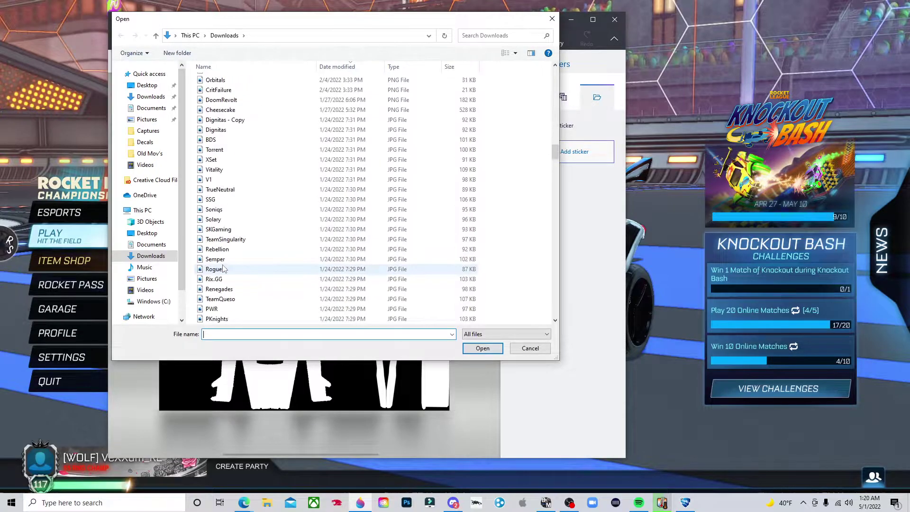
scroll(223, 269, down, 15)
scroll(222, 268, down, 3)
scroll(222, 237, up, 5)
click(218, 138)
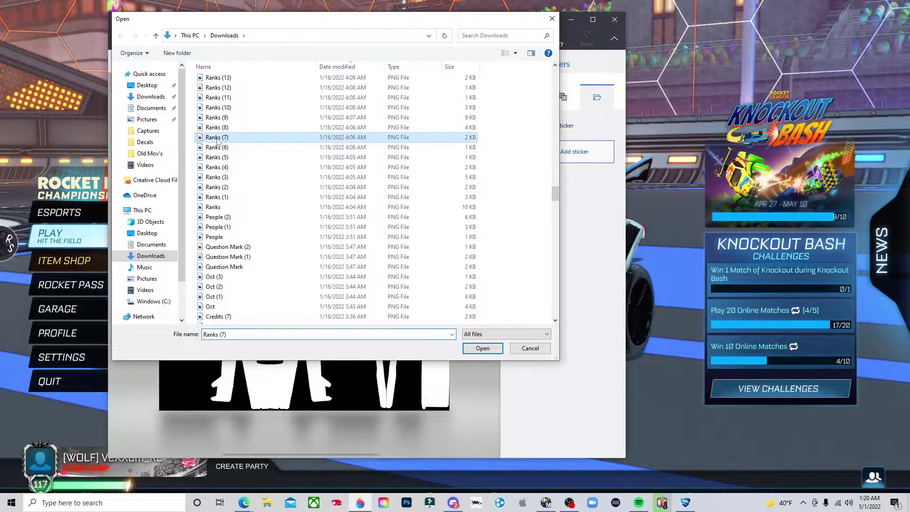
click(474, 349)
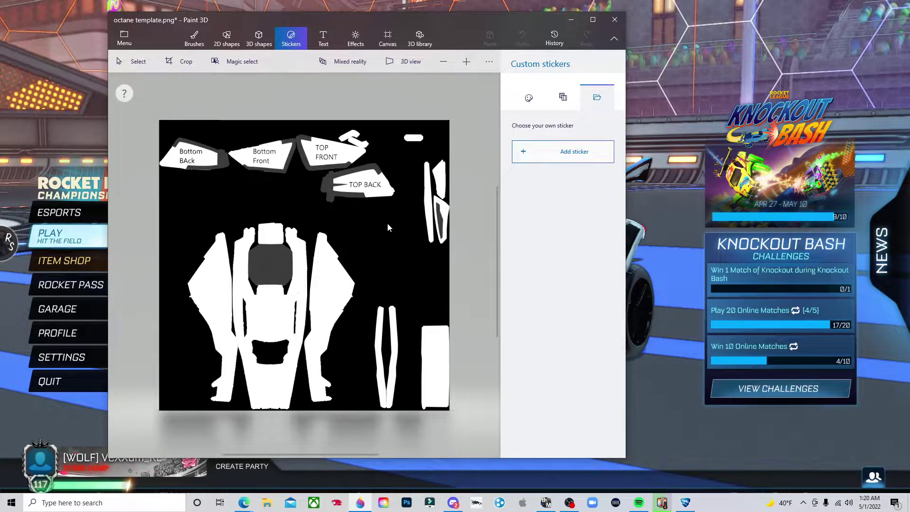
Place the logo sticker on the template, make it a 3D object and position it on the lower end of the central panel.
drag(301, 266, 261, 295)
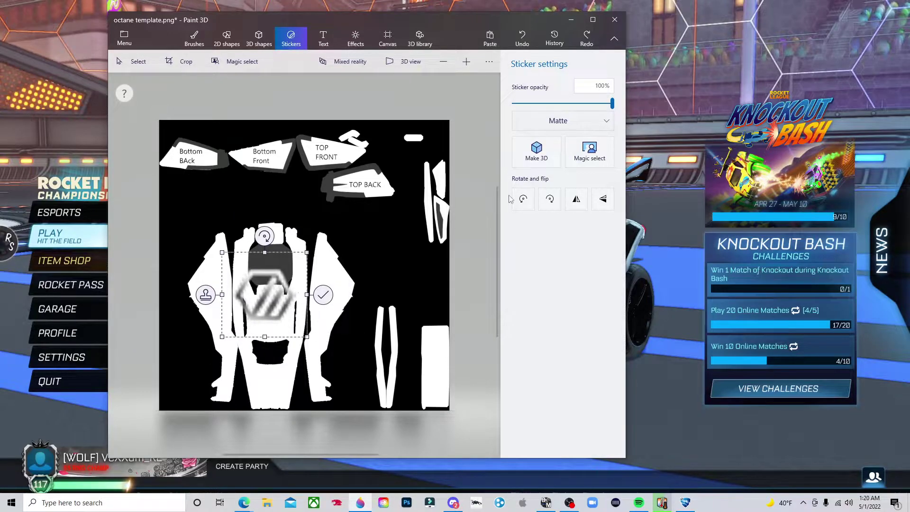
click(536, 152)
drag(284, 308, 272, 388)
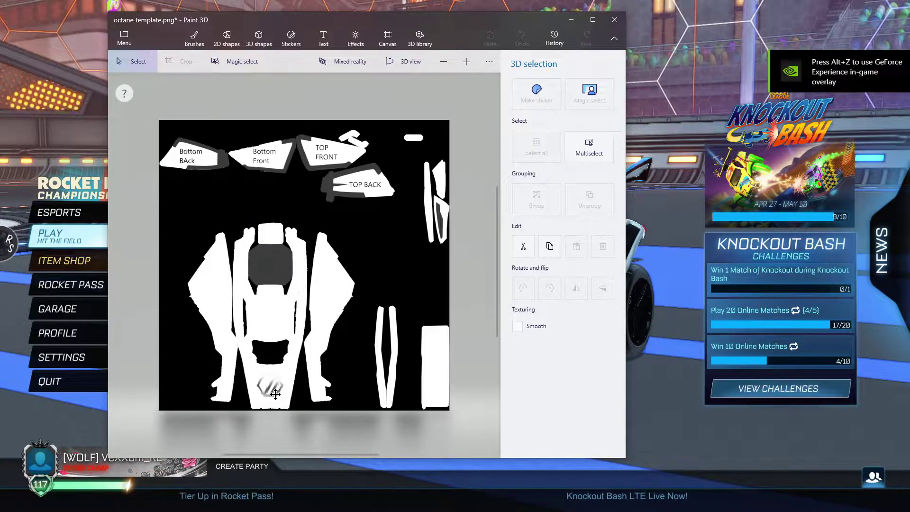
click(274, 388)
click(273, 389)
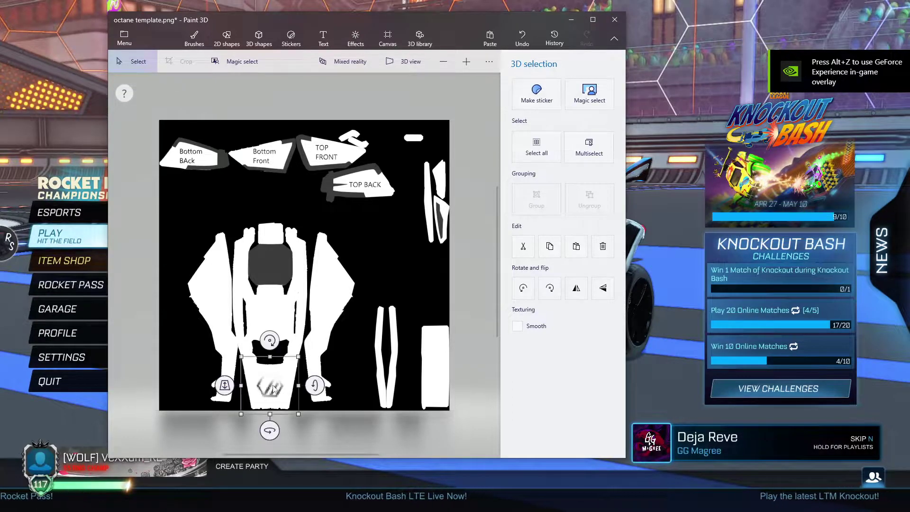
click(297, 321)
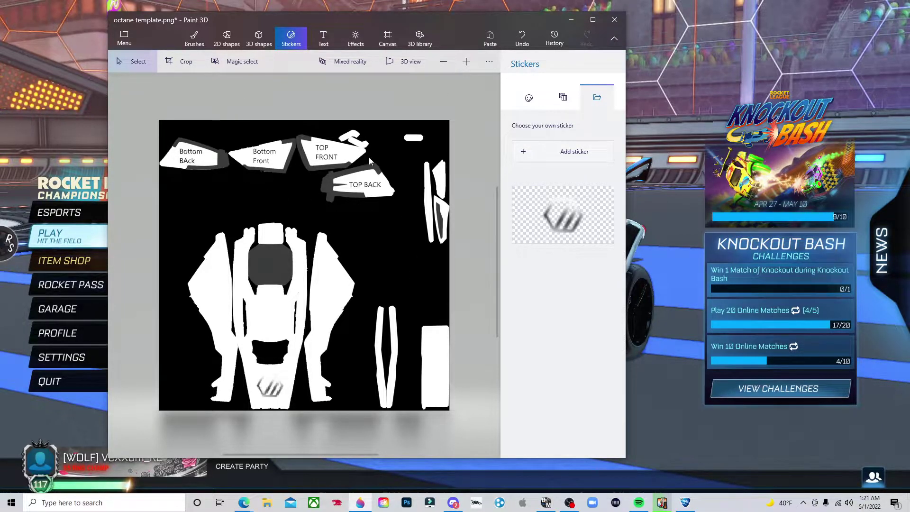
Save a copy of the template as a 1024 x 1024 px PNG image named Silver_Oct in the Downloads folder.
click(135, 42)
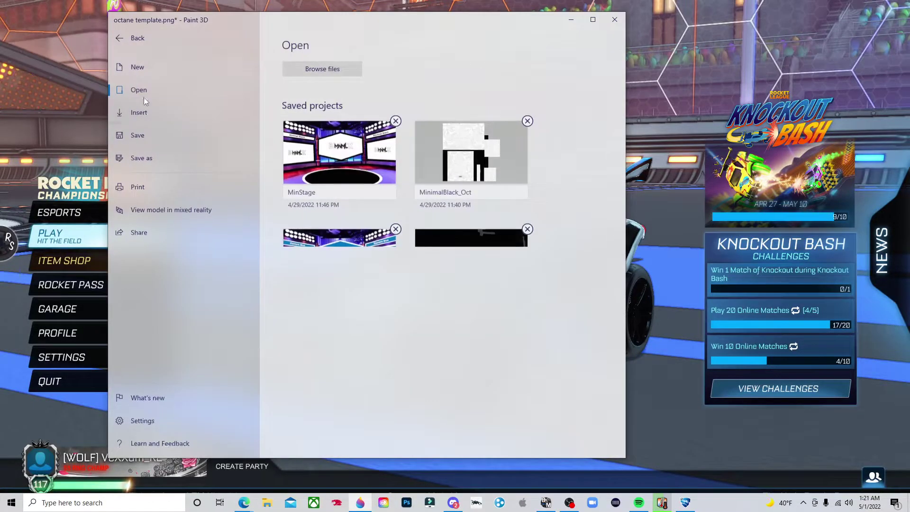
click(139, 137)
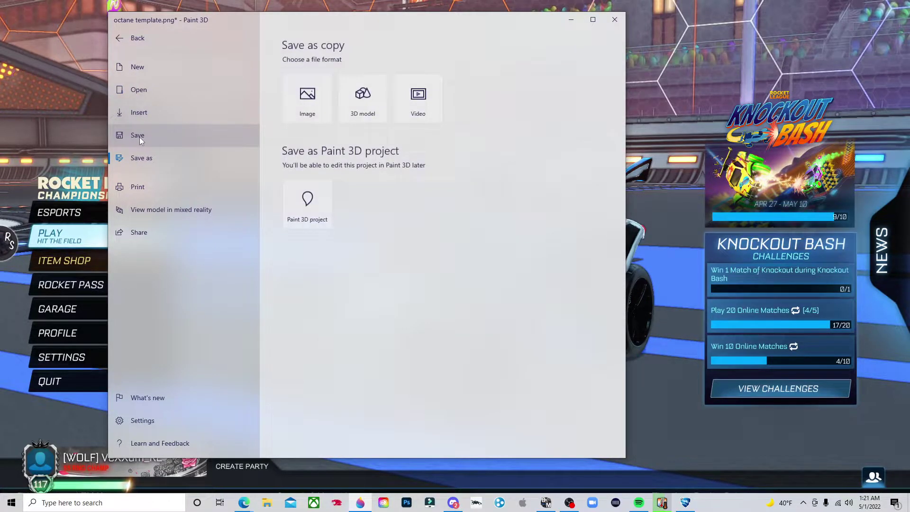
click(307, 99)
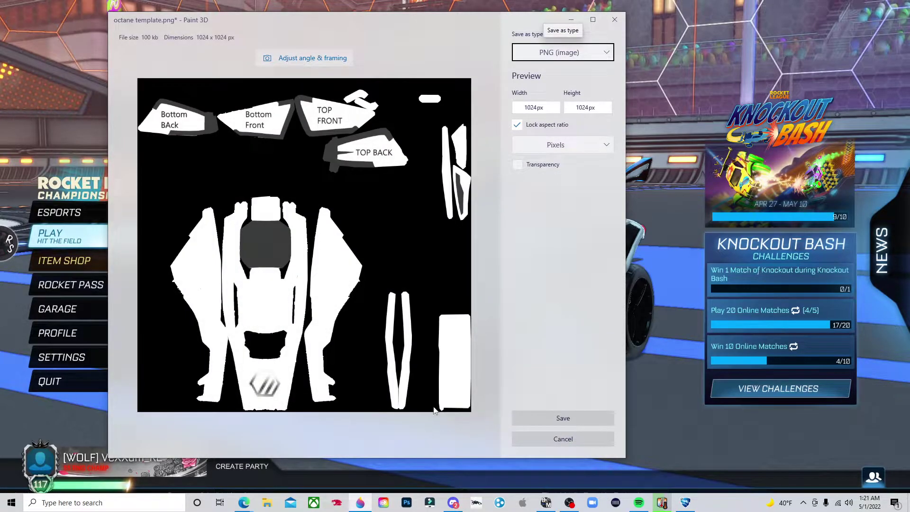
click(579, 415)
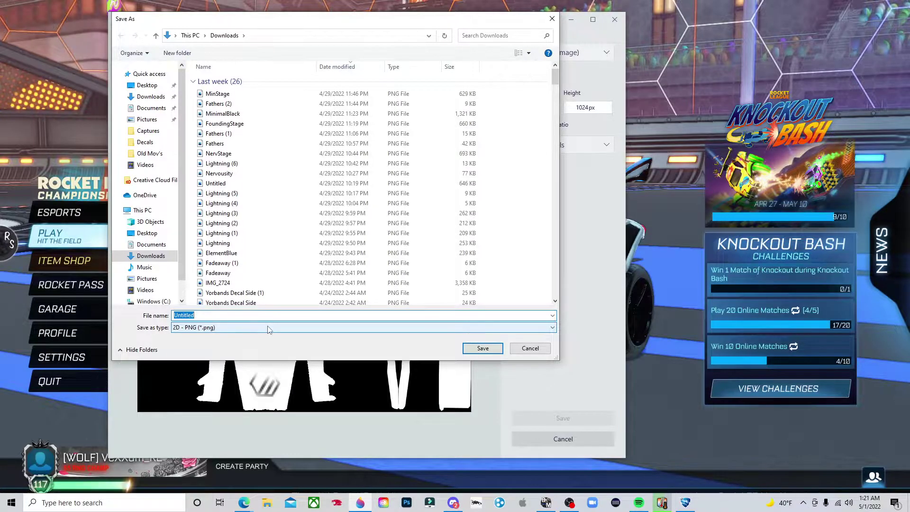
text(Silver_Oct)
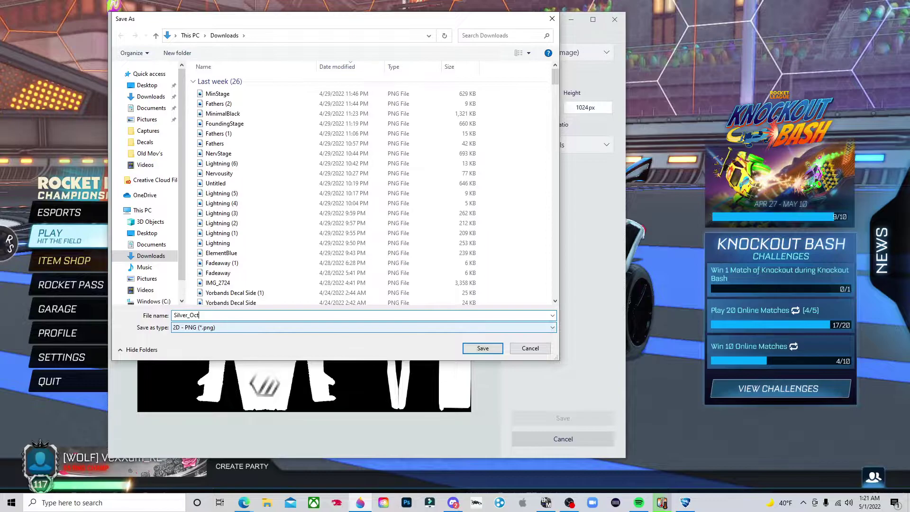
click(467, 350)
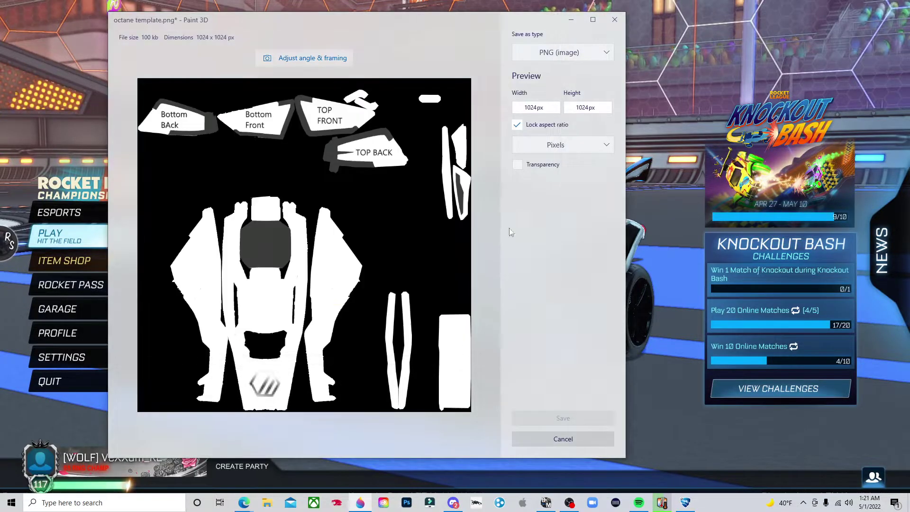
Minimize Paint 3D and quit Rocket League.
click(571, 20)
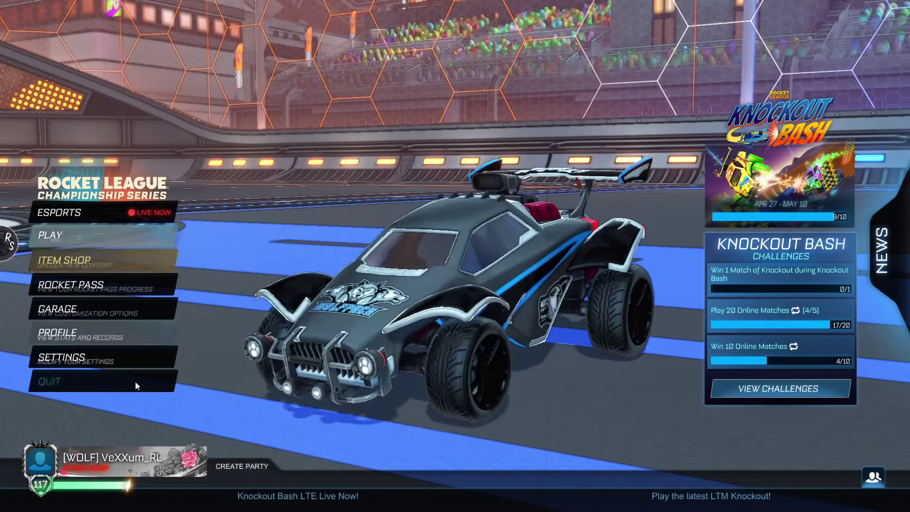
click(152, 382)
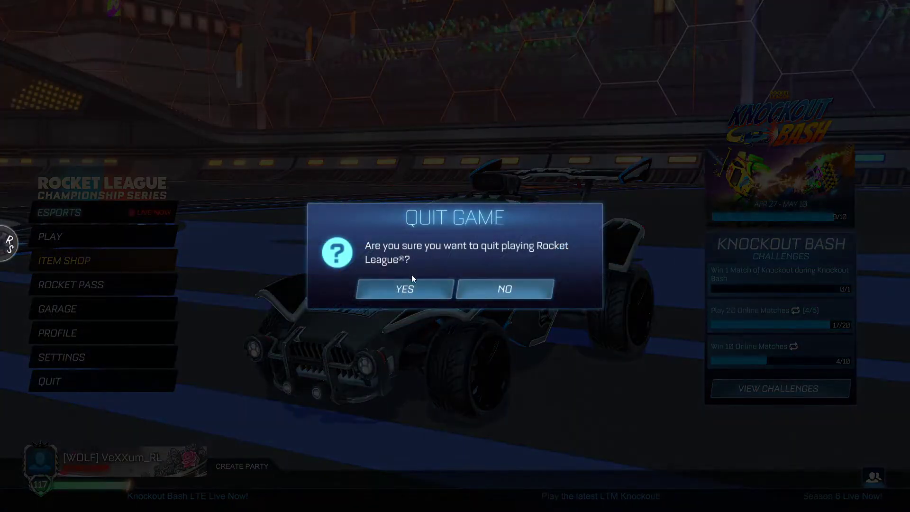
click(417, 286)
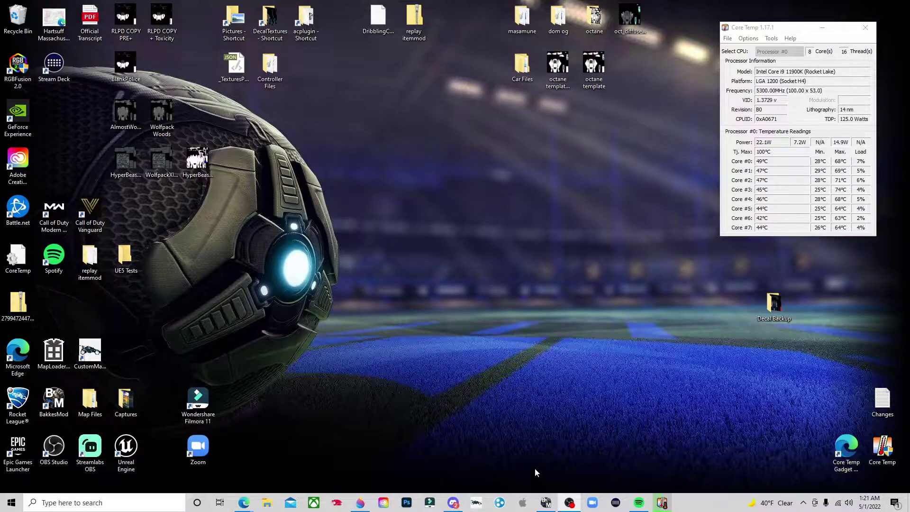
Bring up the BakkesMod injector and open the BakkesMod folder from it.
click(546, 504)
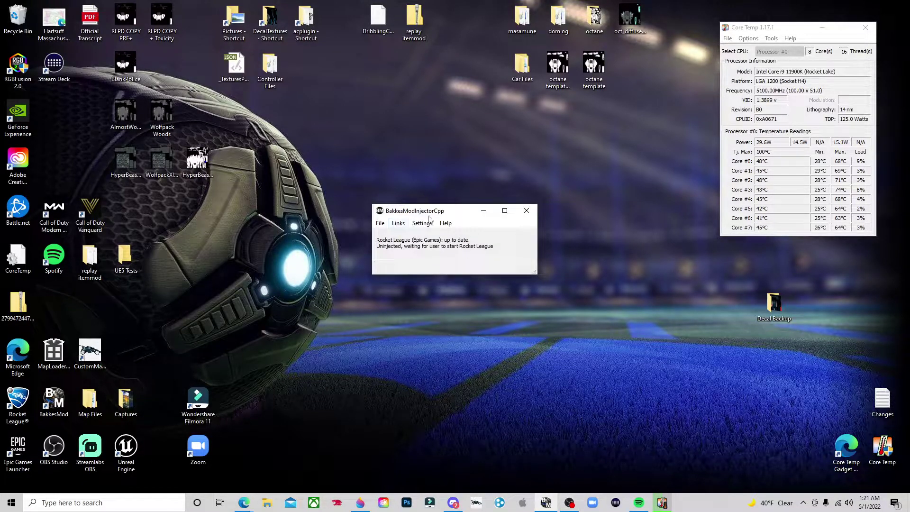
click(380, 223)
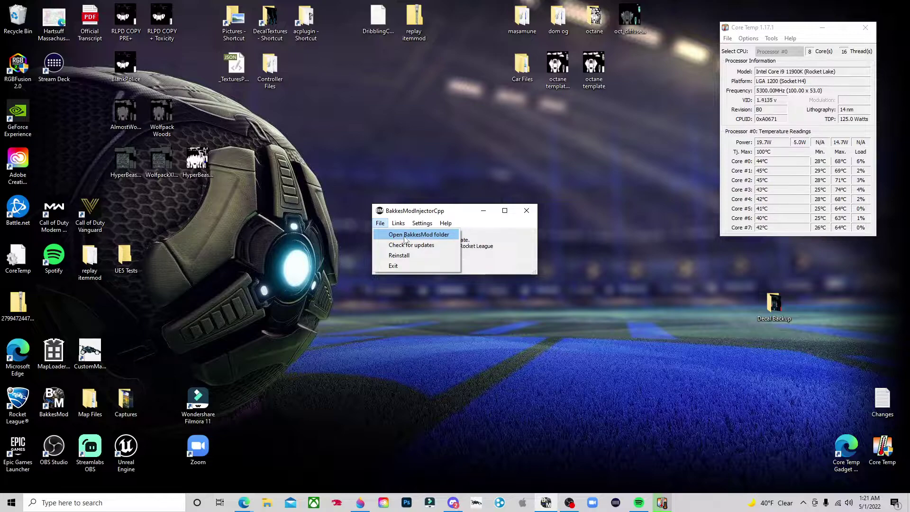
click(393, 266)
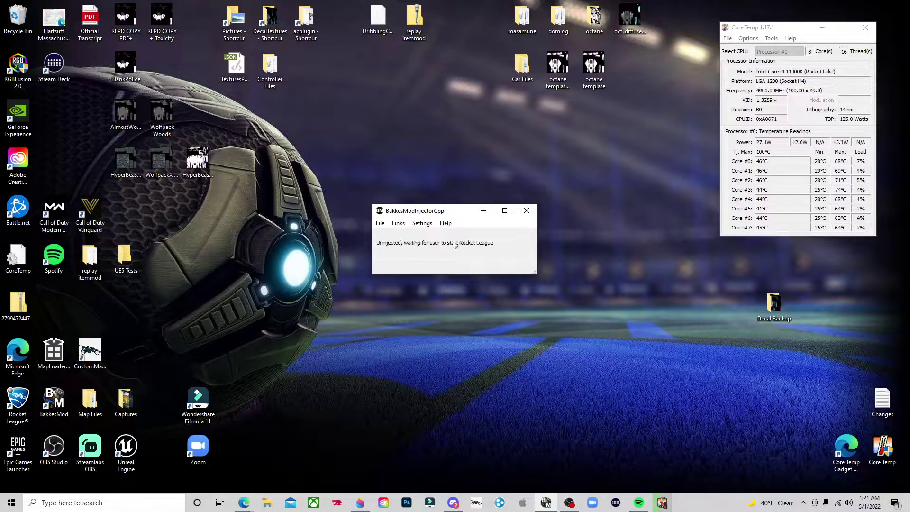
click(381, 223)
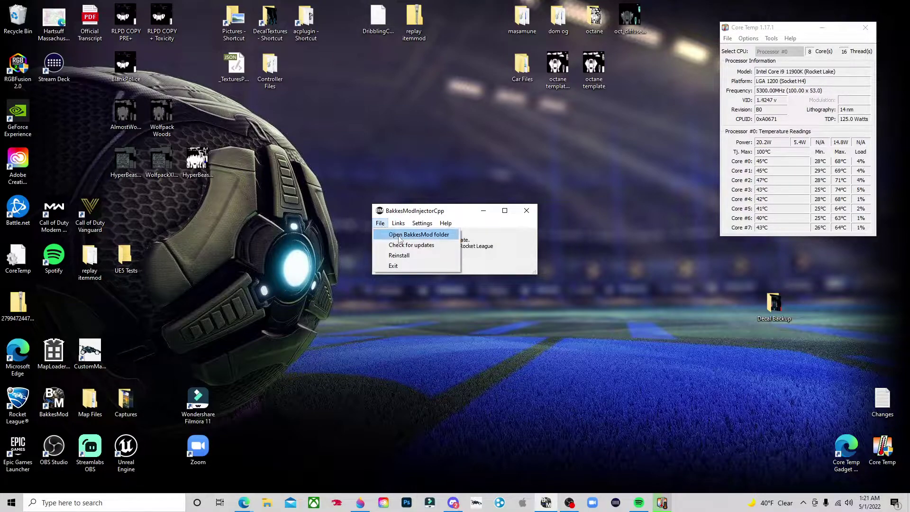
click(399, 236)
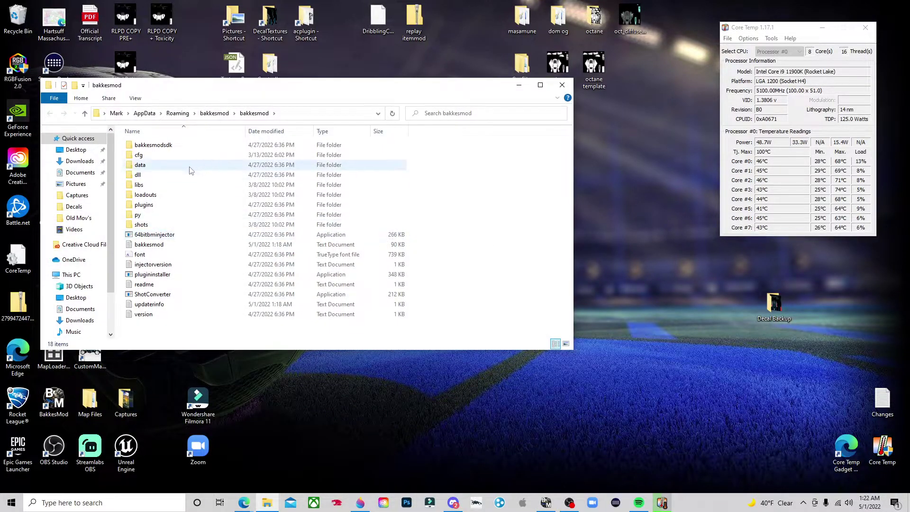
Navigate through the data and acplugin folders to the DecalTextures folder.
double_click(140, 165)
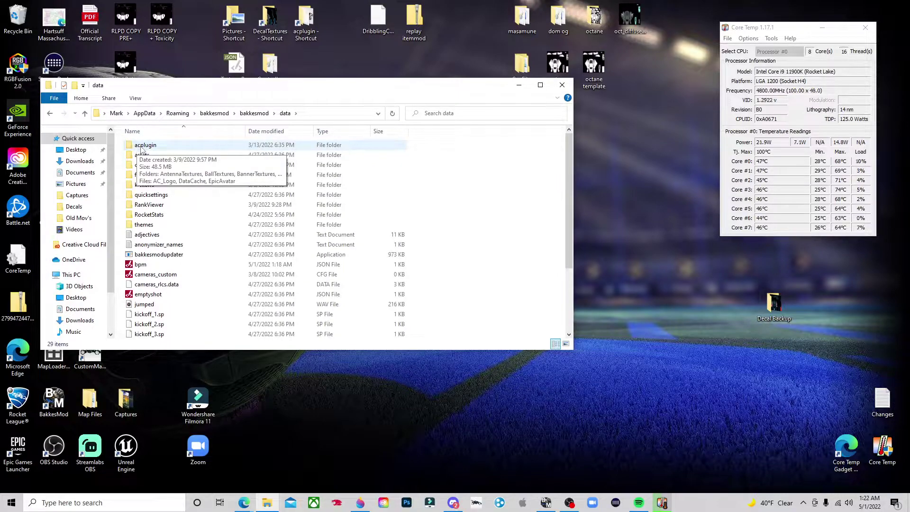
double_click(152, 146)
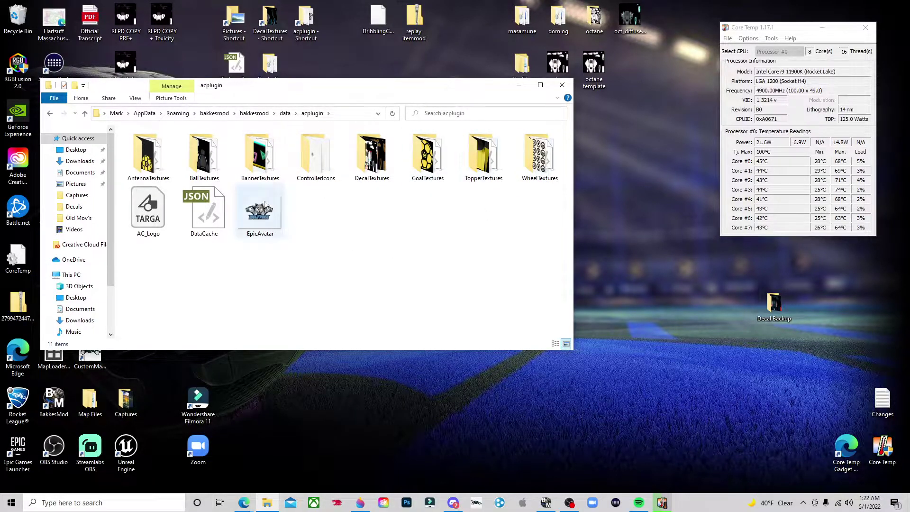
double_click(374, 165)
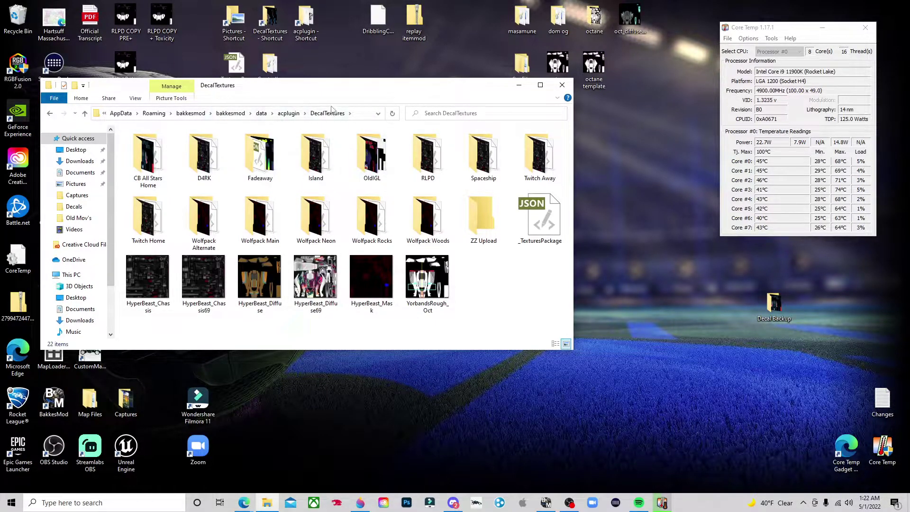
right_click(330, 114)
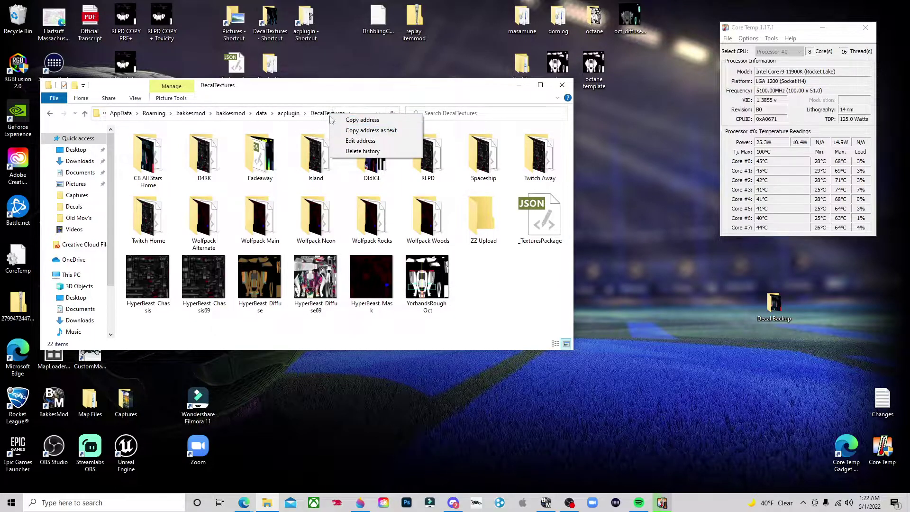
click(317, 93)
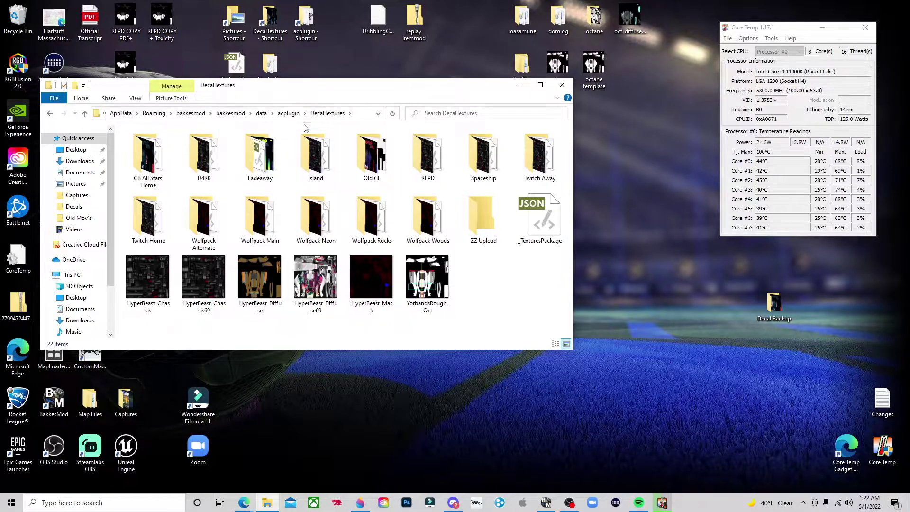
Close the open DecalTextures window and reopen the folder from its desktop shortcut.
drag(300, 87, 329, 219)
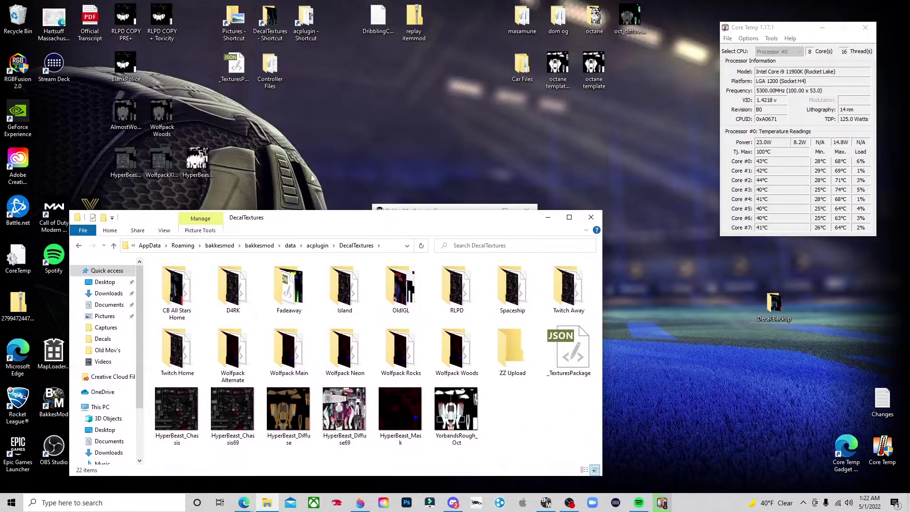
click(271, 38)
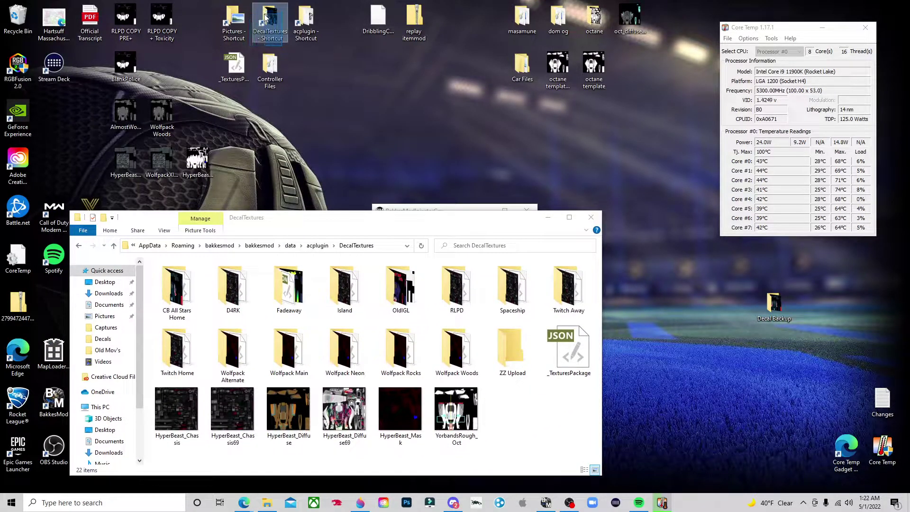
click(591, 217)
double_click(275, 26)
drag(316, 225, 304, 74)
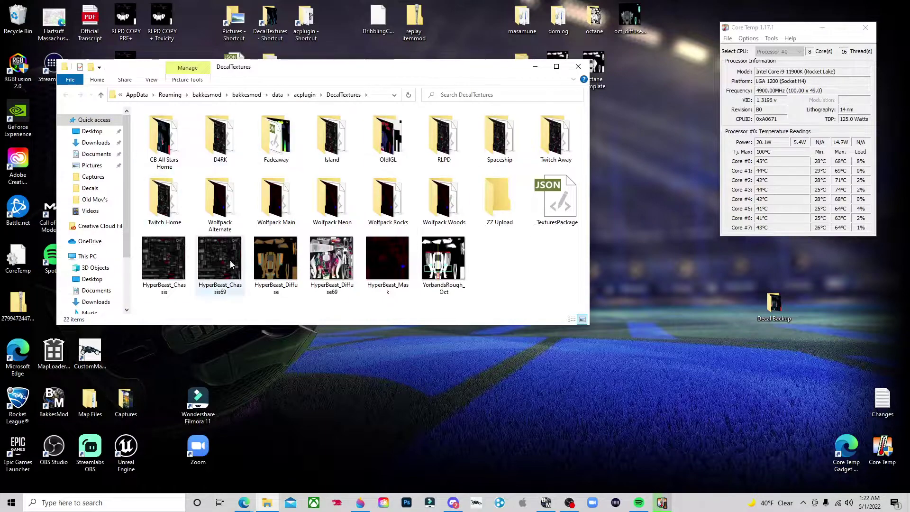
drag(526, 265, 561, 308)
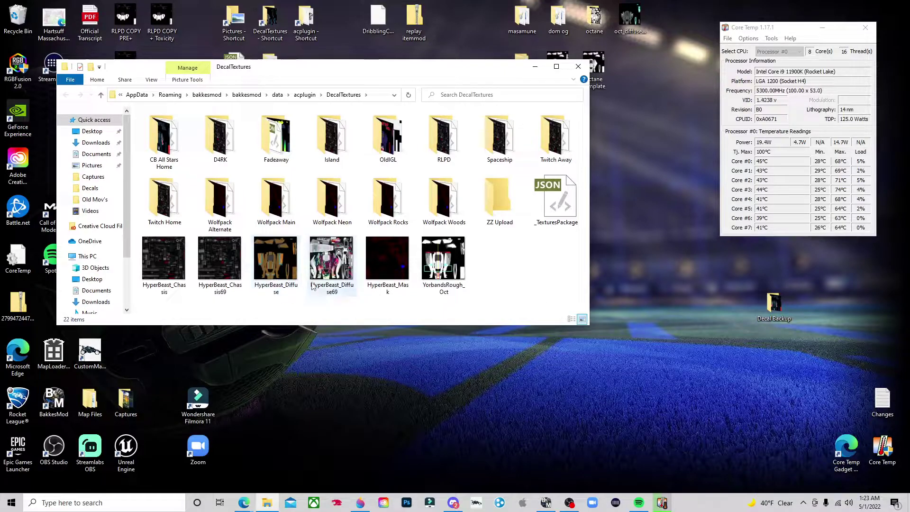
Rename the orange HyperBeast_Diffuse image in the DecalTextures folder as Yorbands.
right_click(290, 295)
click(313, 274)
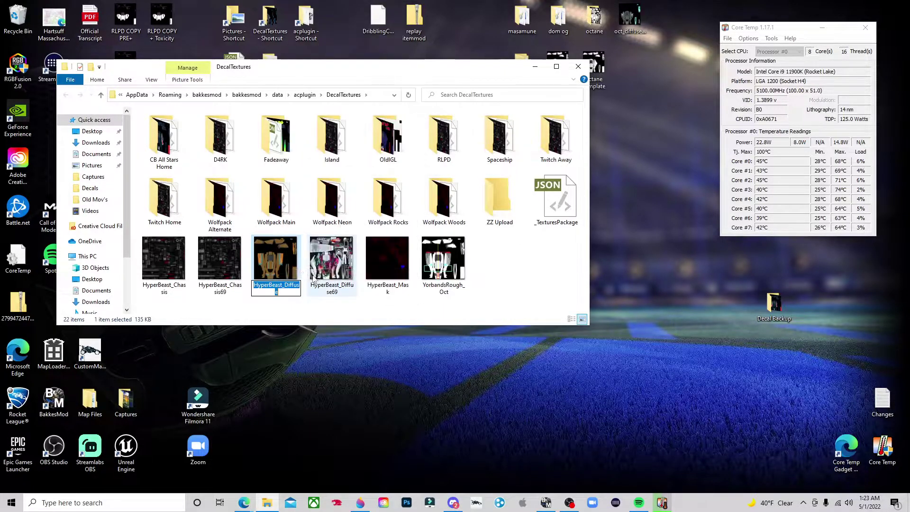
text(Yorband)
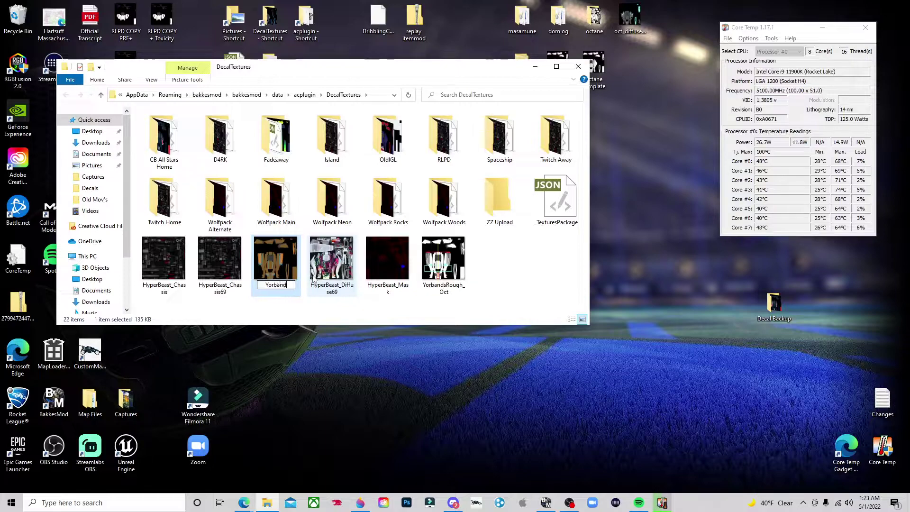
key(Return)
Rename the HyperBeast_Diffuse69 image as HyperBeast_Diffuse.
right_click(275, 265)
click(311, 275)
key(End)
key(BackSpace)
key(BackSpace)
key(Return)
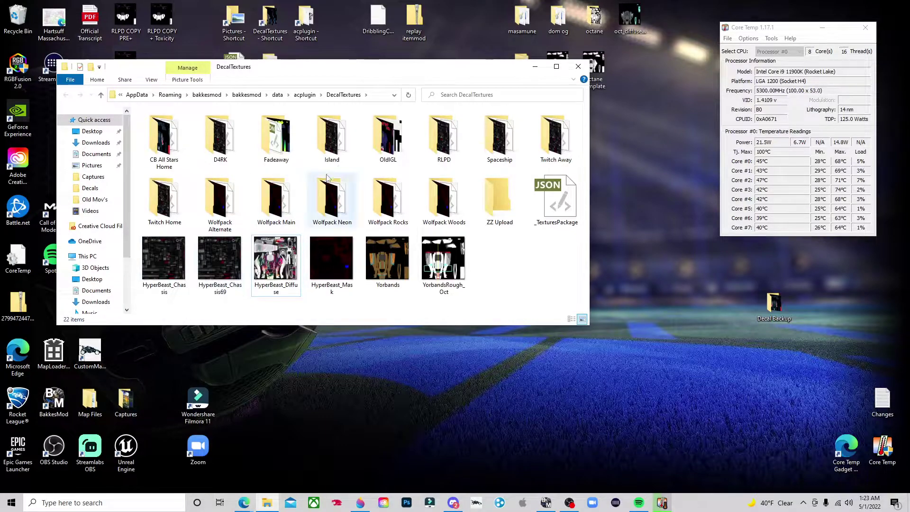
Create a new folder named Silver Decal inside the DecalTextures folder.
right_click(486, 271)
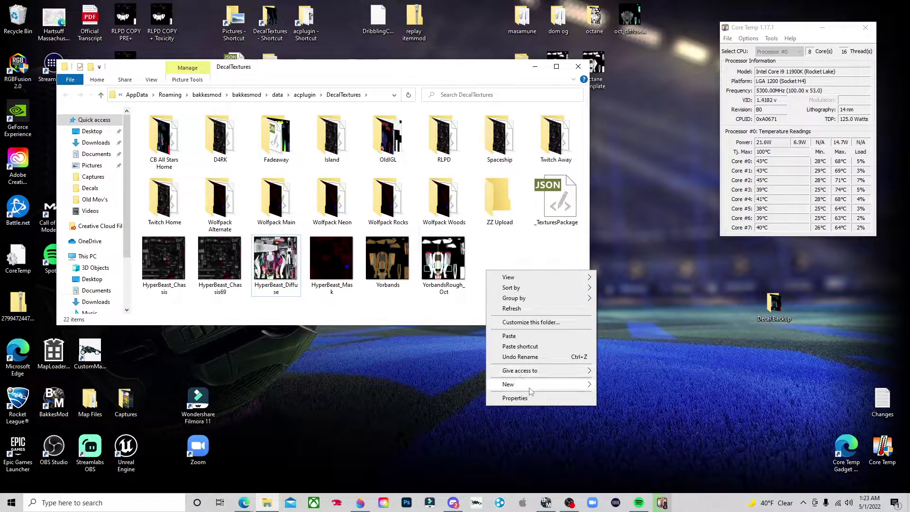
mouse_move(533, 389)
click(624, 388)
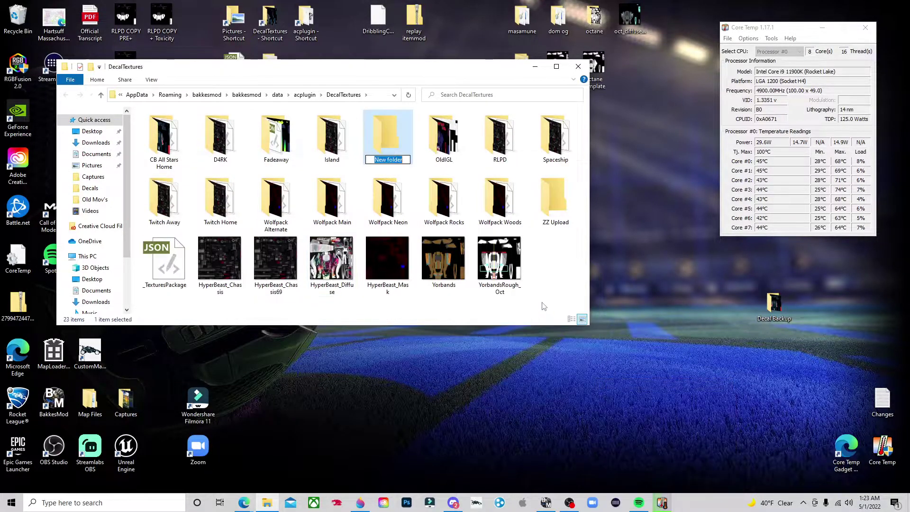
text(Si)
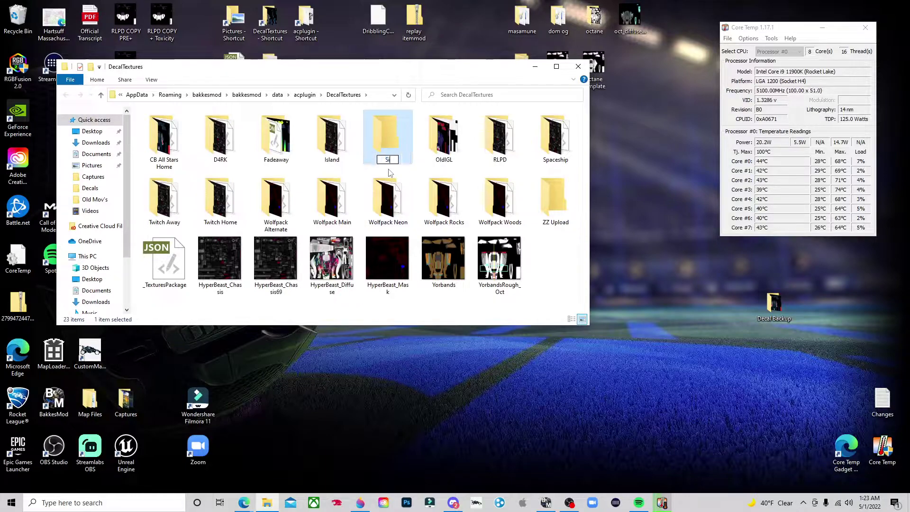
text(lver DEcal)
key(Return)
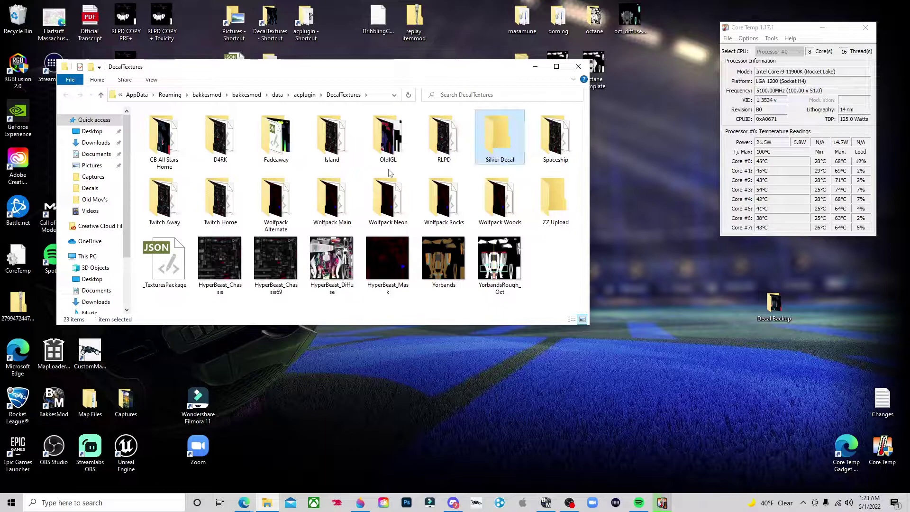
click(563, 277)
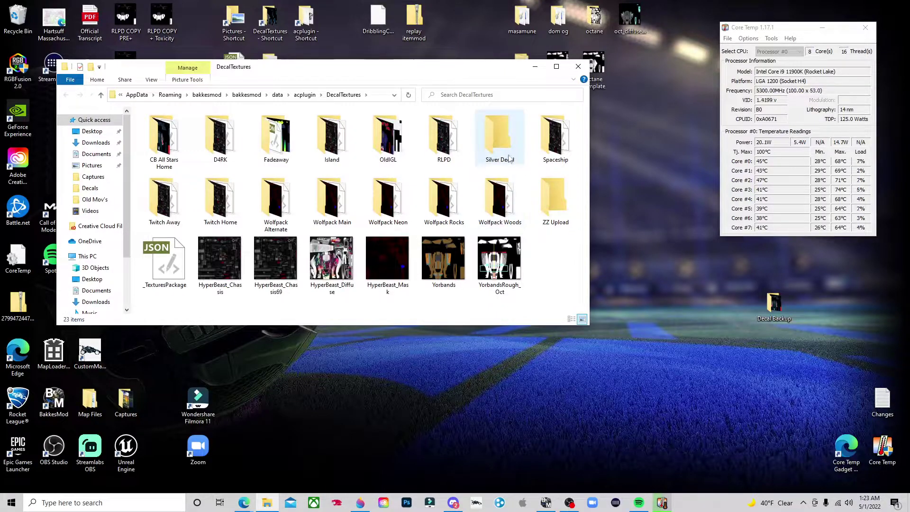
Copy the _TexturesPackage and HyperBeast_Chassis files from DecalTextures into the Silver Decal folder.
click(169, 269)
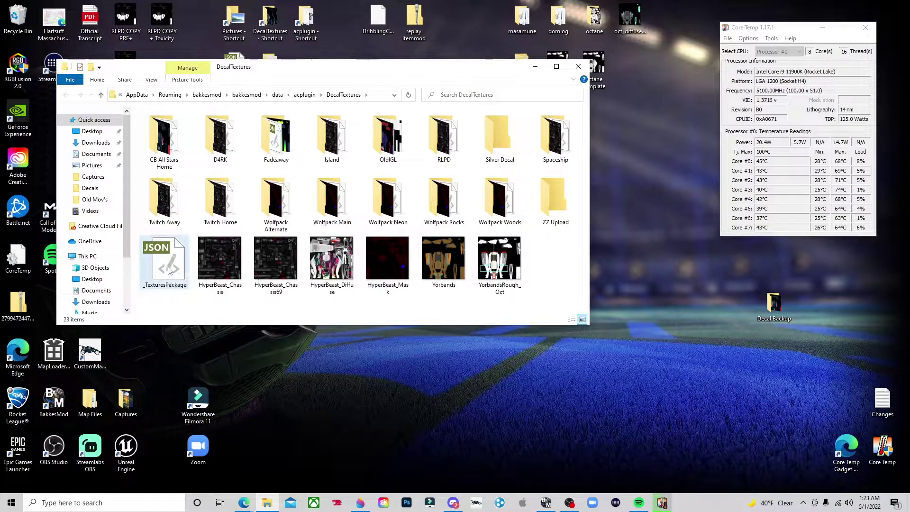
shift+click(229, 266)
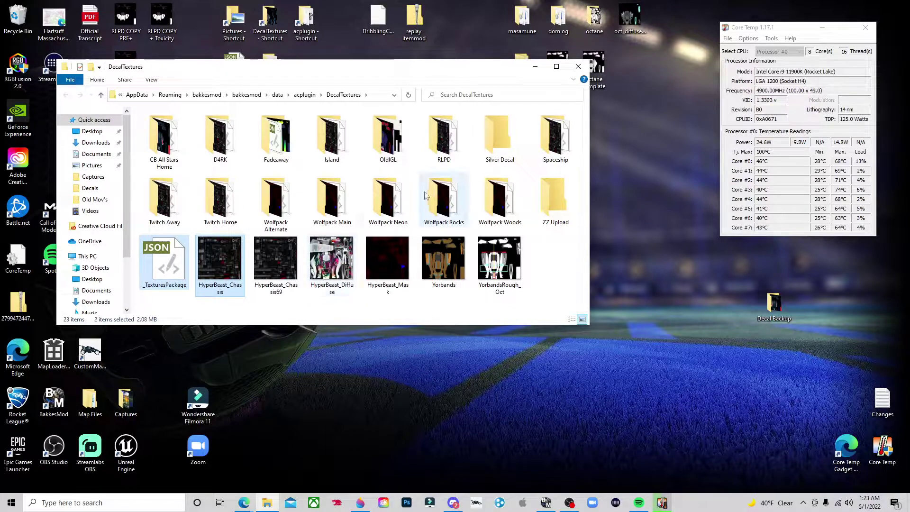
double_click(498, 137)
key(ctrl+v)
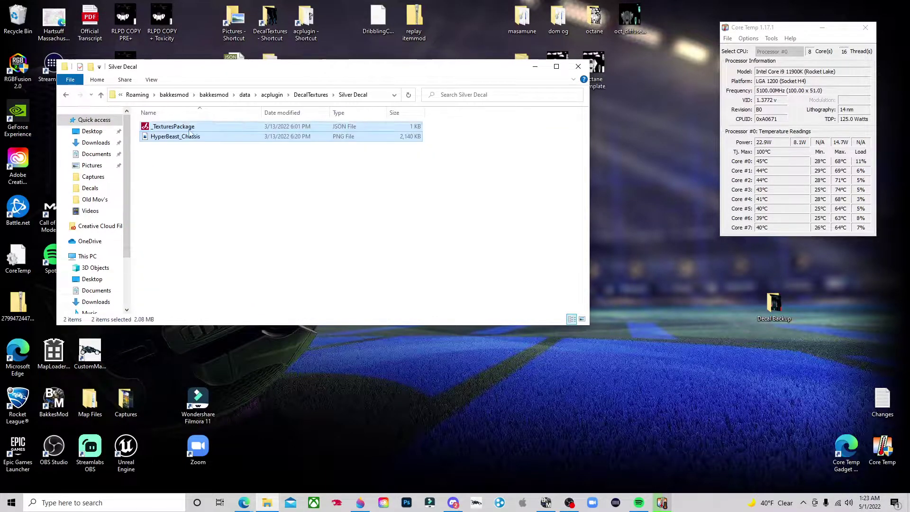
Copy the HyperBeast_Mask image from the DecalTextures folder into the Silver Decal folder.
click(310, 95)
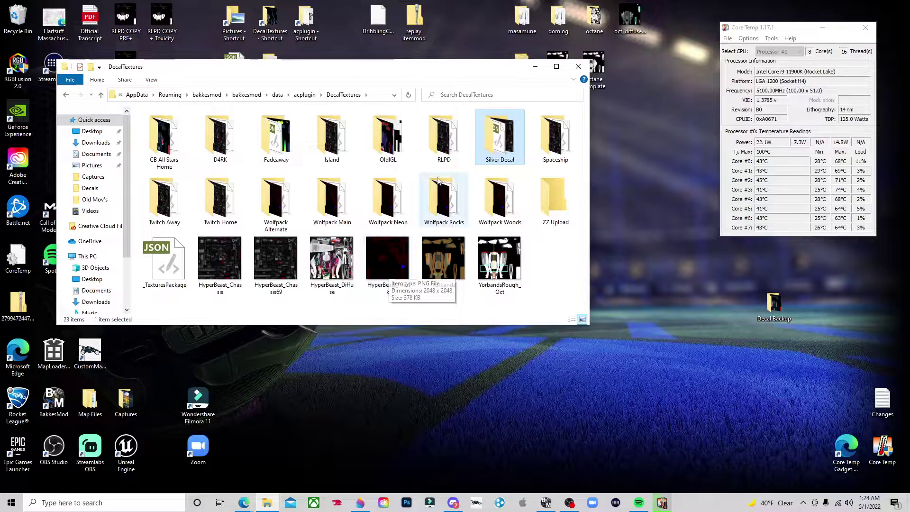
double_click(438, 156)
click(310, 94)
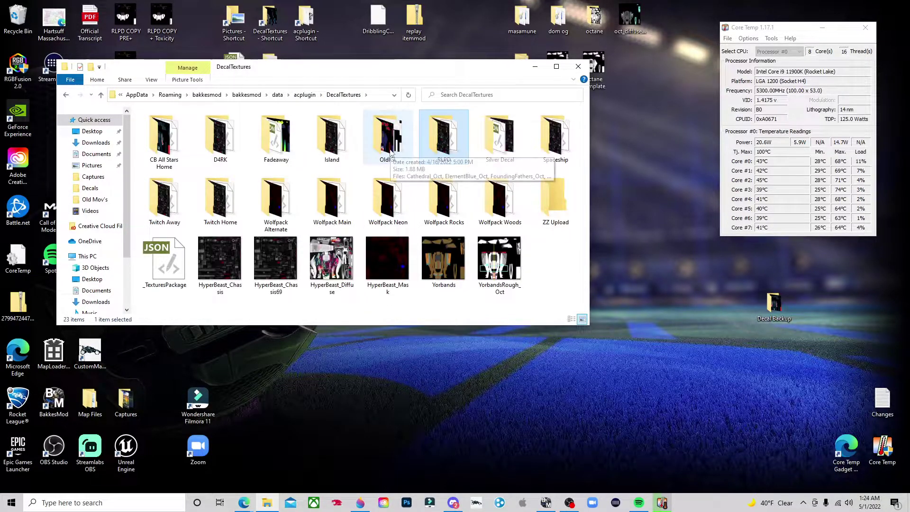
click(394, 258)
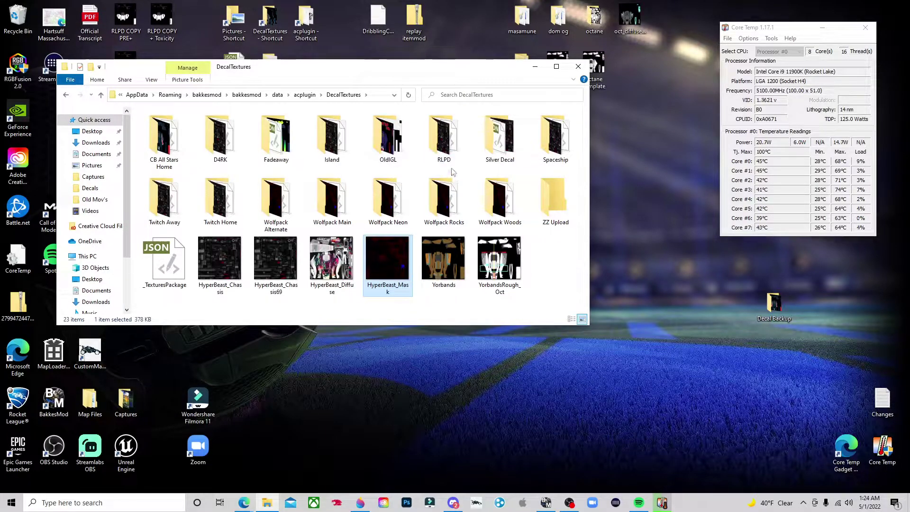
double_click(491, 146)
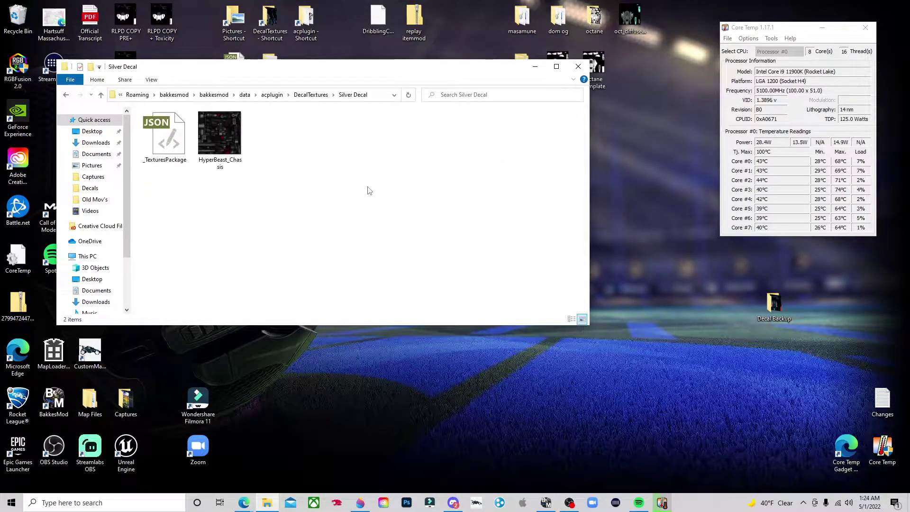
key(ctrl+v)
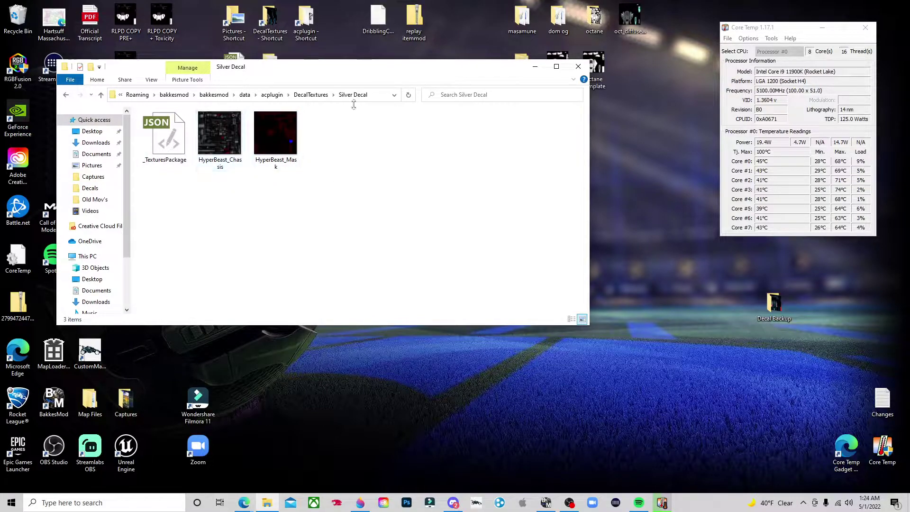
Look into the OldIGL and RLPD decal folders and check RLPD's _TexturesPackage file.
click(310, 94)
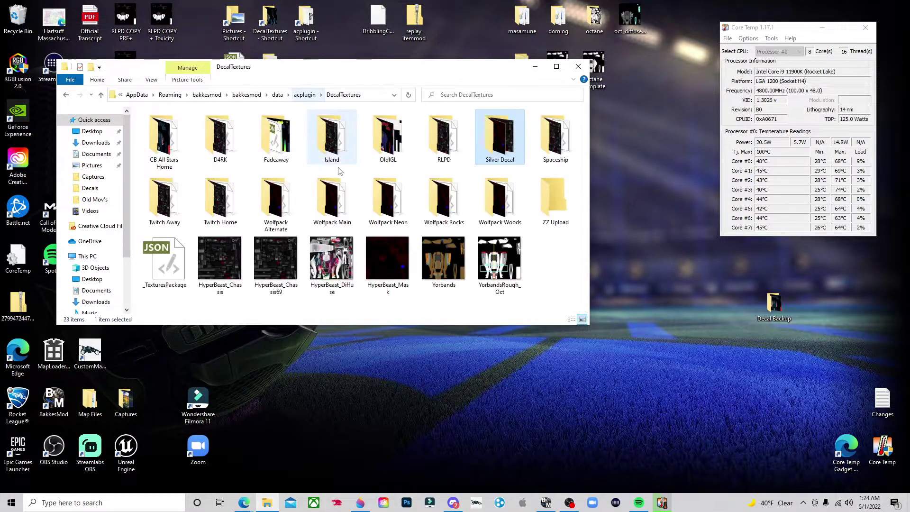
double_click(388, 158)
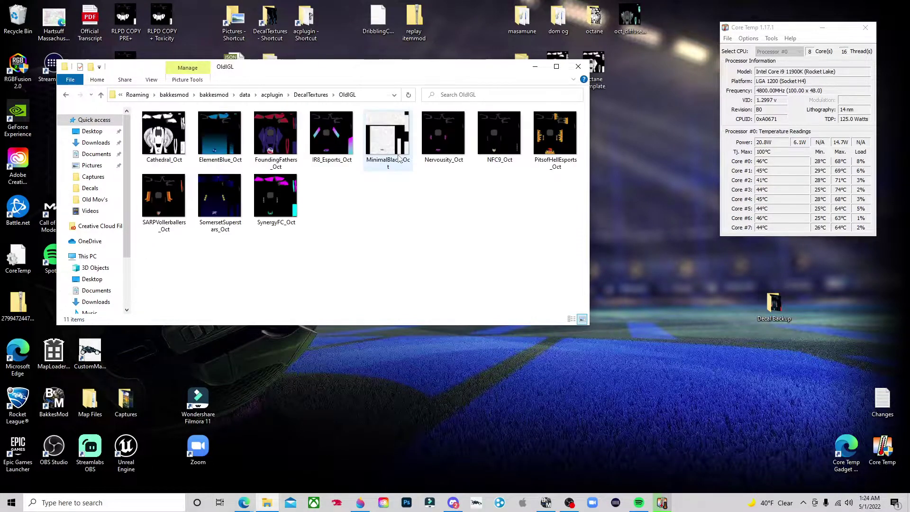
key(BackSpace)
click(437, 148)
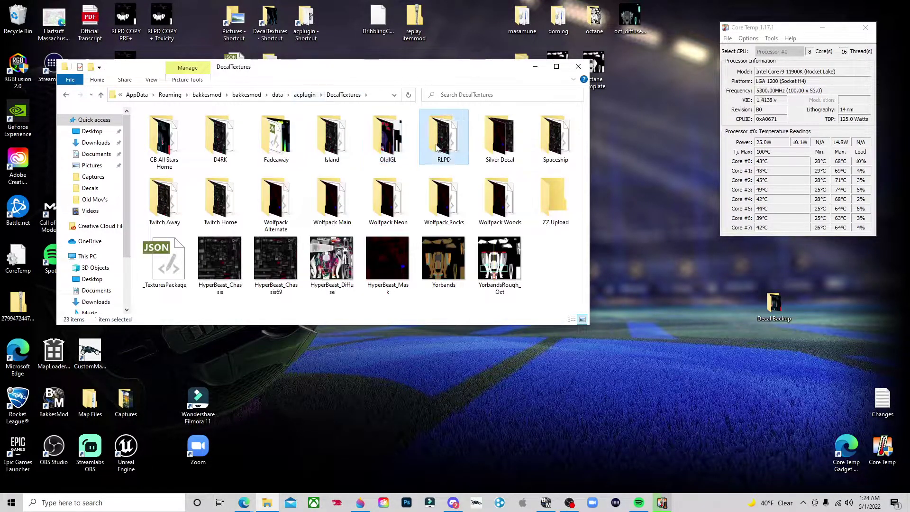
double_click(436, 148)
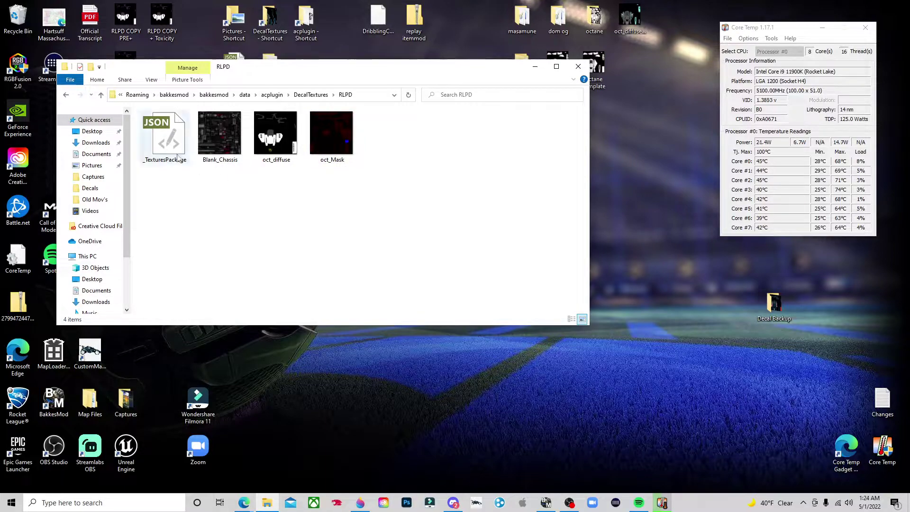
double_click(165, 143)
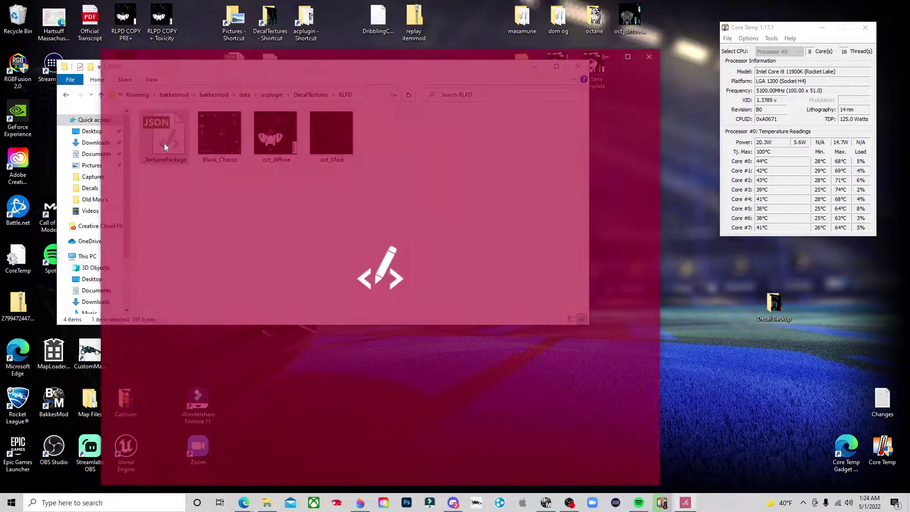
click(650, 55)
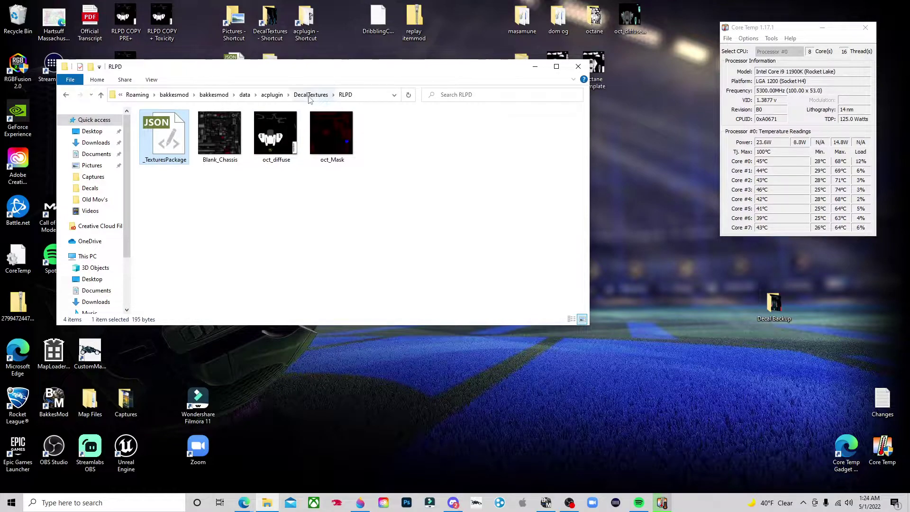
Compare the file names in the Silver Decal folder with those in the RLPD folder.
click(310, 94)
double_click(499, 140)
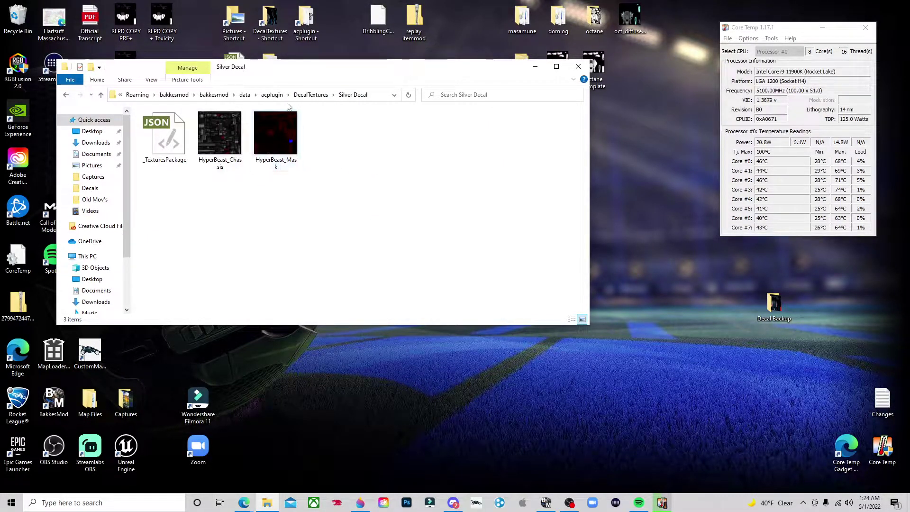
click(311, 94)
double_click(443, 135)
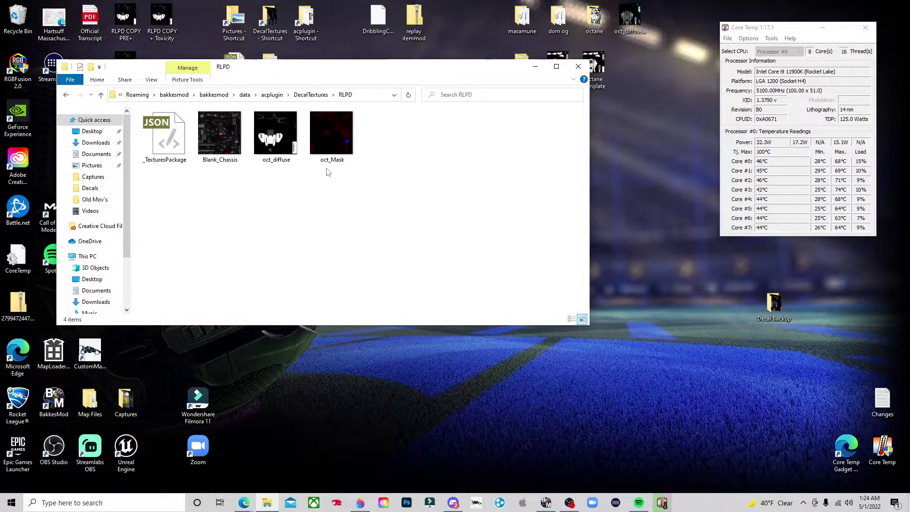
Rename the HyperBeast_Mask image in the Silver Decal folder as oct_mask.
click(311, 94)
click(496, 138)
double_click(496, 138)
right_click(274, 161)
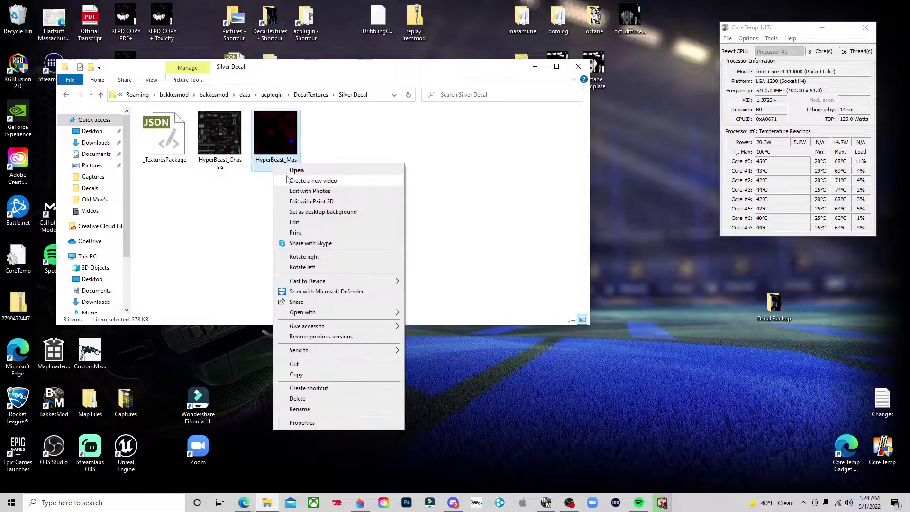
click(309, 408)
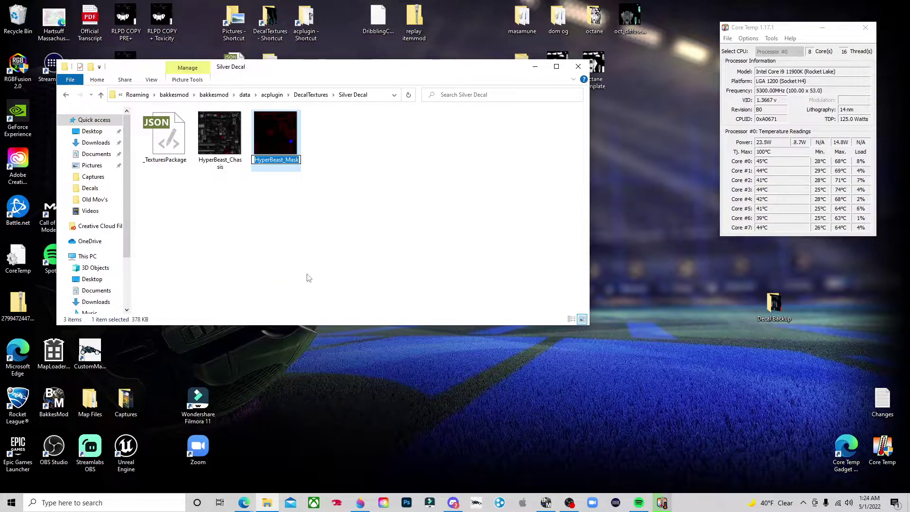
text(oct_mask)
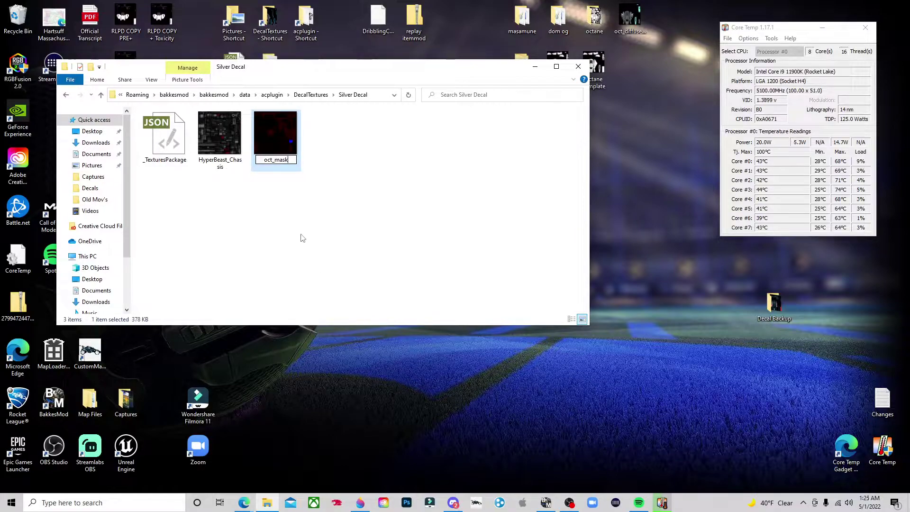
click(291, 194)
Open Silver Decal's _TexturesPackage file in Code Writer and change the body's Skin entry to "Oct_Mask.png".
double_click(169, 140)
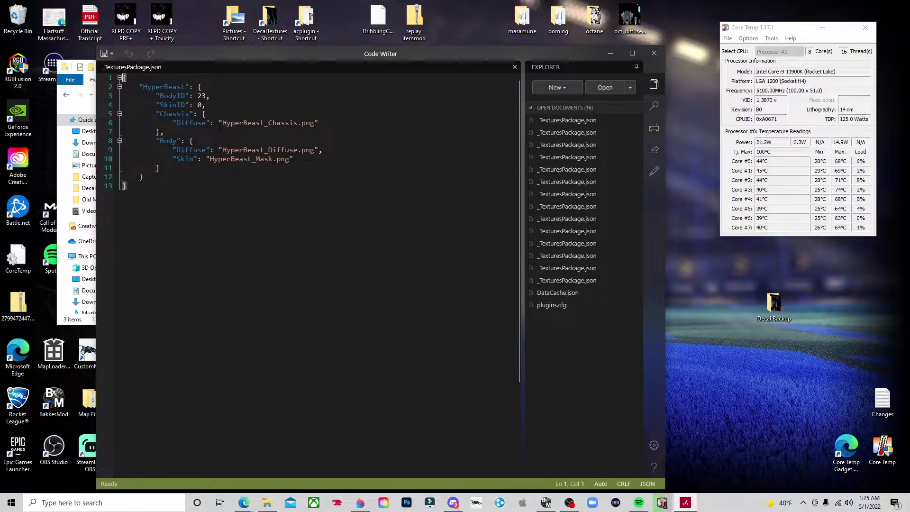
drag(251, 160, 210, 160)
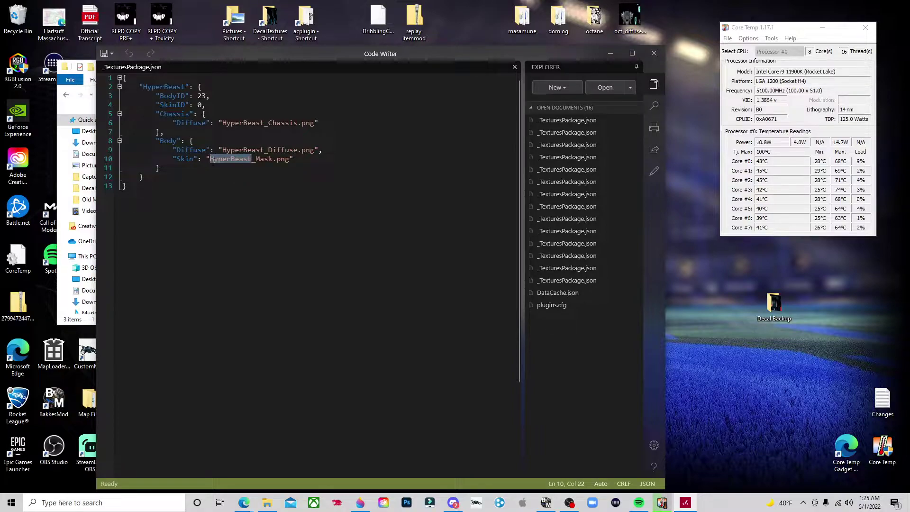
text(Oct)
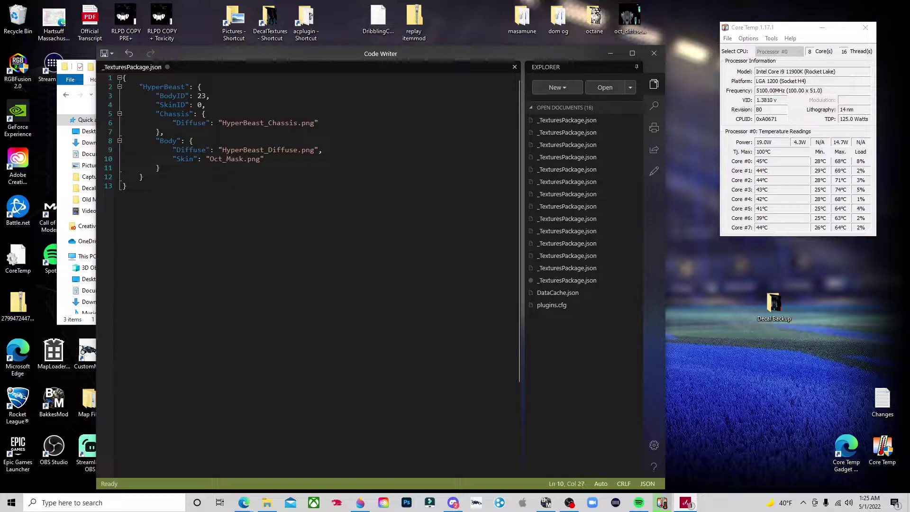
click(287, 104)
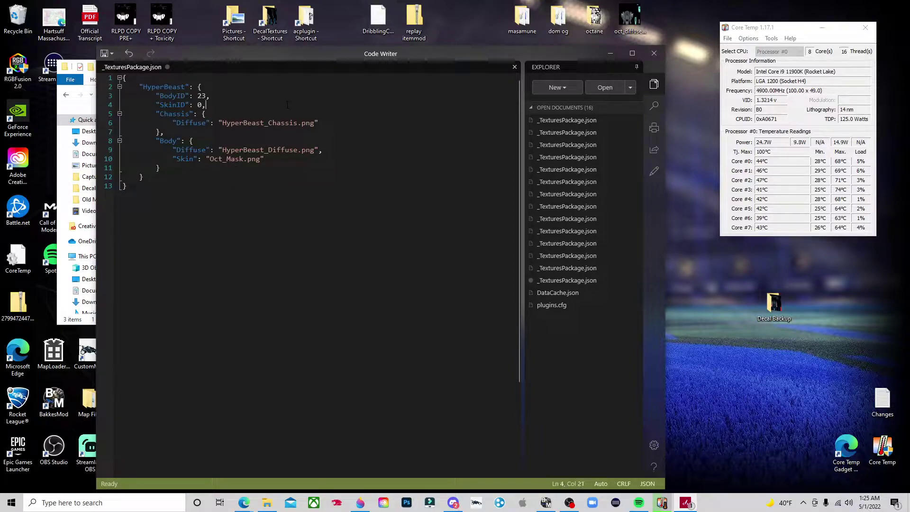
Save the edited _TexturesPackage.json file, check its body Skin entry, and close Code Writer.
click(110, 54)
click(117, 91)
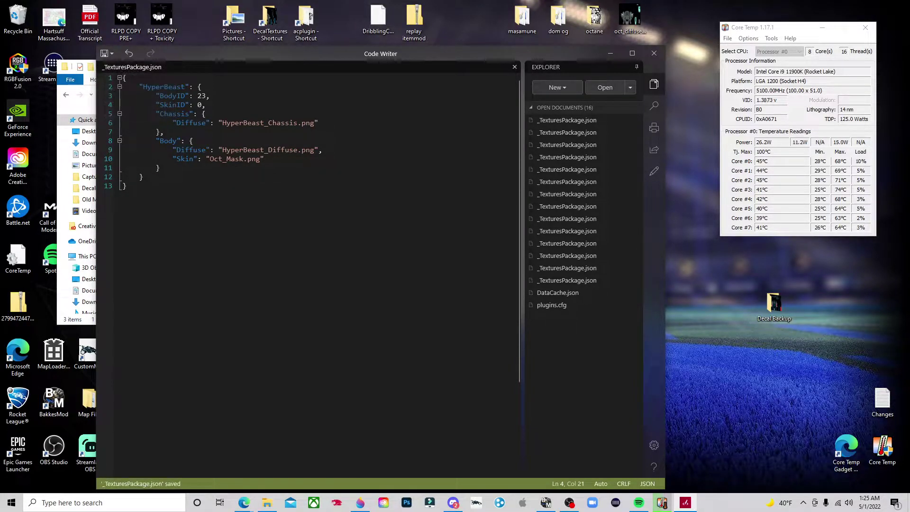
drag(189, 159, 264, 159)
click(264, 159)
click(654, 53)
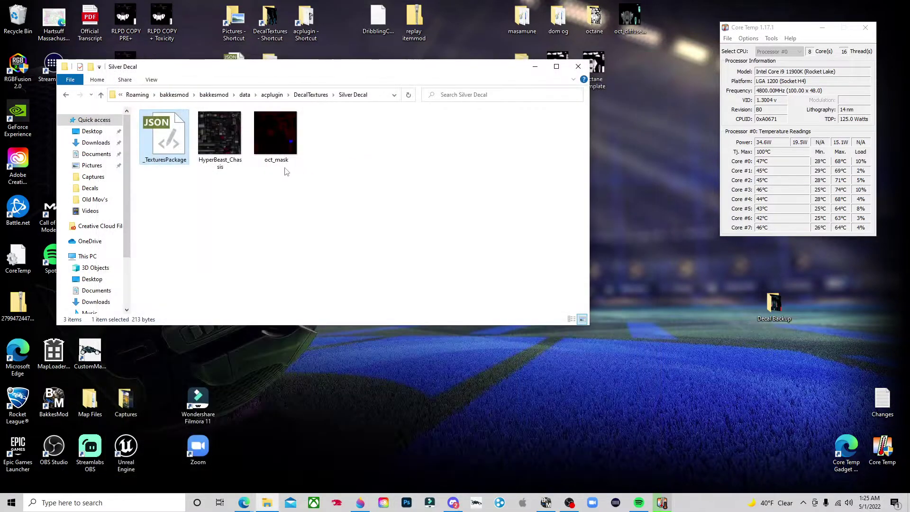
Rename the oct_mask image in the Silver Decal folder with capital initials as Oct_Mask.
right_click(279, 163)
click(302, 404)
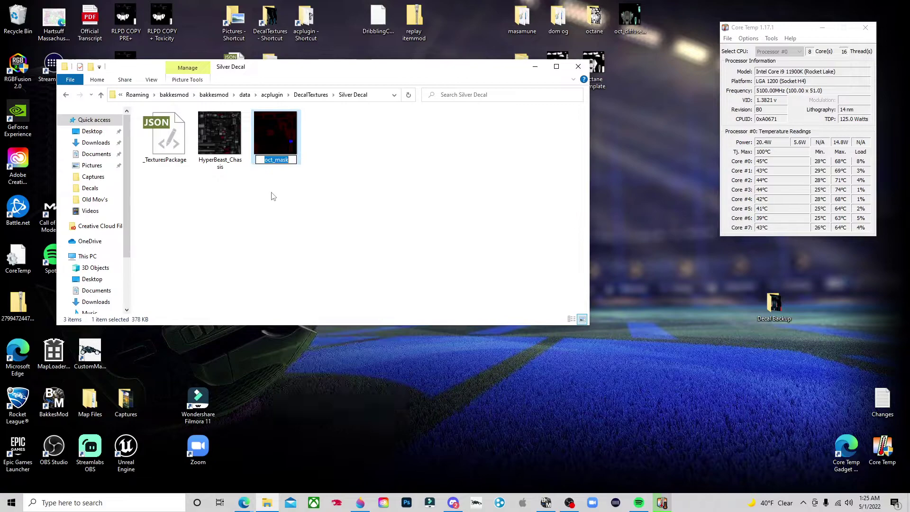
click(268, 160)
key(BackSpace)
text(O)
click(279, 160)
key(BackSpace)
text(M)
click(267, 258)
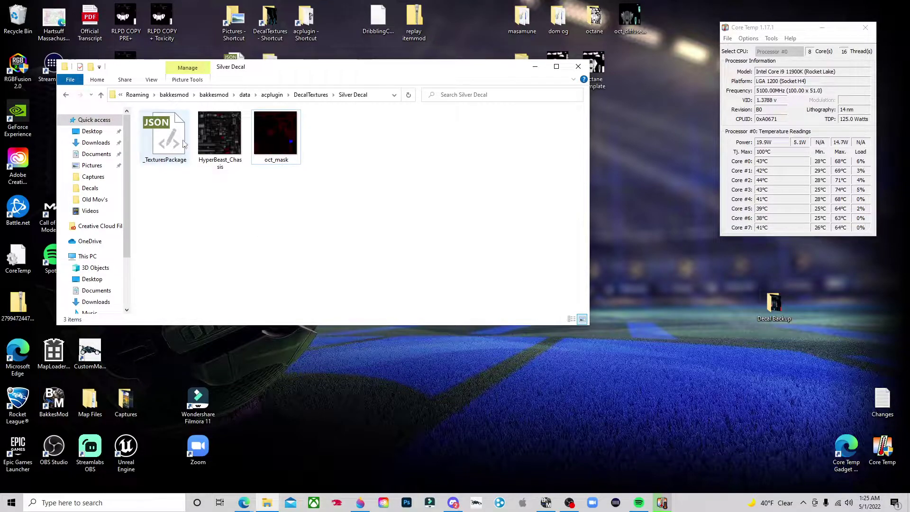
Open the RLPD folder, view its Blank_Chassis image, and return to the DecalTextures folder.
click(312, 94)
double_click(431, 147)
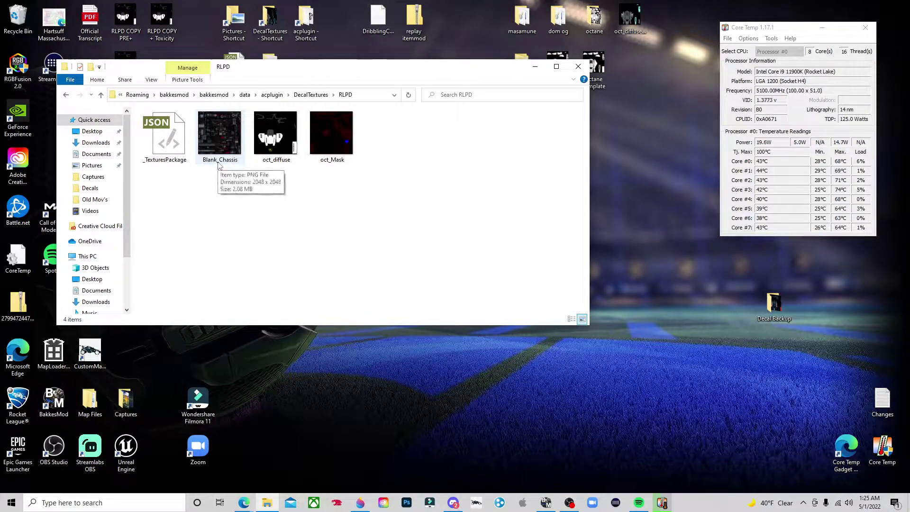
double_click(220, 145)
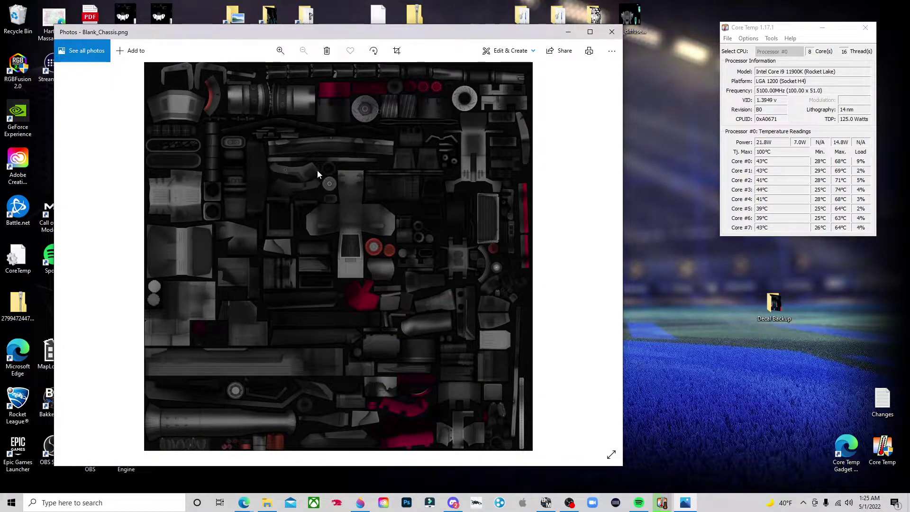
click(611, 32)
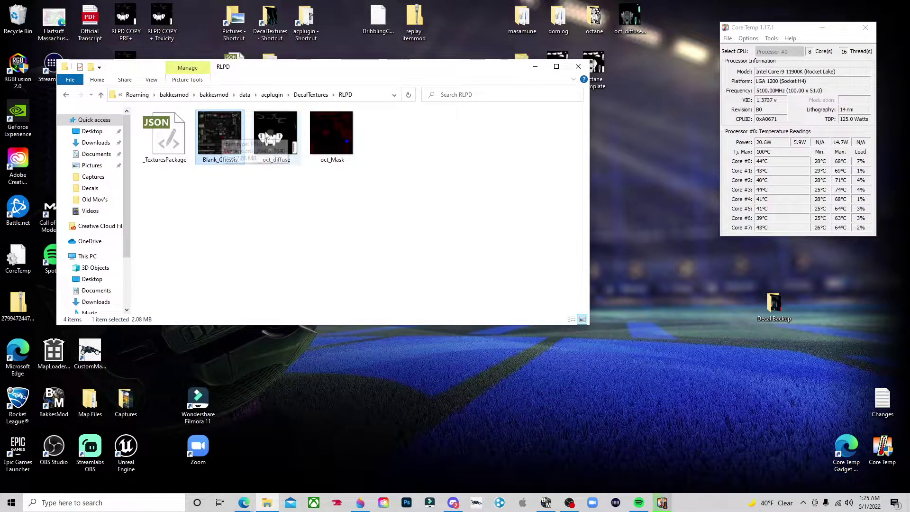
click(309, 95)
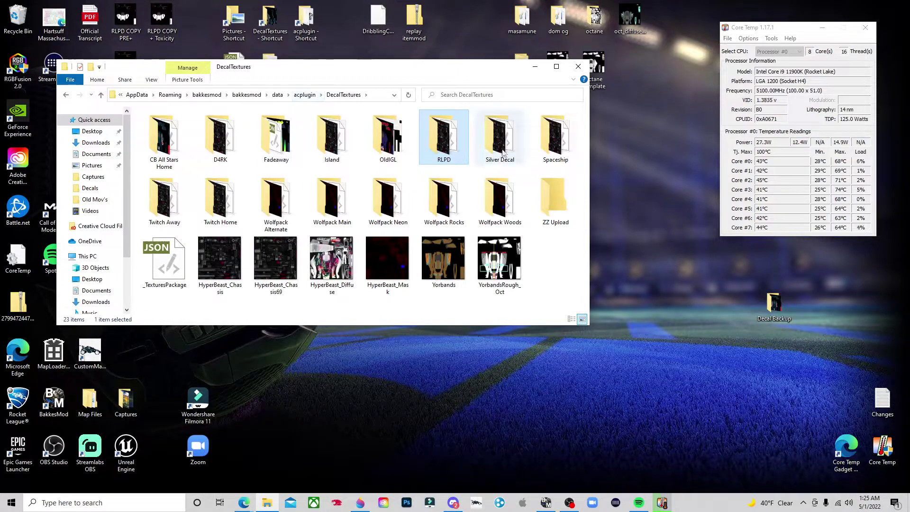
Rename the HyperBeast_Chassis image in the Silver Decal folder as Blank_Chassis.
double_click(504, 153)
drag(219, 134, 270, 22)
click(280, 169)
key(ctrl+z)
Change the chassis Diffuse entry in Silver Decal's _TexturesPackage file to "Blank_Chassis.png" and save the file.
double_click(156, 144)
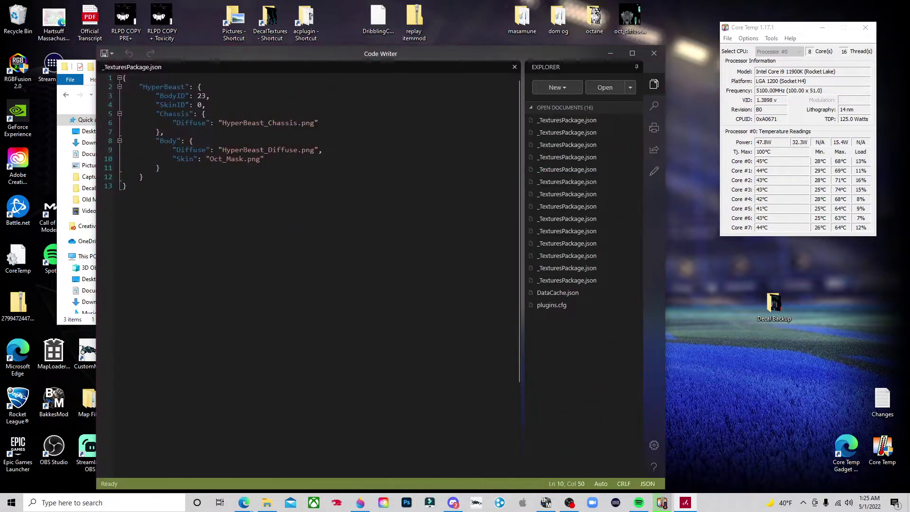
drag(265, 125, 227, 126)
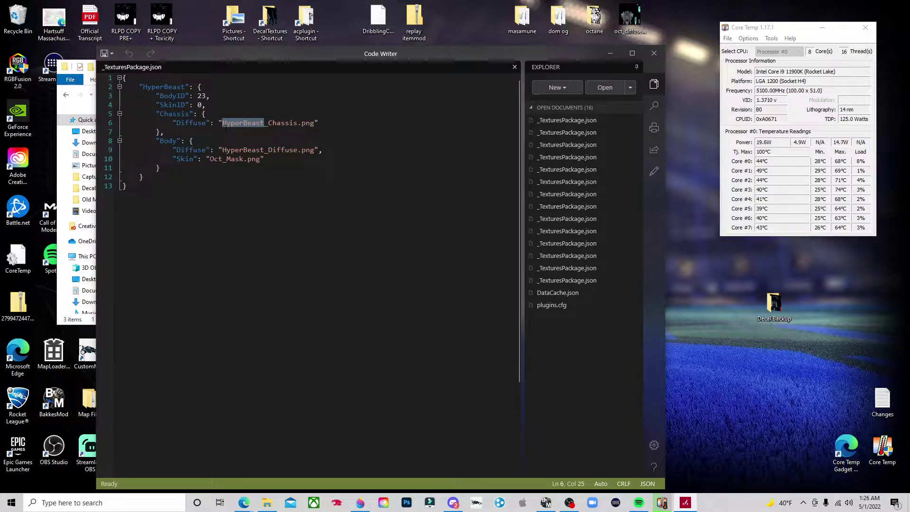
text(Blank)
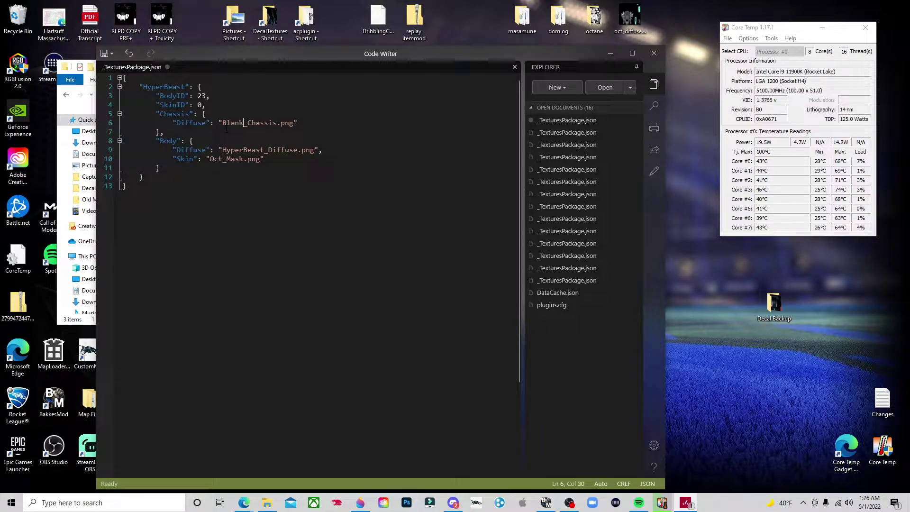
click(225, 130)
drag(223, 123, 163, 132)
click(257, 159)
click(109, 53)
click(126, 84)
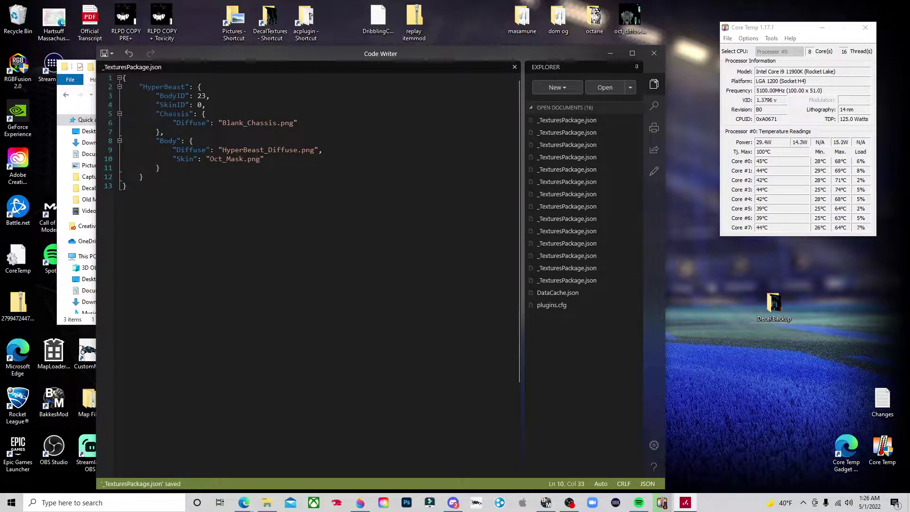
Review the body Skin and chassis Diffuse entries in _TexturesPackage.json and close Code Writer.
drag(209, 158, 159, 168)
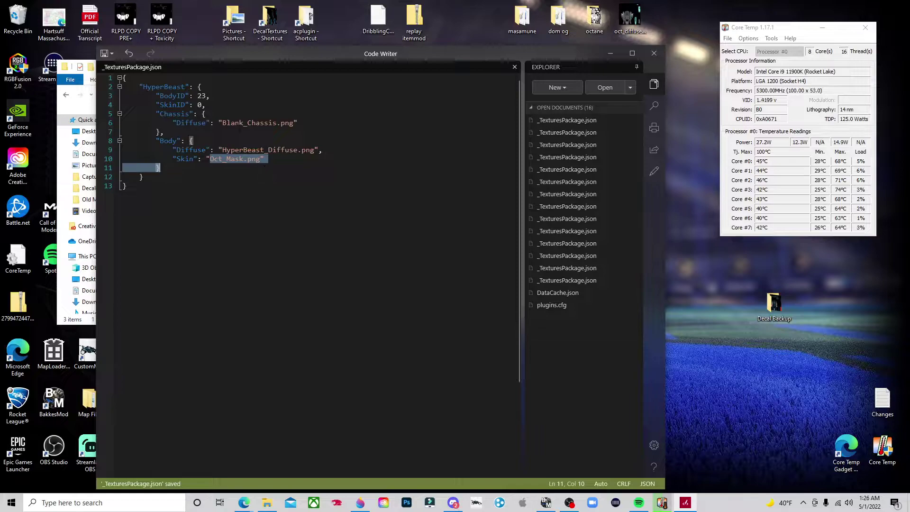
drag(222, 123, 281, 123)
click(180, 113)
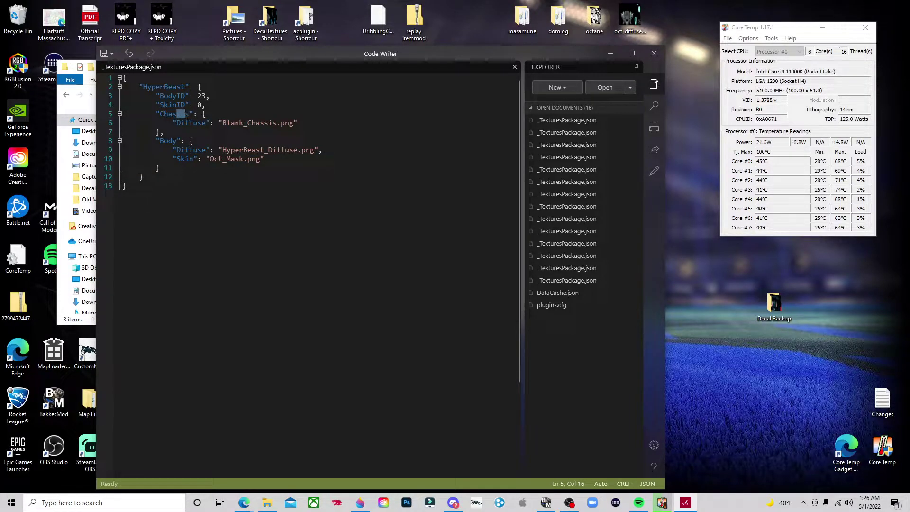
click(654, 53)
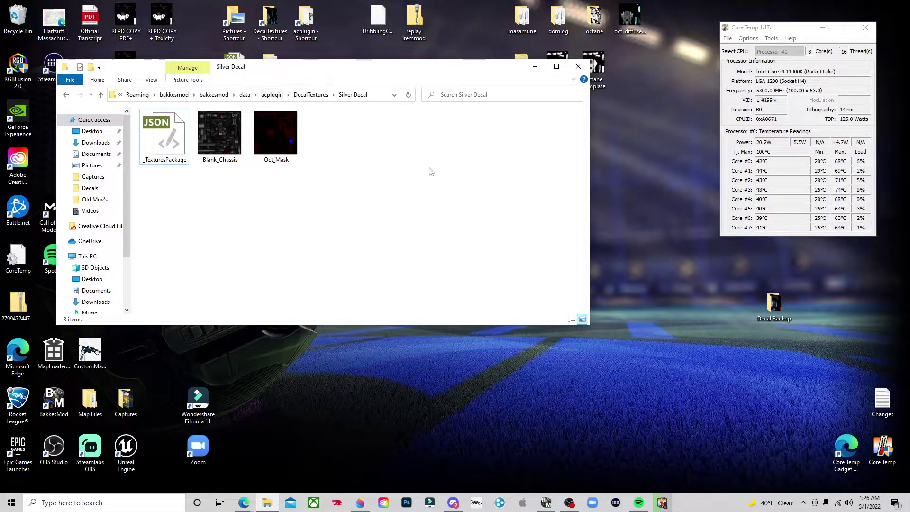
Open the Downloads folder in a second window and move the Silver_Oct image from it into the Silver Decal folder.
drag(292, 71, 380, 111)
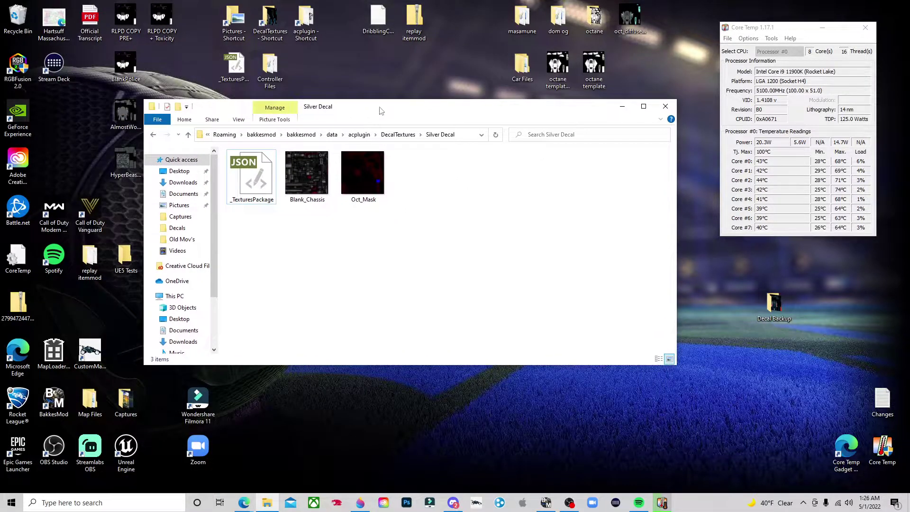
right_click(182, 183)
click(225, 201)
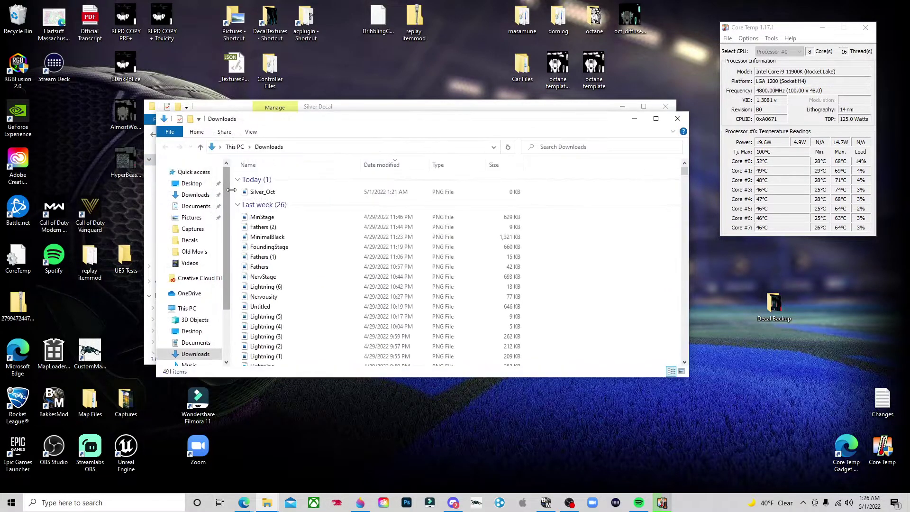
drag(306, 292, 452, 197)
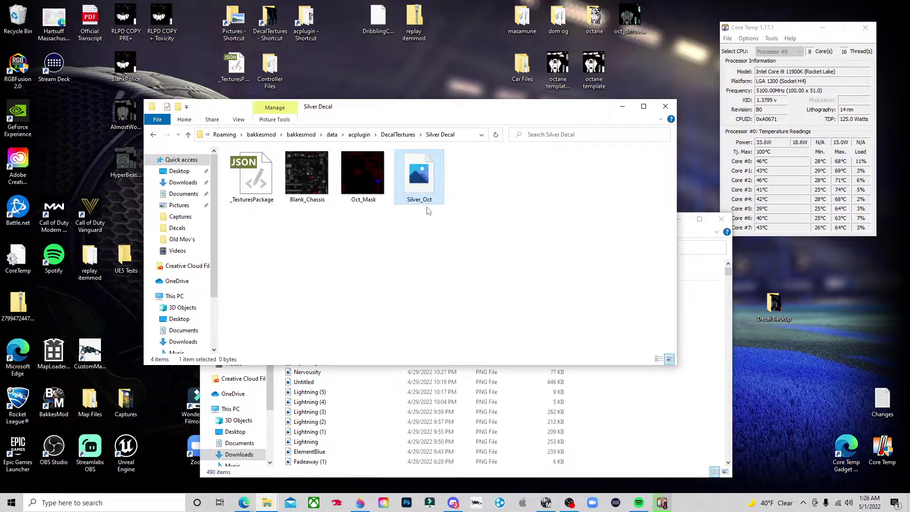
View the Silver_Oct image and move it out of the Silver Decal folder onto the desktop.
double_click(419, 191)
click(611, 32)
drag(433, 179, 18, 18)
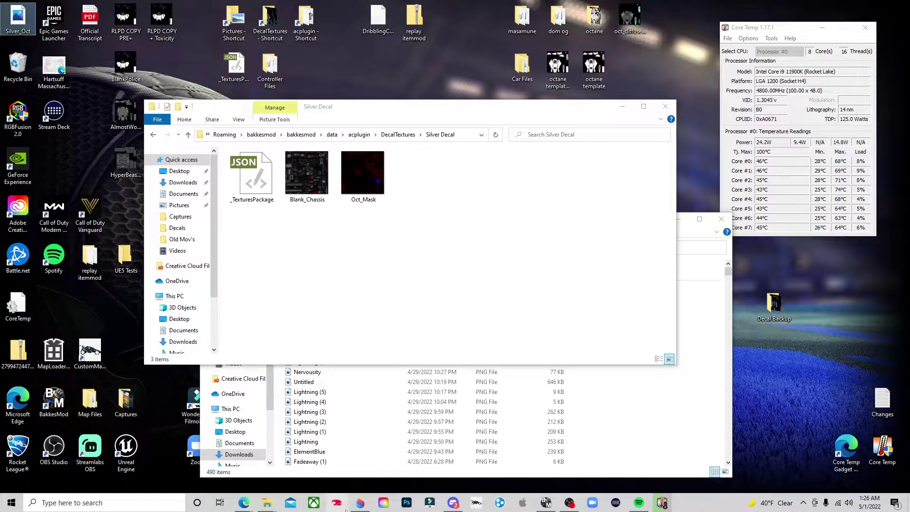
Switch to Paint 3D, dismiss the failed save, and save the octane template as PNG image Silver_Oct in Downloads.
click(360, 503)
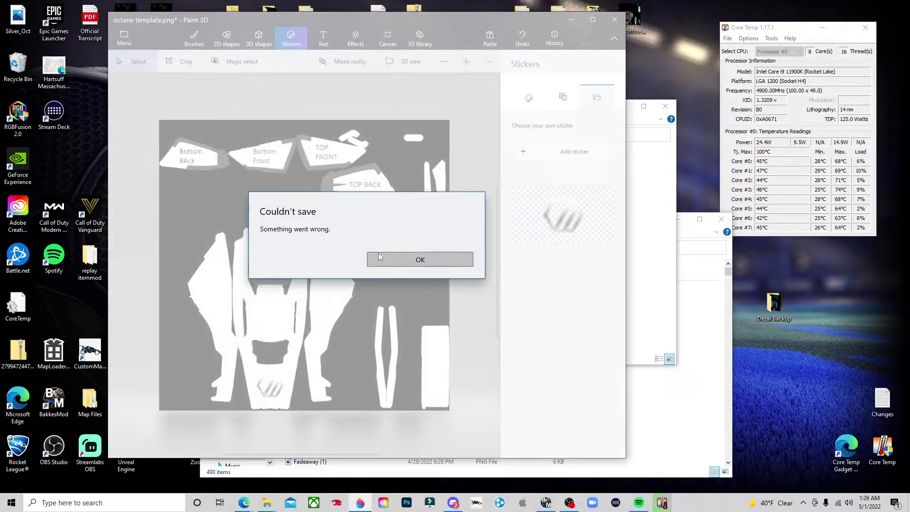
click(379, 257)
click(124, 38)
click(142, 159)
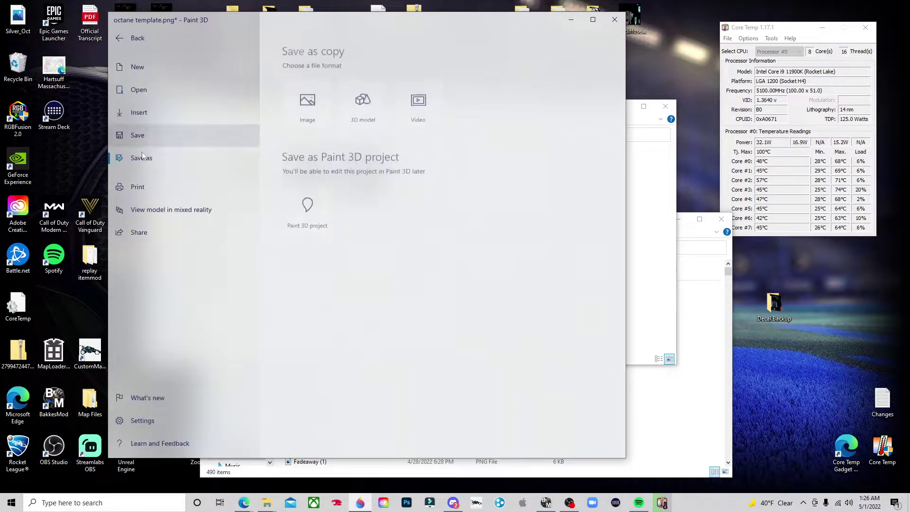
click(307, 103)
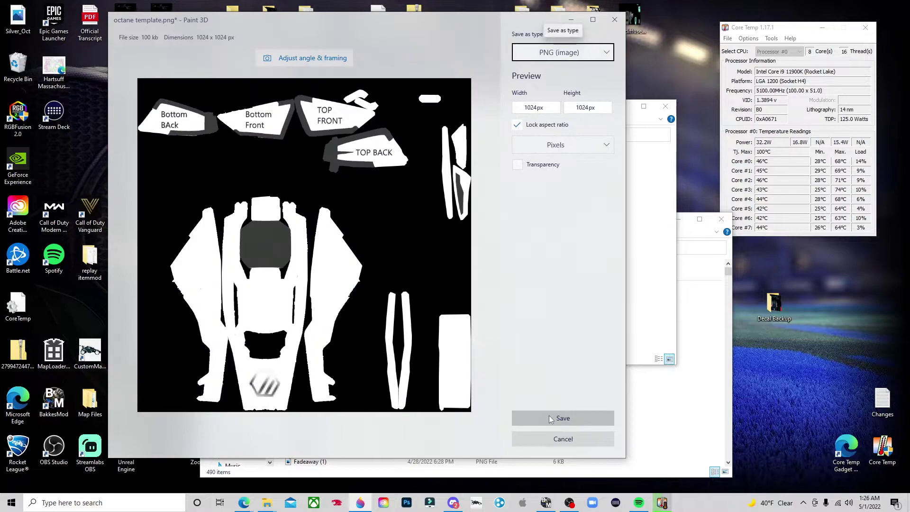
click(549, 418)
text(Si)
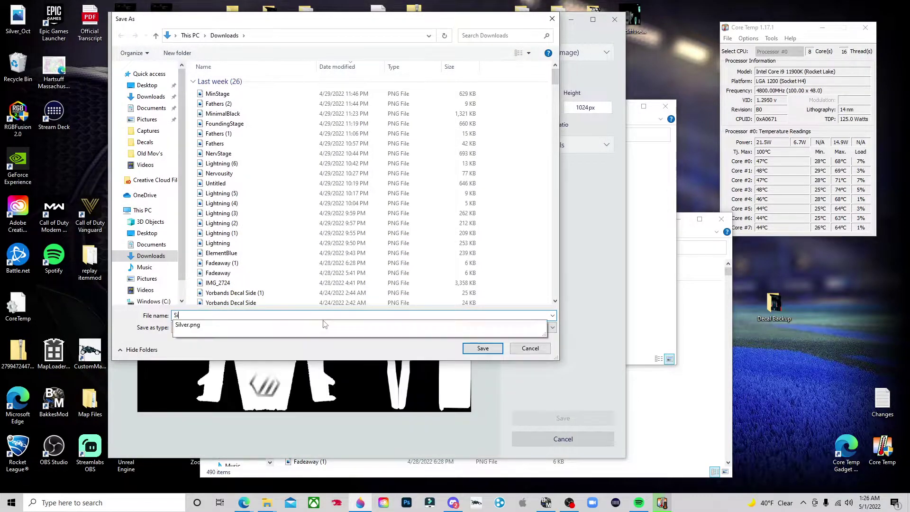
text(lver_Oc)
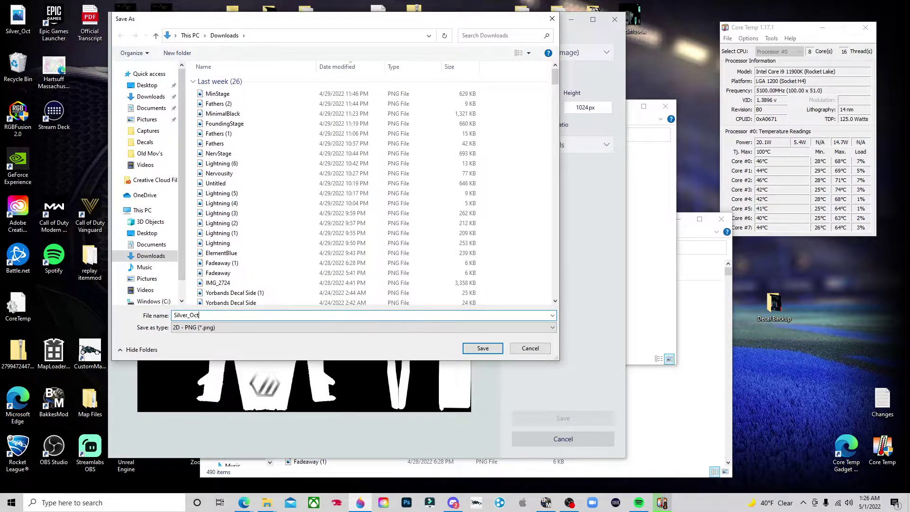
text(t)
key(Return)
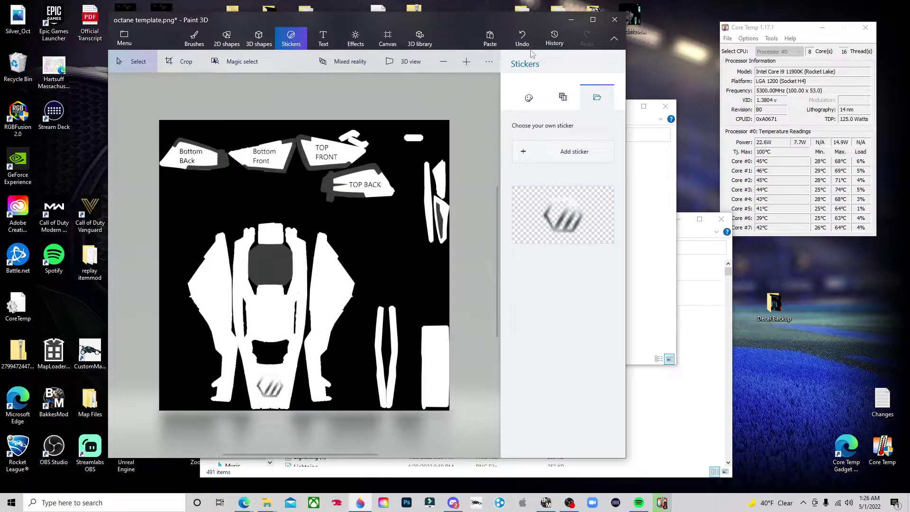
click(571, 20)
Move the newly saved Silver_Oct image from Downloads into the Silver Decal folder.
click(600, 436)
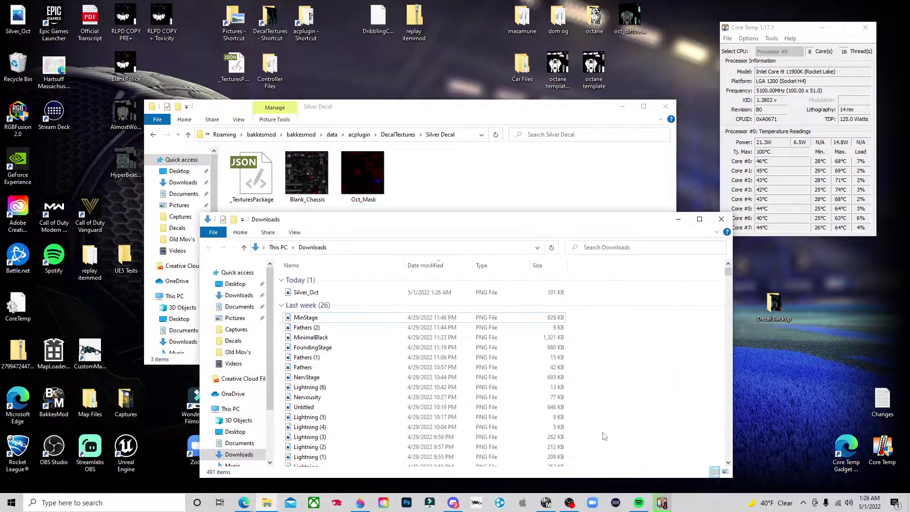
drag(308, 295, 436, 196)
click(425, 242)
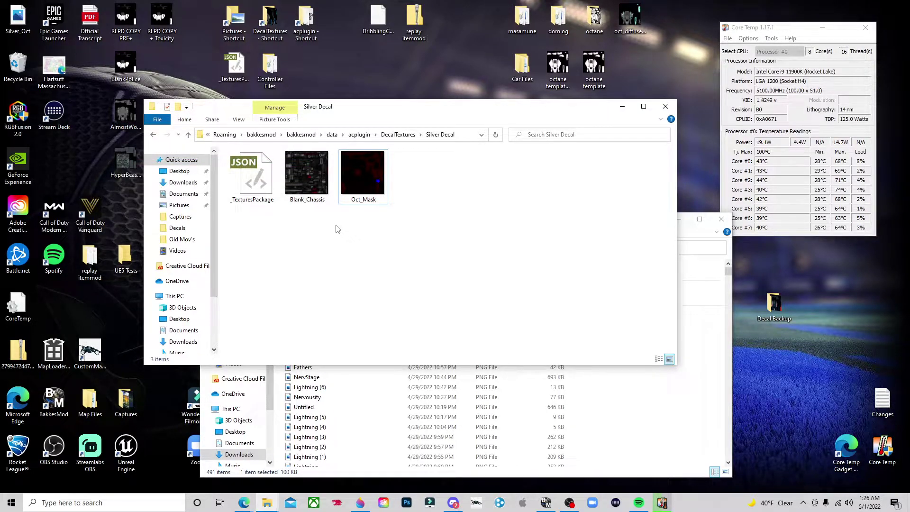
click(397, 243)
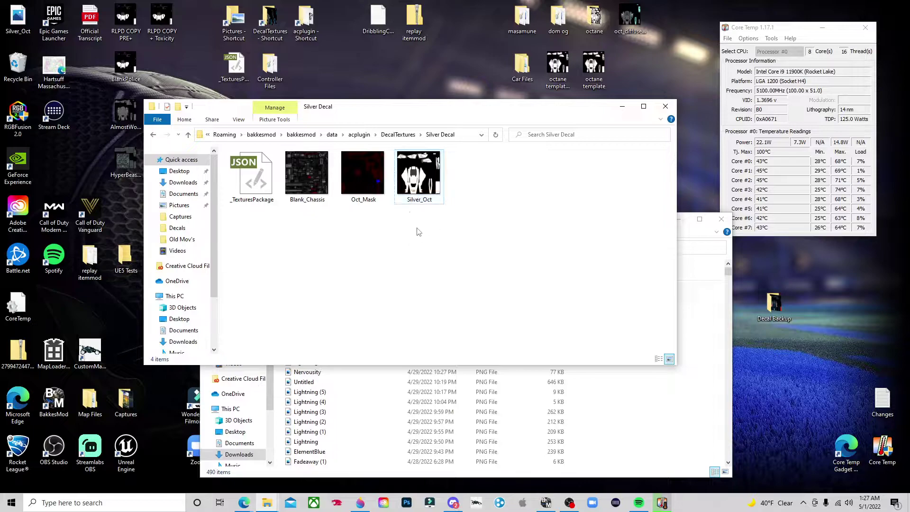
Rename the Silver_Oct image in the Silver Decal folder as oct_diffuse.
right_click(415, 201)
click(441, 446)
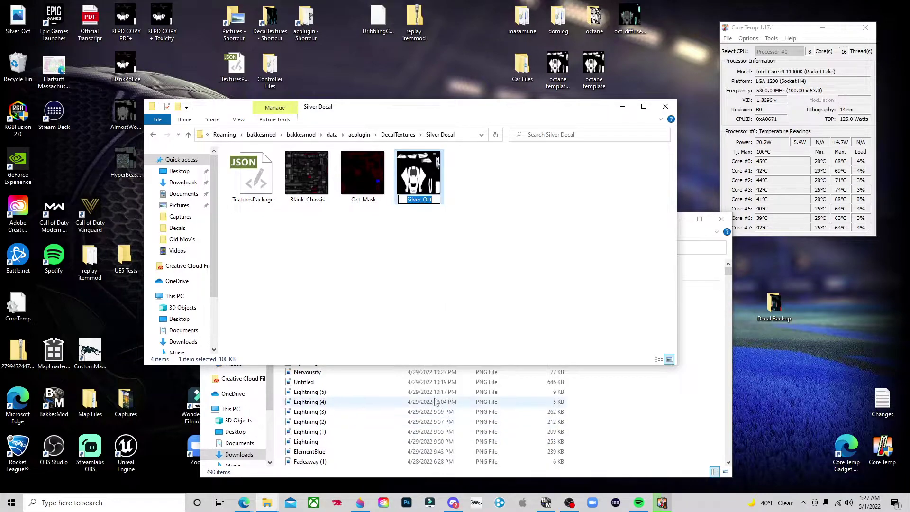
text(oct_diffuse)
key(Return)
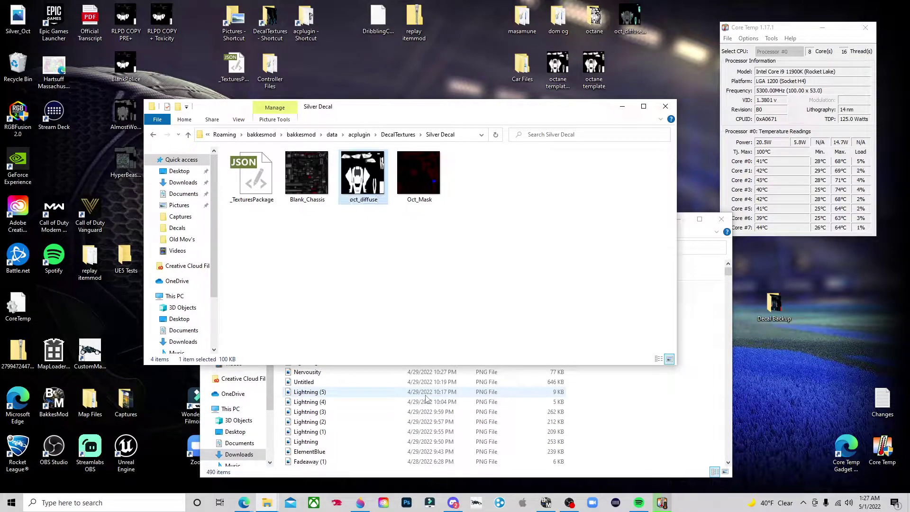
Set the Body Diffuse image in the Silver Decal folder's _TexturesPackage file to Oct_Diffuse.png, and save and close the file.
double_click(254, 178)
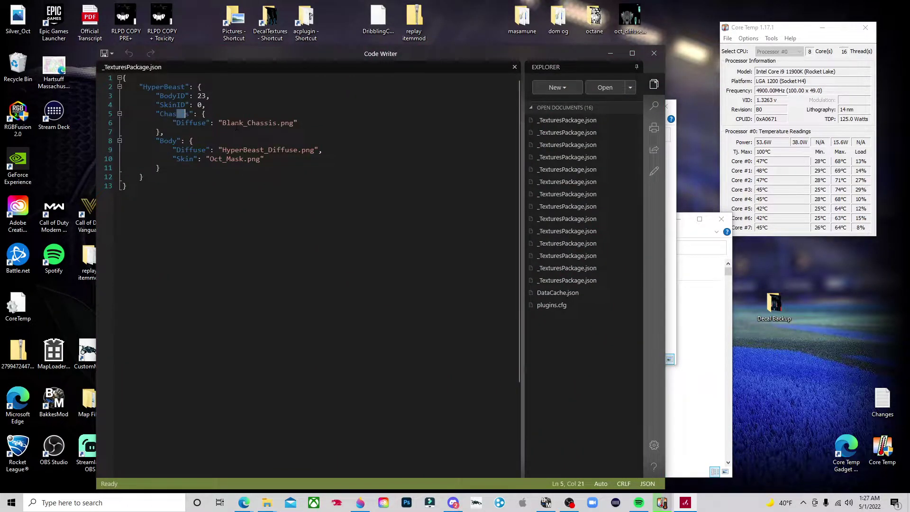
click(203, 114)
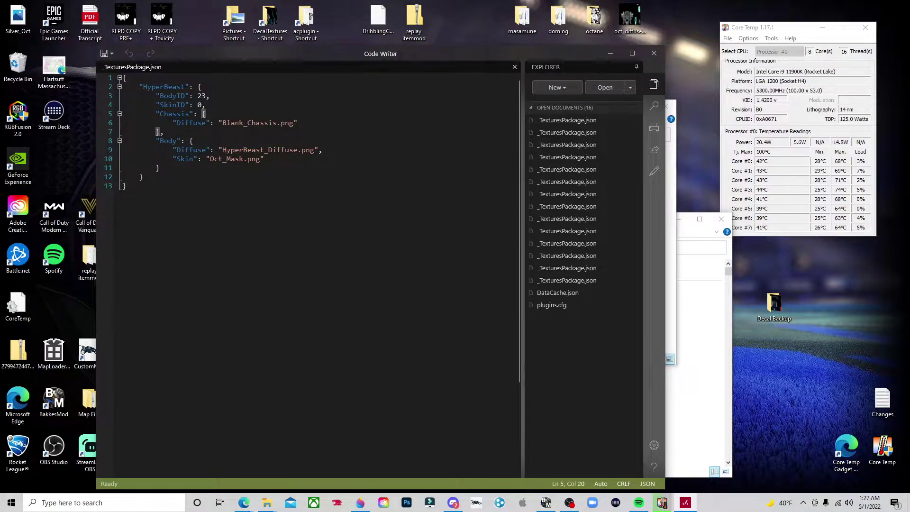
drag(223, 149, 252, 150)
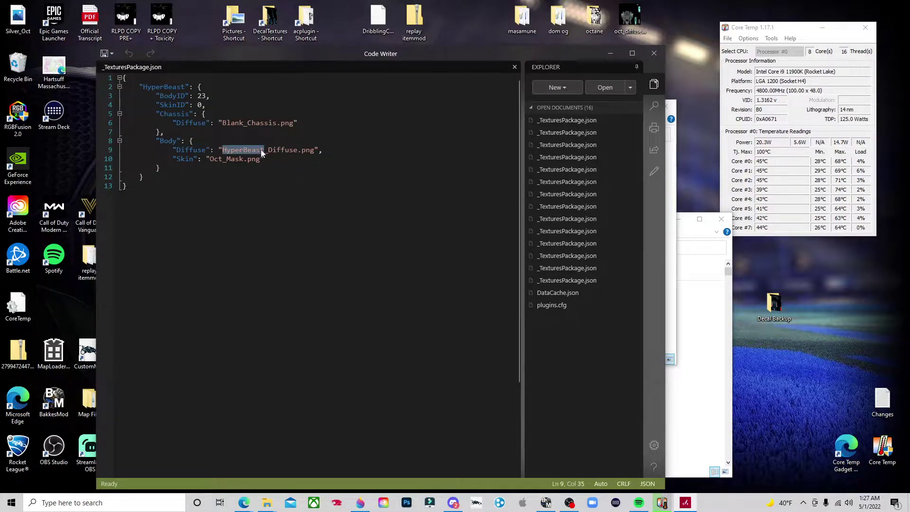
text(Oct)
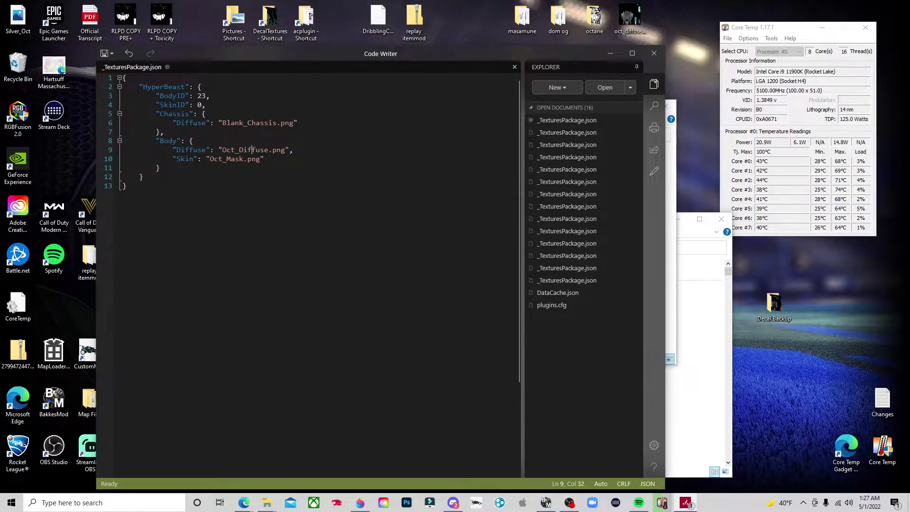
click(115, 54)
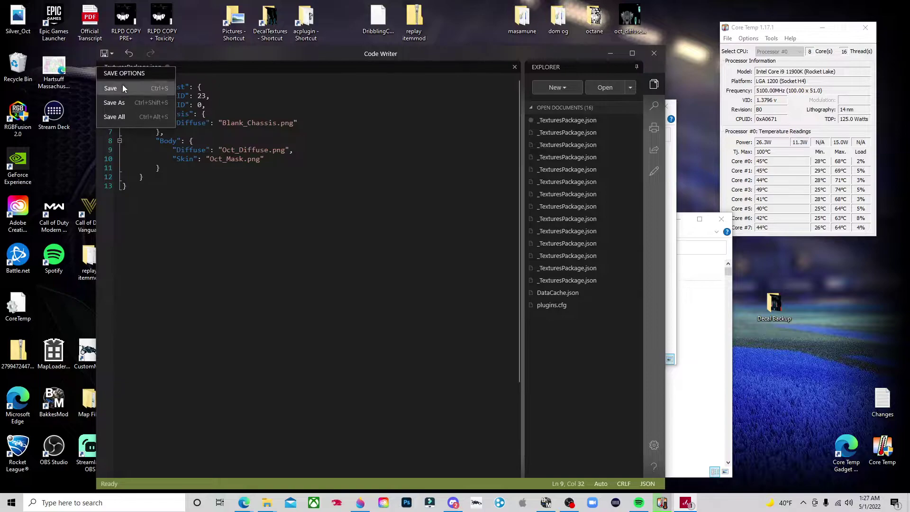
click(122, 84)
click(654, 53)
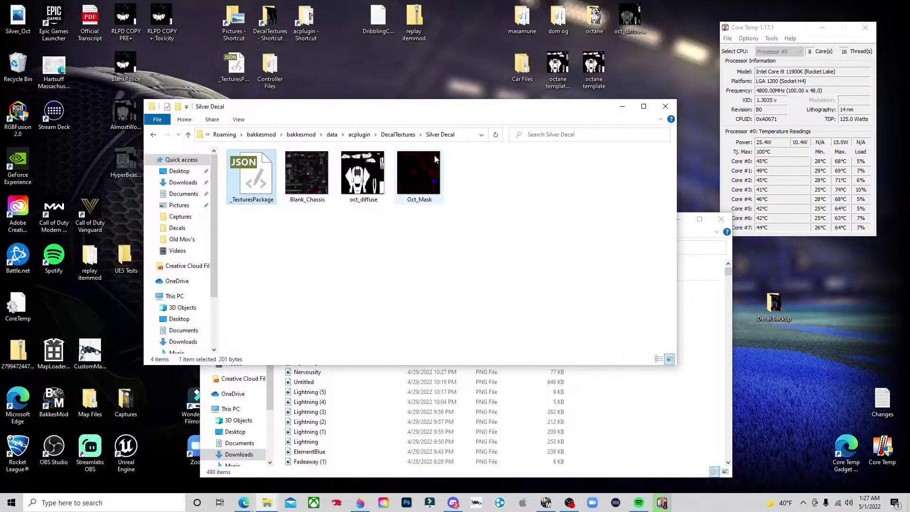
Rename the oct_diffuse image in the Silver Decal folder as Oct_Diffuse, capitalizing both words.
right_click(356, 205)
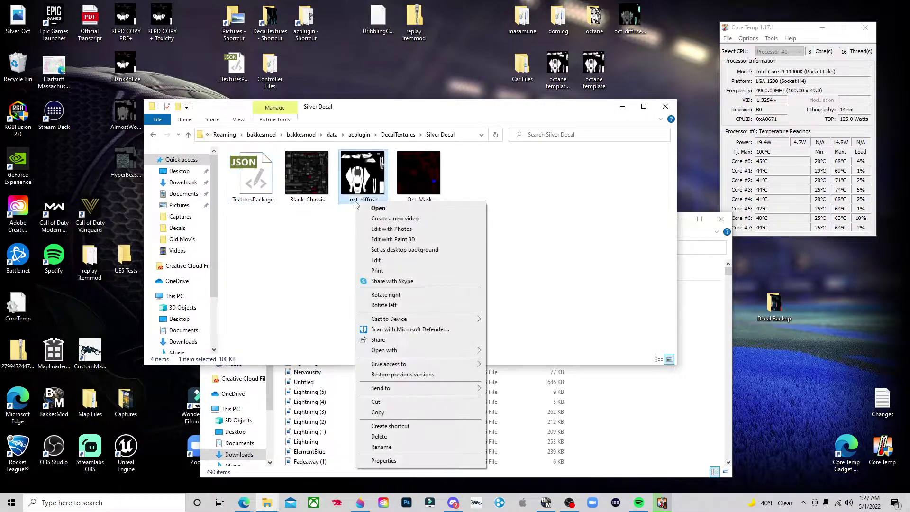
click(381, 447)
click(354, 200)
key(BackSpace)
text(O)
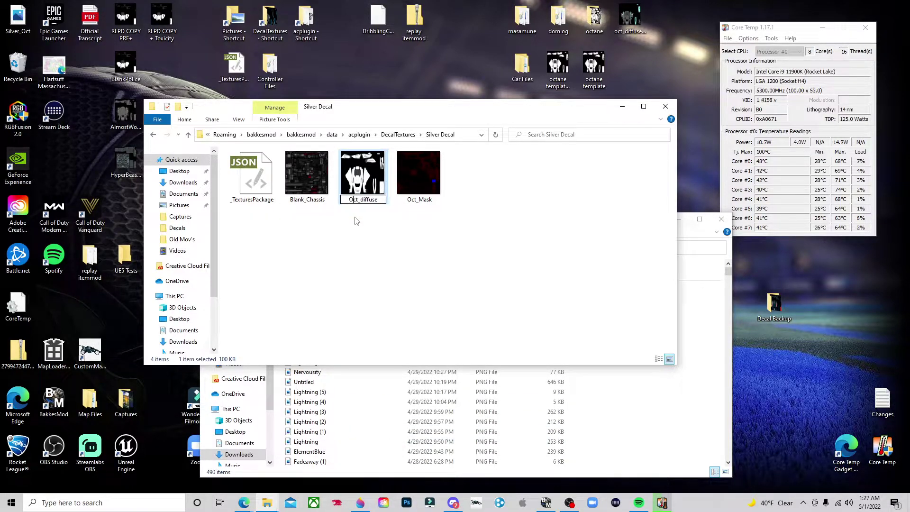
key(Right)
key(Right)
key(Right)
key(Right)
key(BackSpace)
text(D)
click(341, 215)
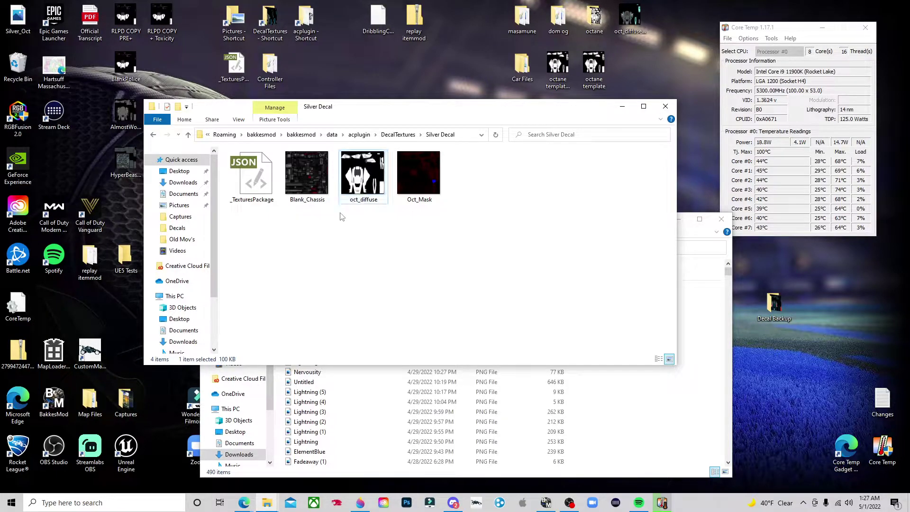
Rename the HyperBeast entry in the Silver Decal folder's _TexturesPackage file as Silver, and save and close the file.
double_click(250, 183)
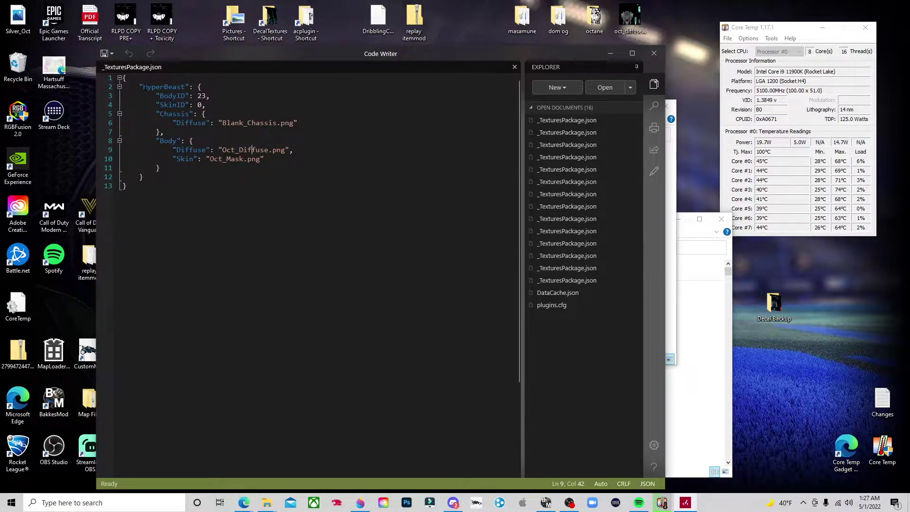
drag(168, 87, 151, 87)
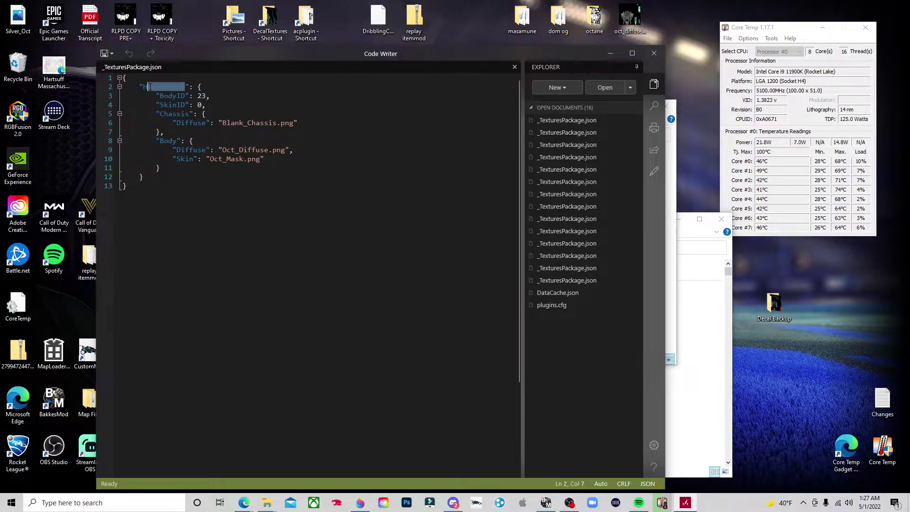
text(Silver)
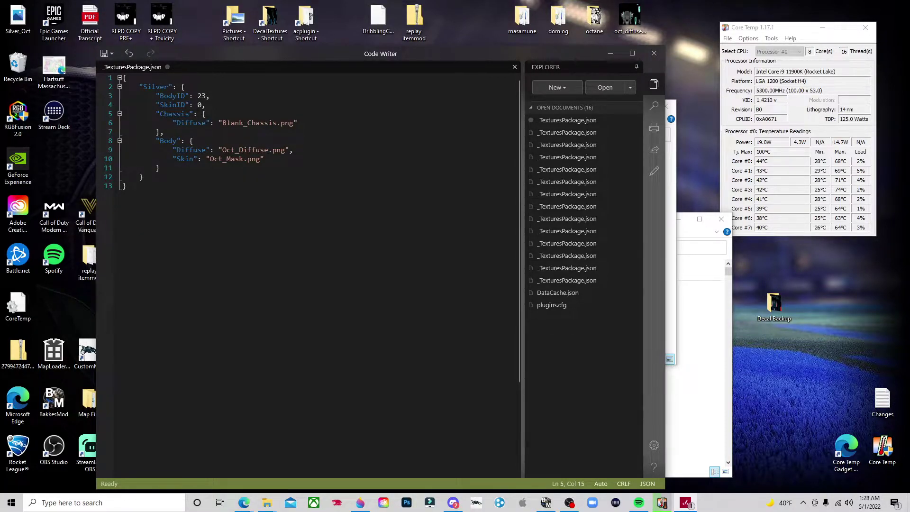
drag(223, 123, 277, 122)
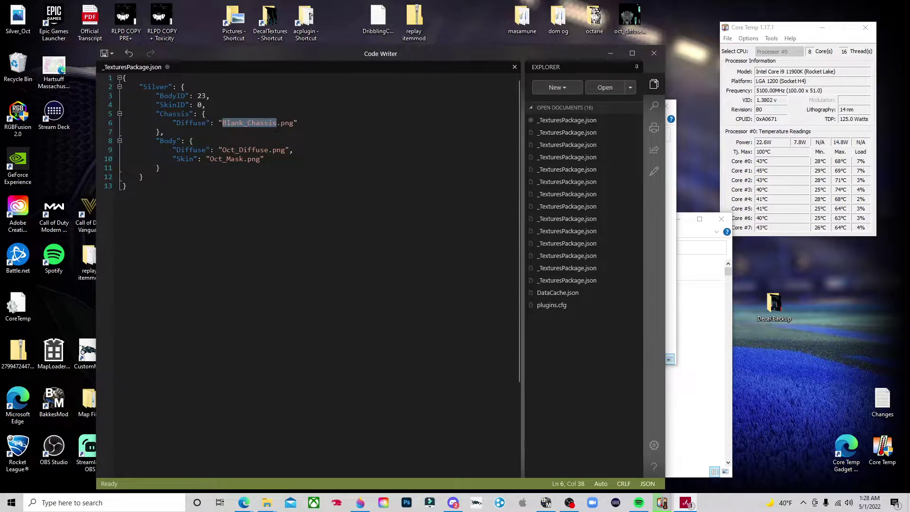
drag(222, 150, 266, 149)
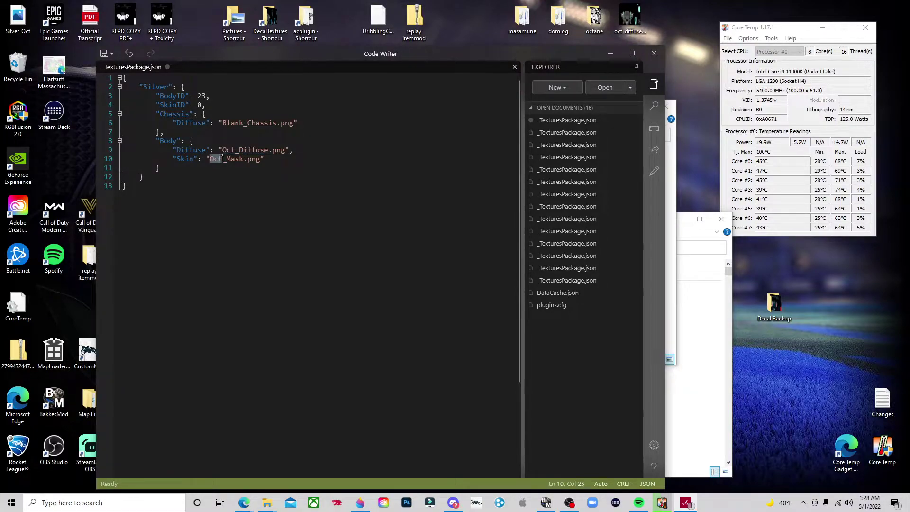
click(110, 54)
click(124, 86)
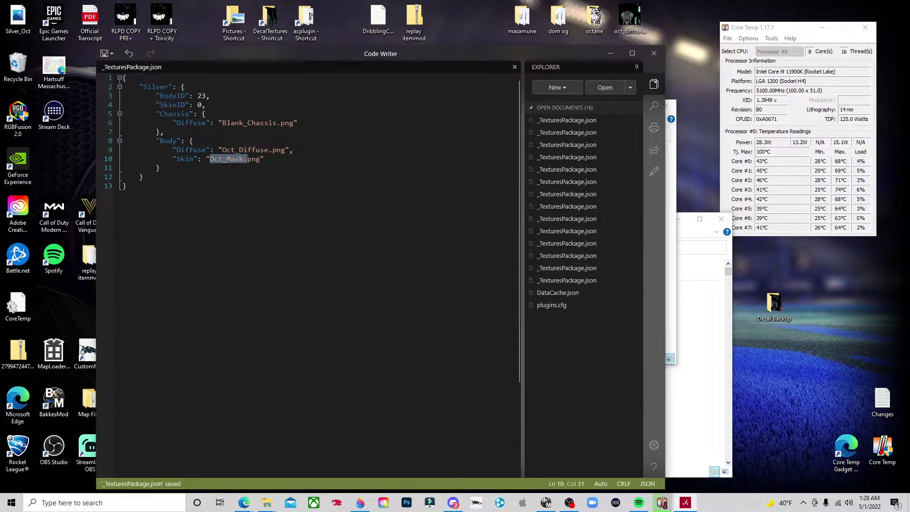
click(654, 53)
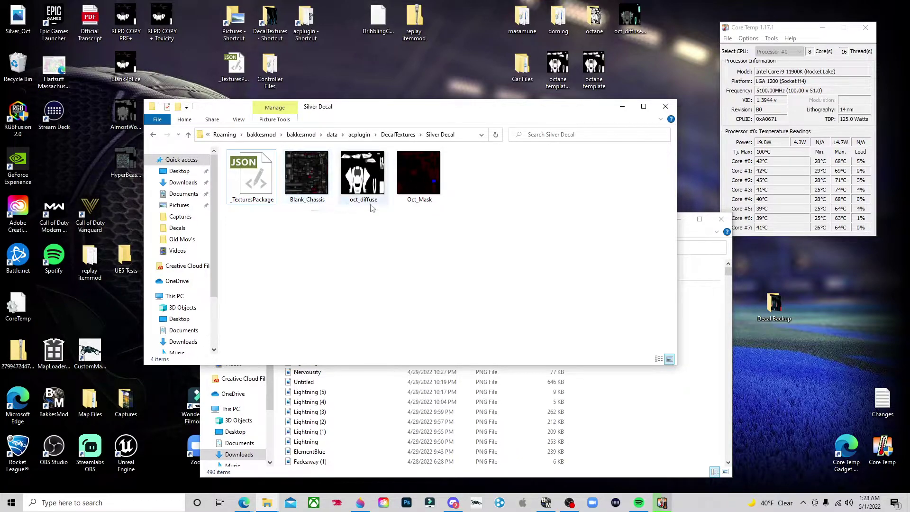
Return to the DecalTextures folder and rearrange the desktop shortcuts so Rocket League sits beside BakkesMod and Microsoft Edge beside Captures.
click(398, 135)
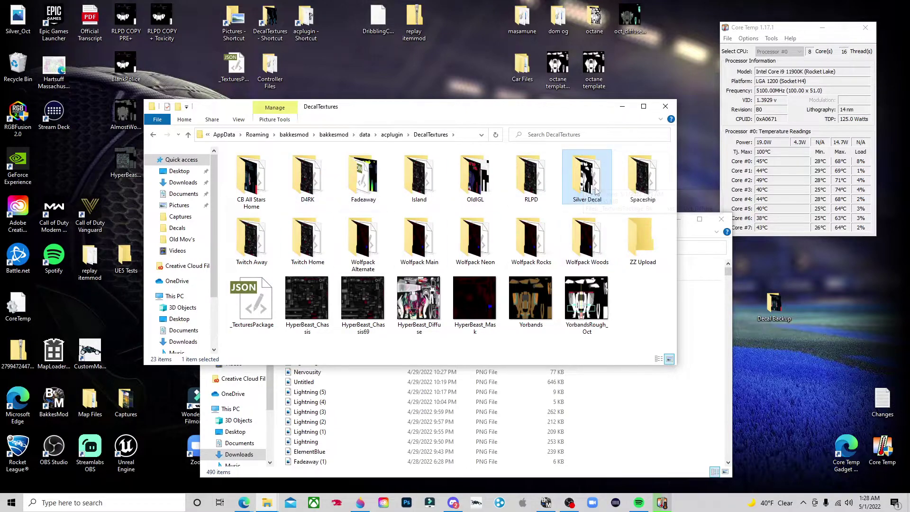
click(629, 287)
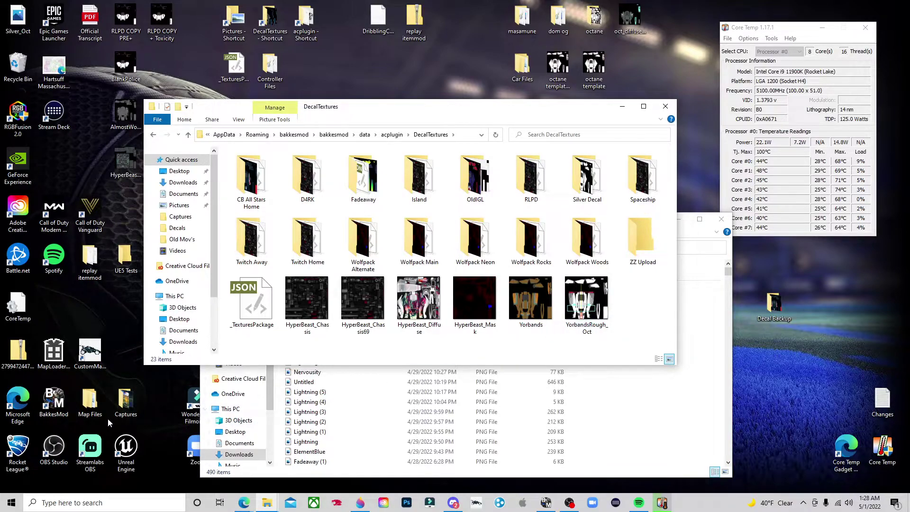
drag(16, 408, 16, 419)
drag(65, 476, 161, 417)
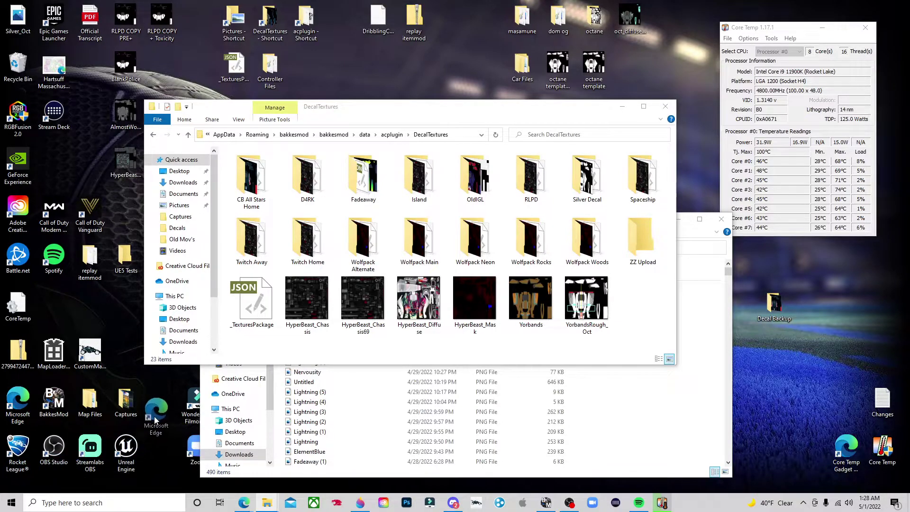
drag(18, 453, 23, 415)
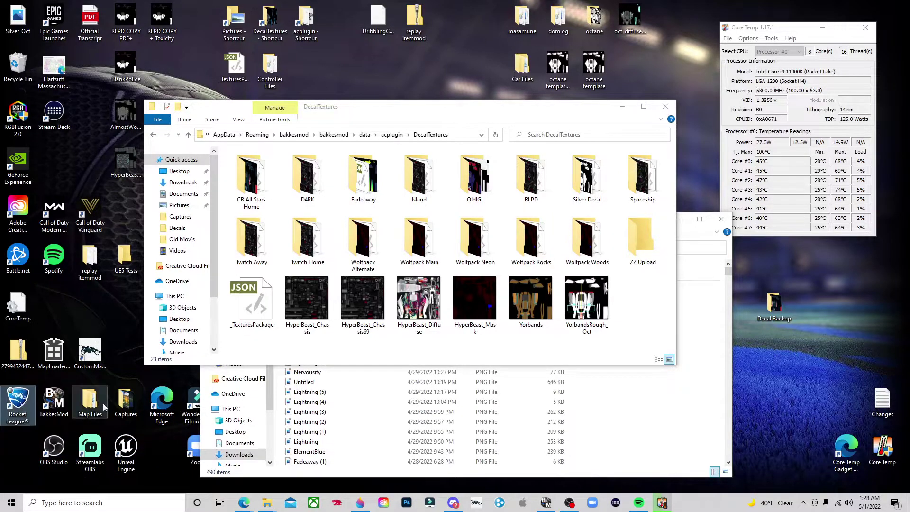
drag(27, 454, 26, 454)
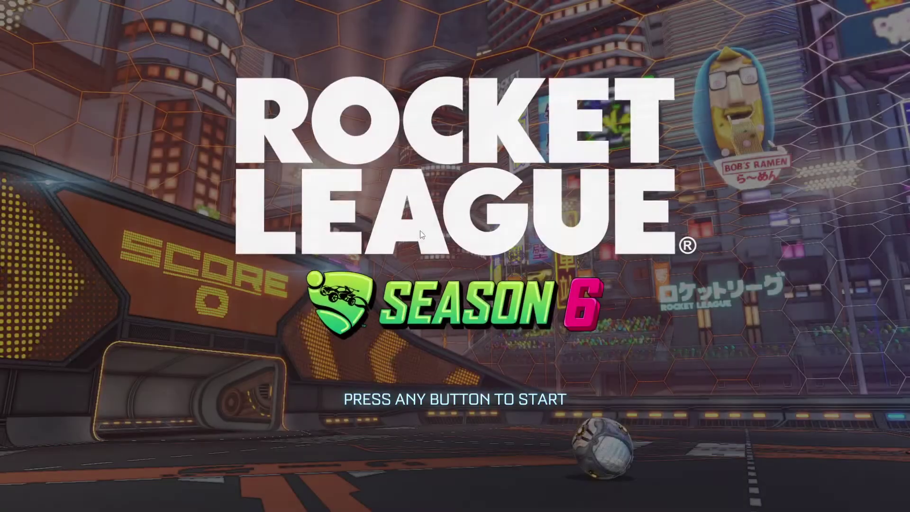
Start Rocket League, set the AlphaConsole plugin's Blue Decal to Silver, and close the plugin window.
click(420, 235)
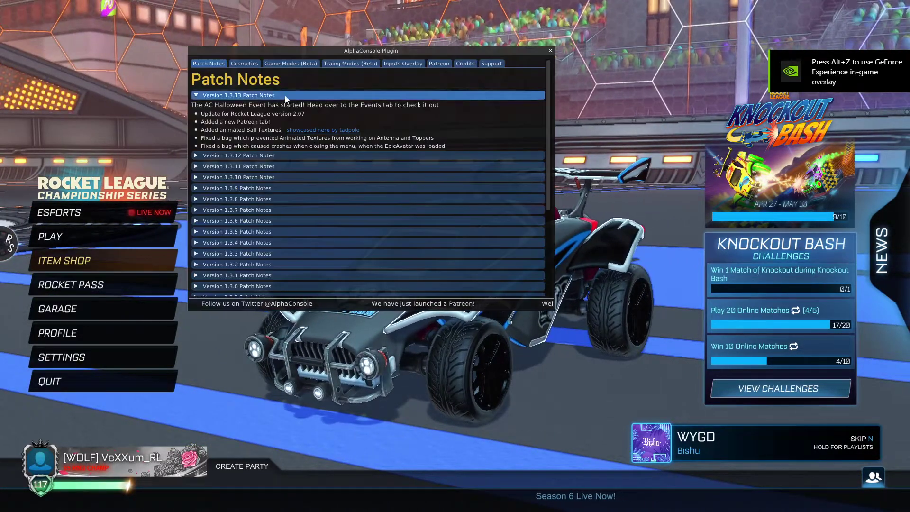
click(244, 63)
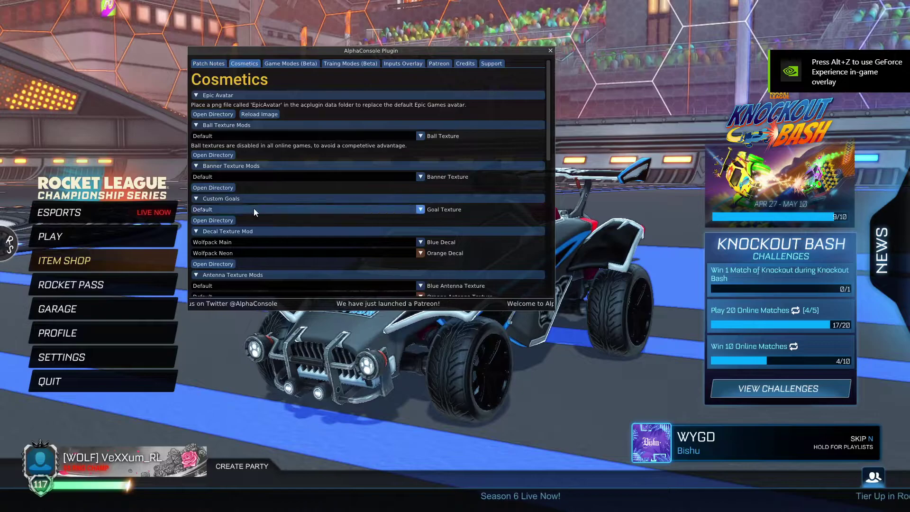
click(252, 241)
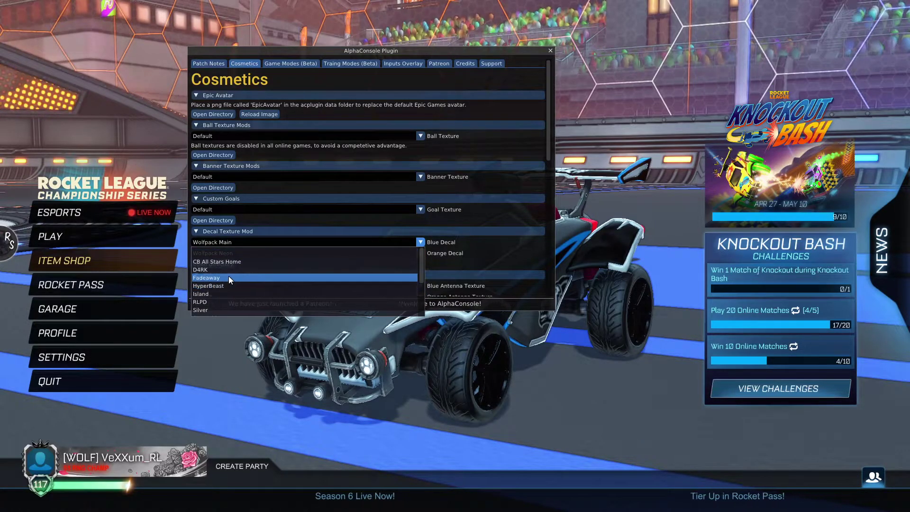
scroll(220, 287, down, 1)
click(214, 280)
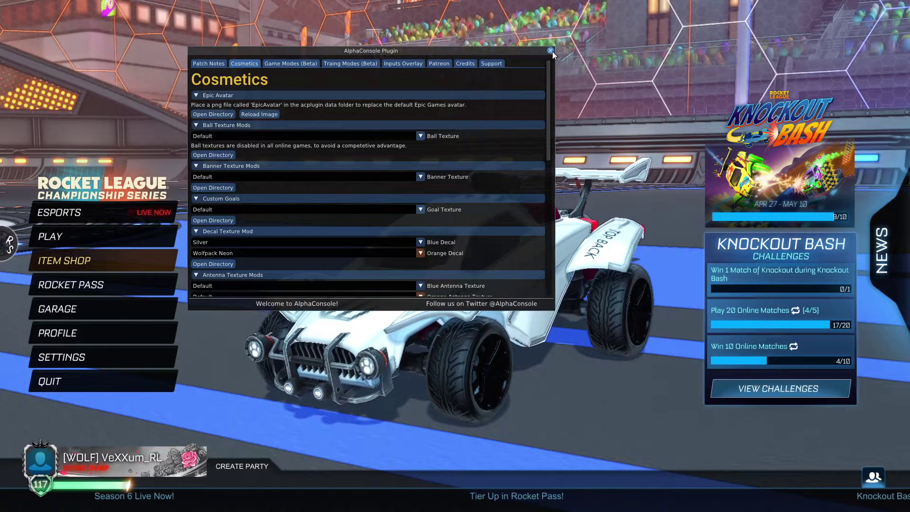
click(550, 51)
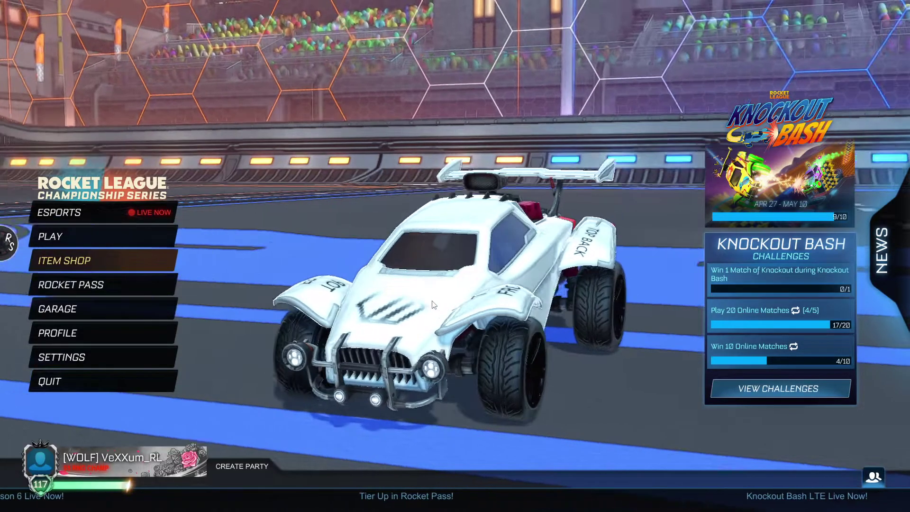
Inspect the Silver decal on the Octane from the front, side and rear.
drag(430, 301, 433, 366)
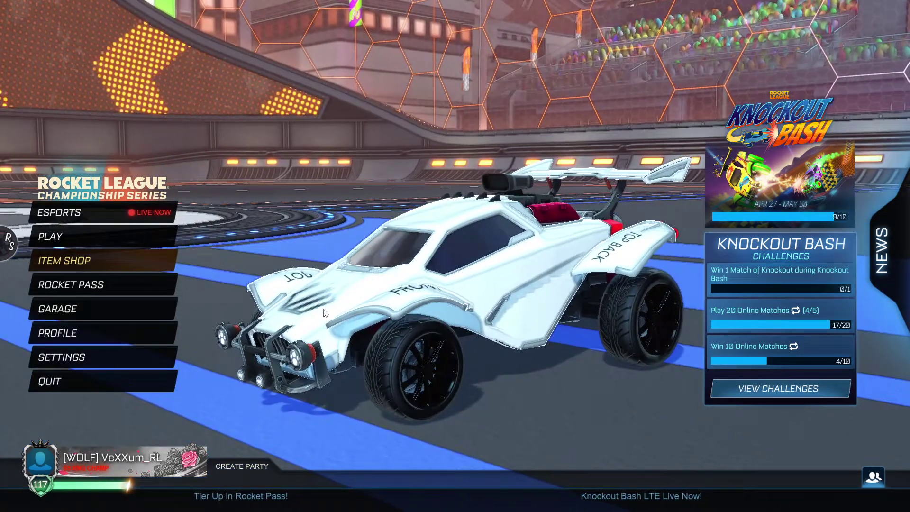
drag(325, 313, 456, 402)
drag(597, 209, 217, 177)
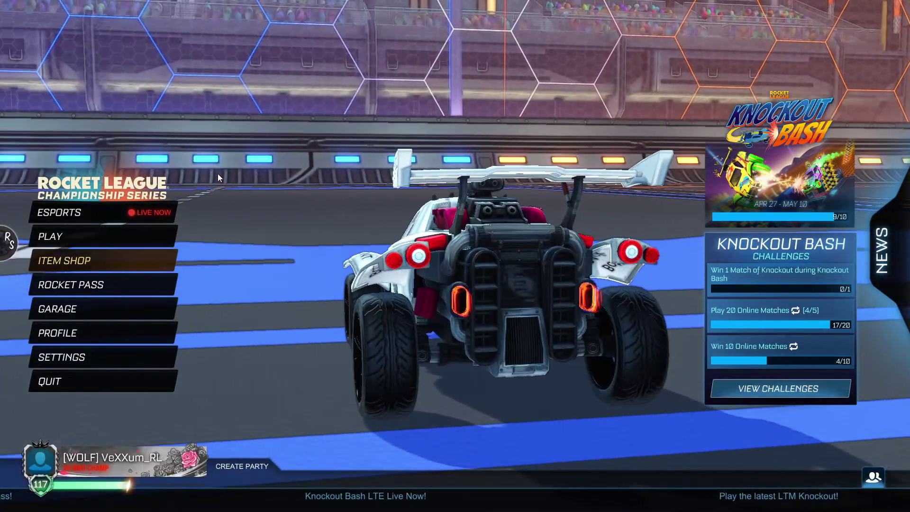
drag(374, 288, 357, 241)
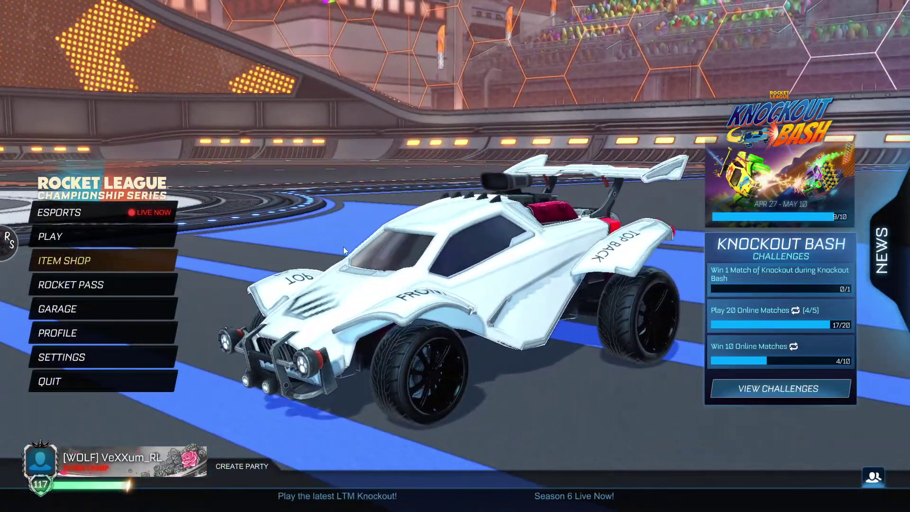
Compare the orange and blue car views in the garage with the AlphaConsole cosmetics open, and switch back to the DecalTextures folder.
key(F5)
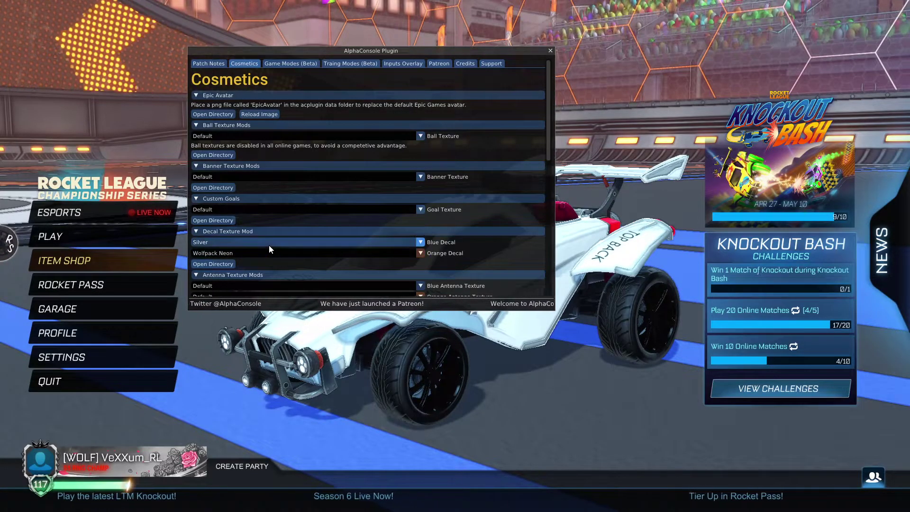
click(143, 308)
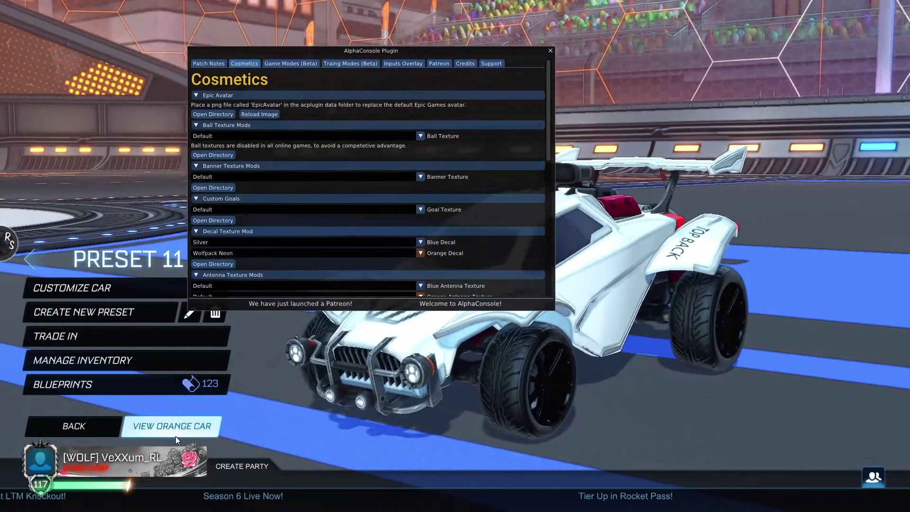
click(175, 435)
click(175, 435)
click(175, 437)
click(176, 437)
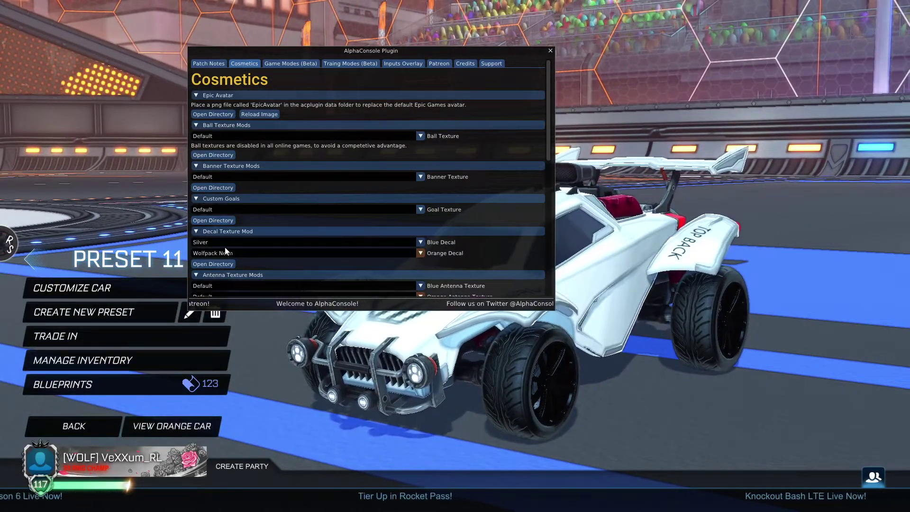
key(Escape)
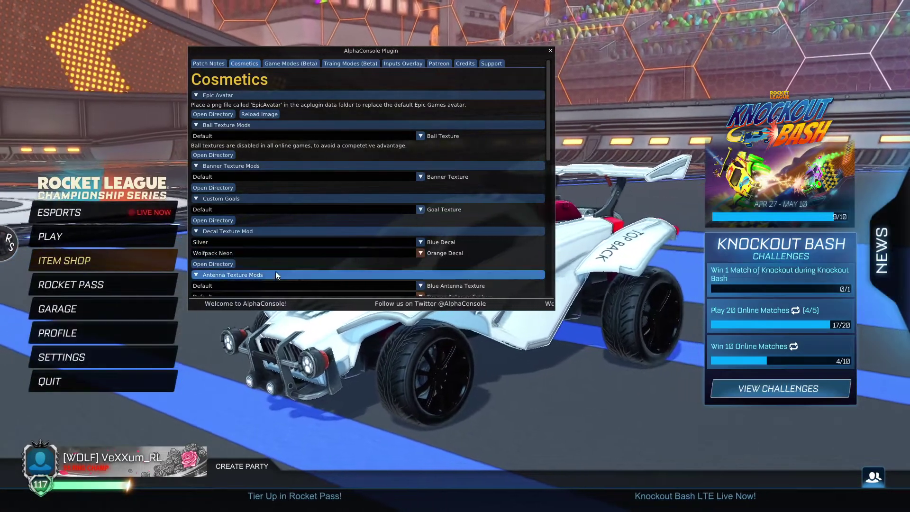
click(549, 51)
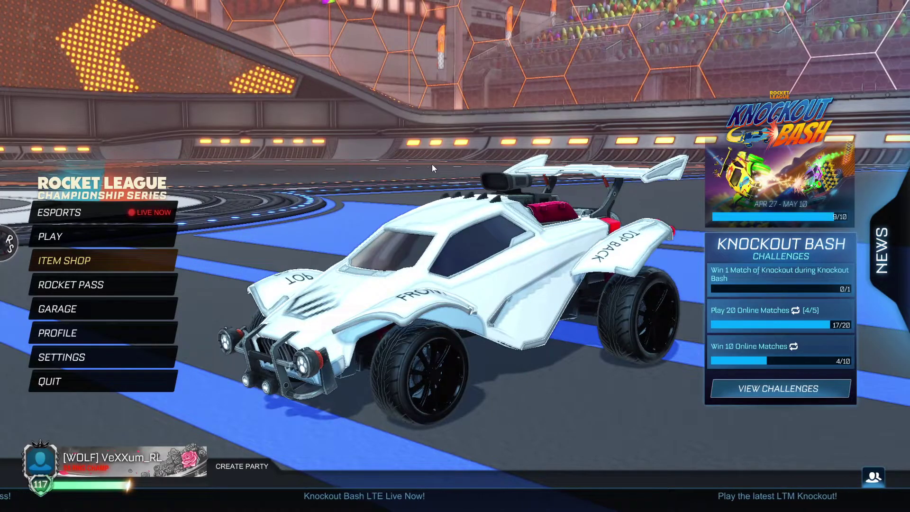
key(alt+Tab)
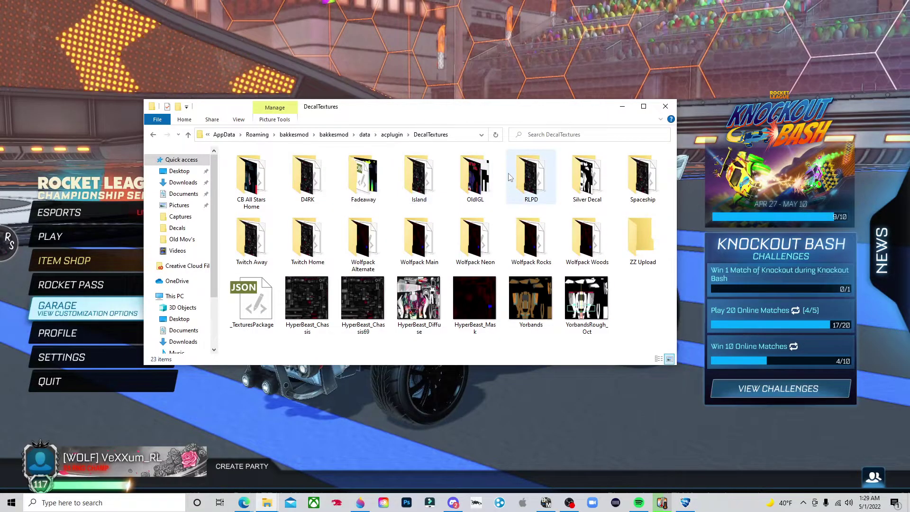
Check the texture and JSON files inside the Silver Decal folder, and return to the DecalTextures folder.
double_click(594, 191)
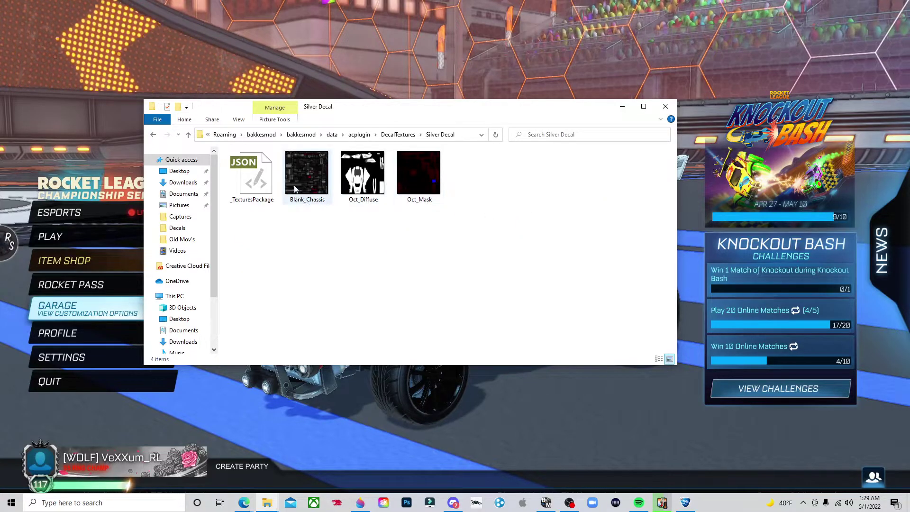
click(398, 134)
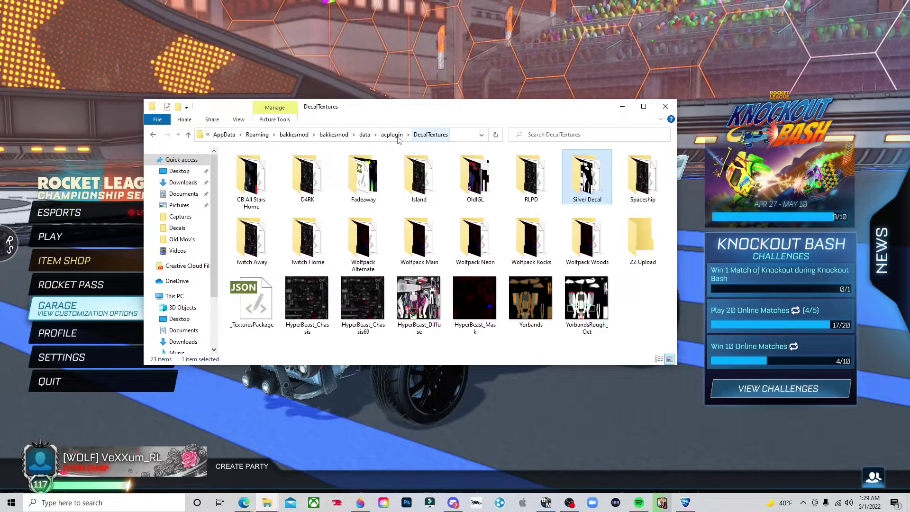
click(649, 315)
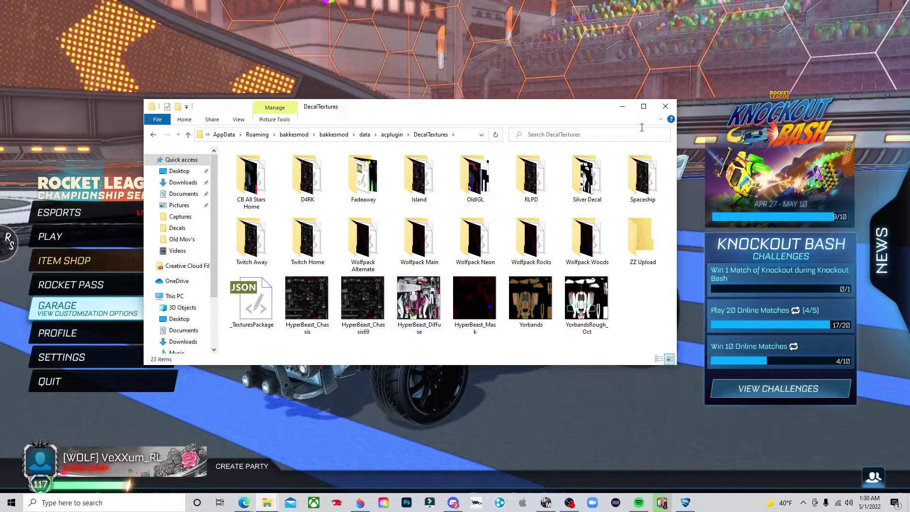
Minimize the DecalTextures folder window, set the AlphaConsole plugin's Blue Decal to HyperBeast in Rocket League, and close the plugin window.
click(622, 107)
key(F5)
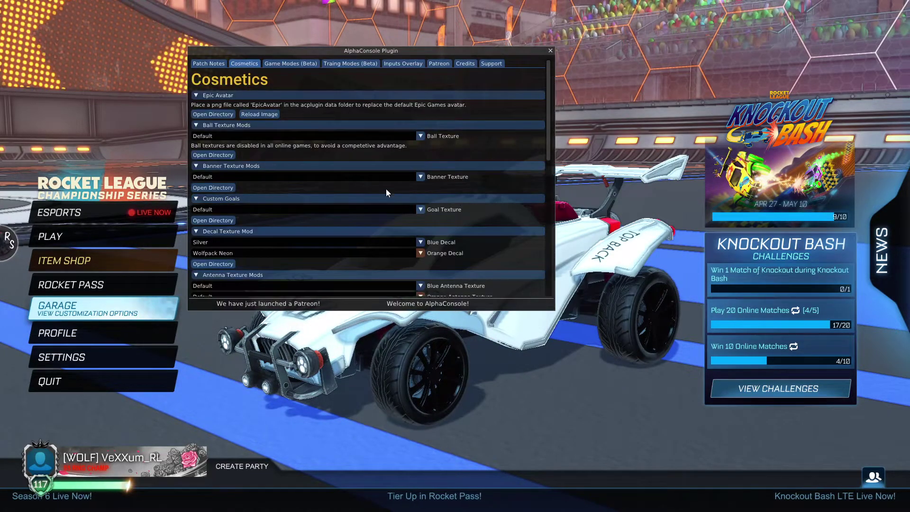
click(322, 242)
click(239, 285)
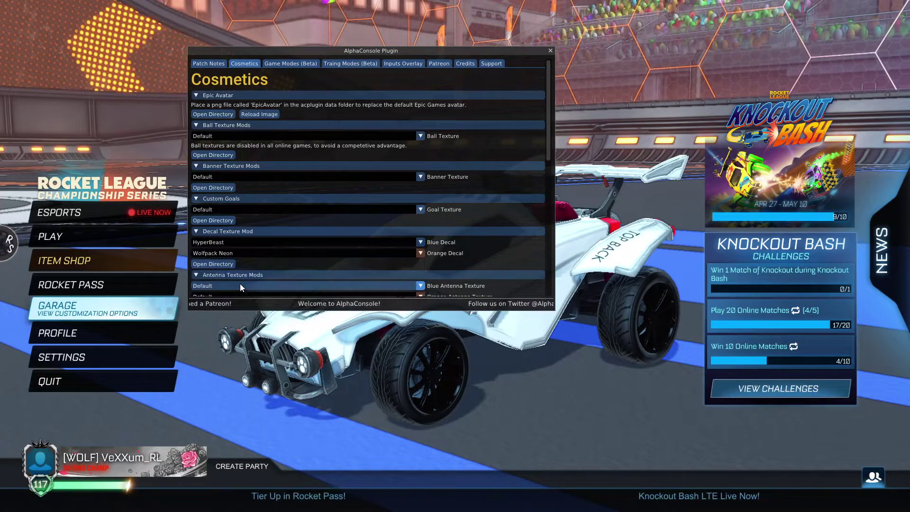
click(550, 50)
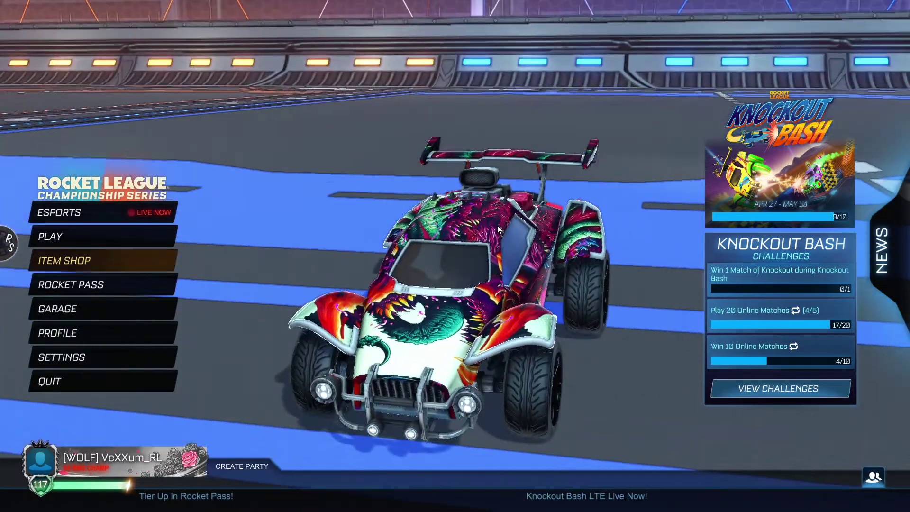